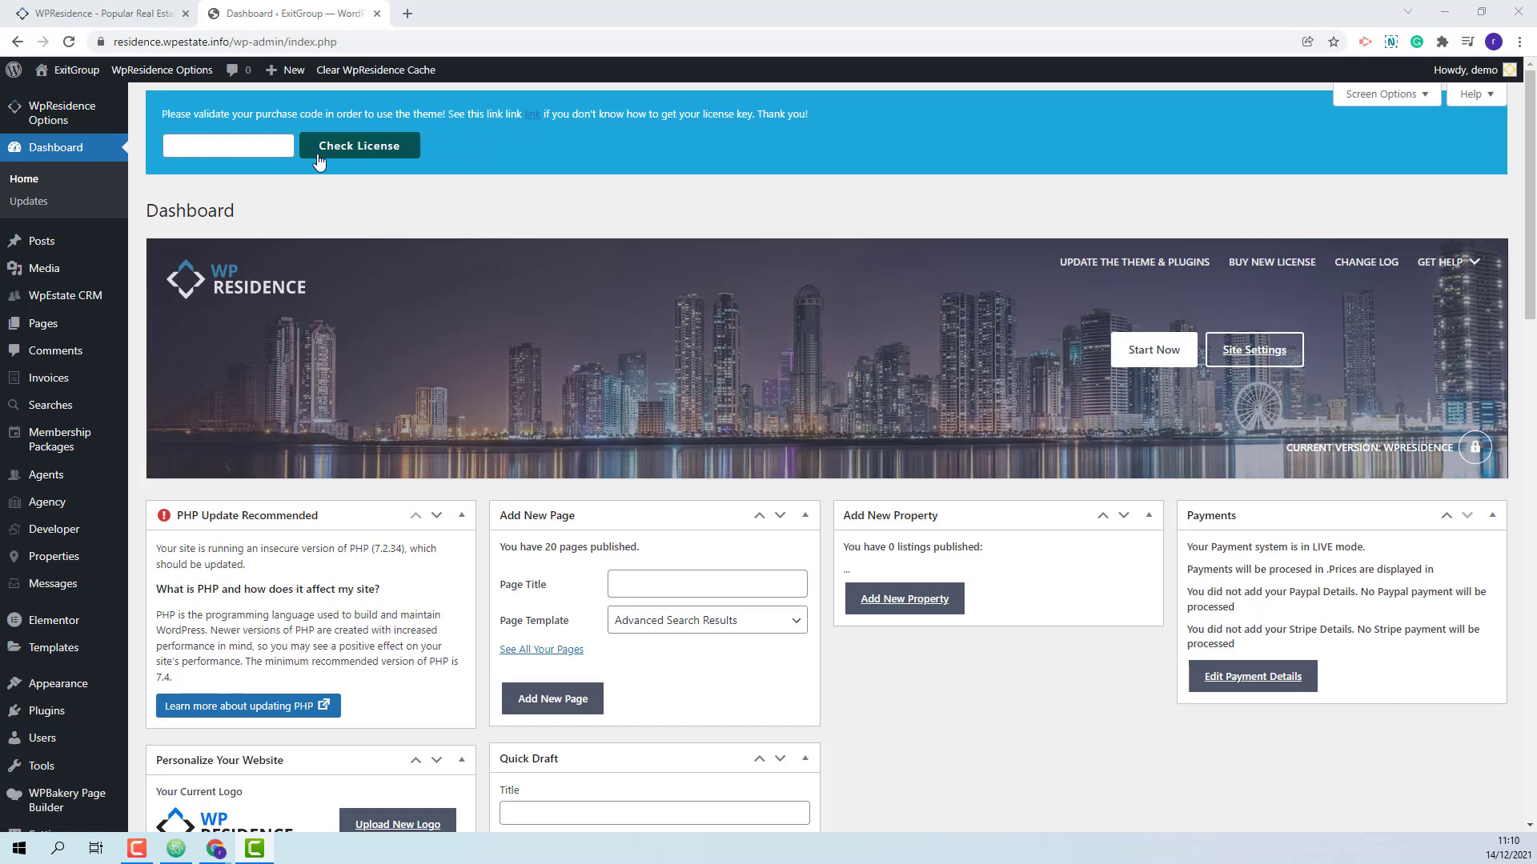
Paste the theme purchase code into the Dashboard licence field and run Check License.
click(209, 147)
key(ctrl+v)
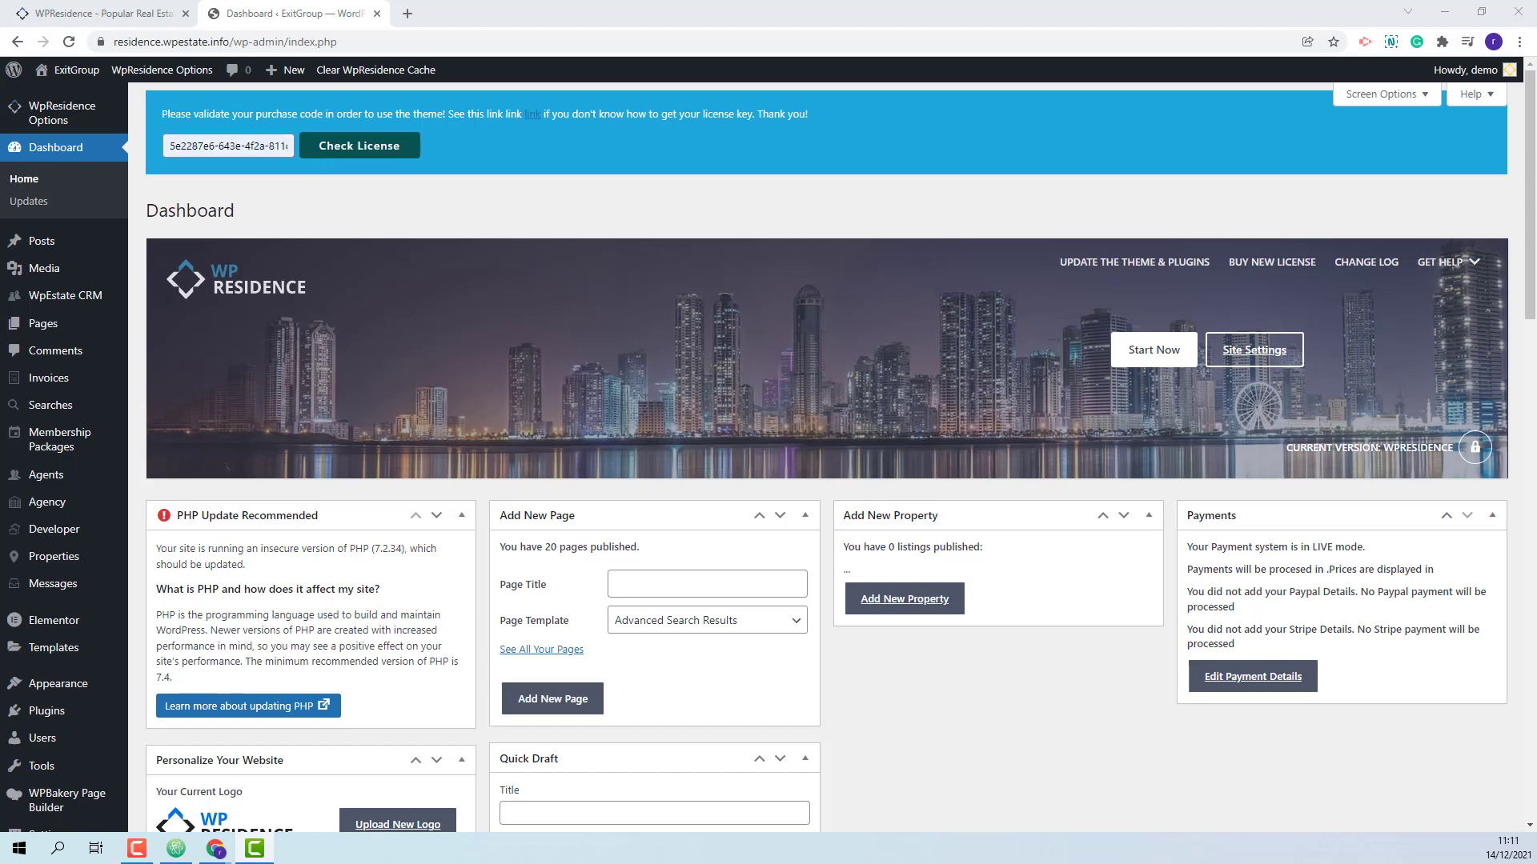
click(391, 148)
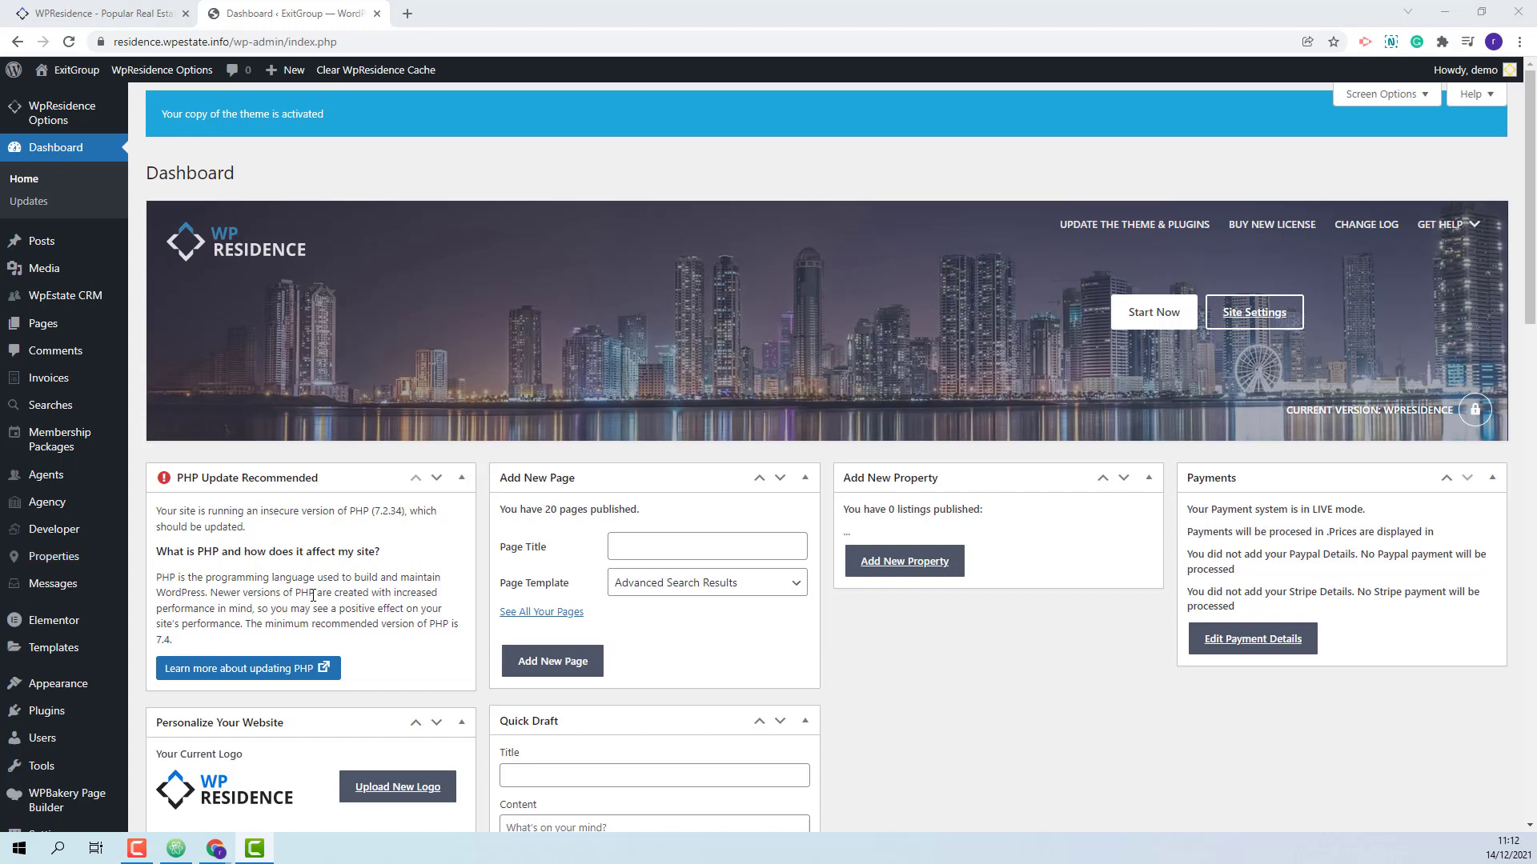
Activate the SVG Support plugin from the Installed Plugins list.
mouse_move(48, 715)
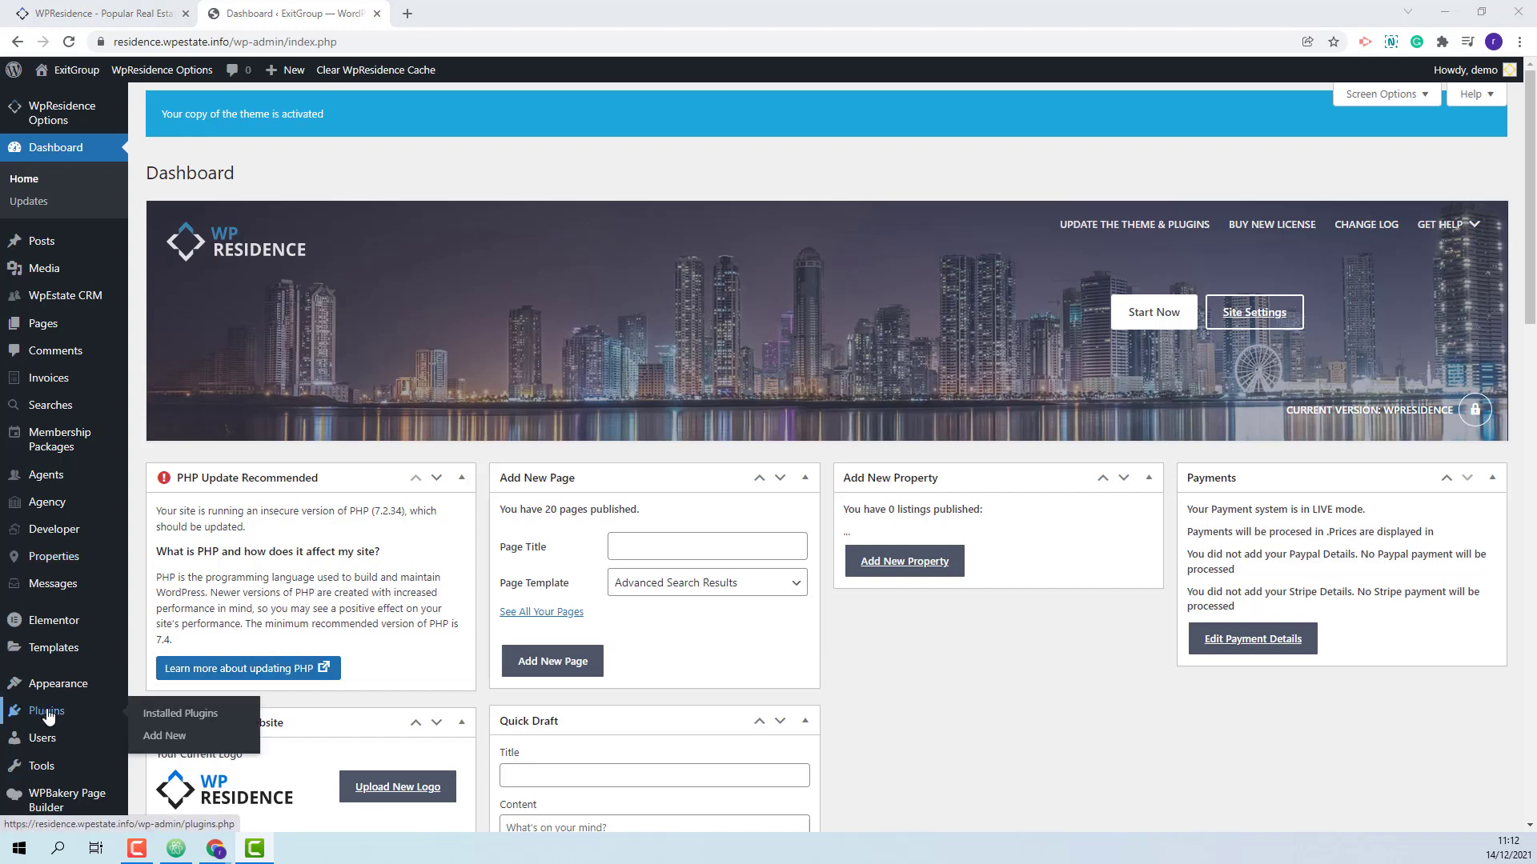
click(48, 715)
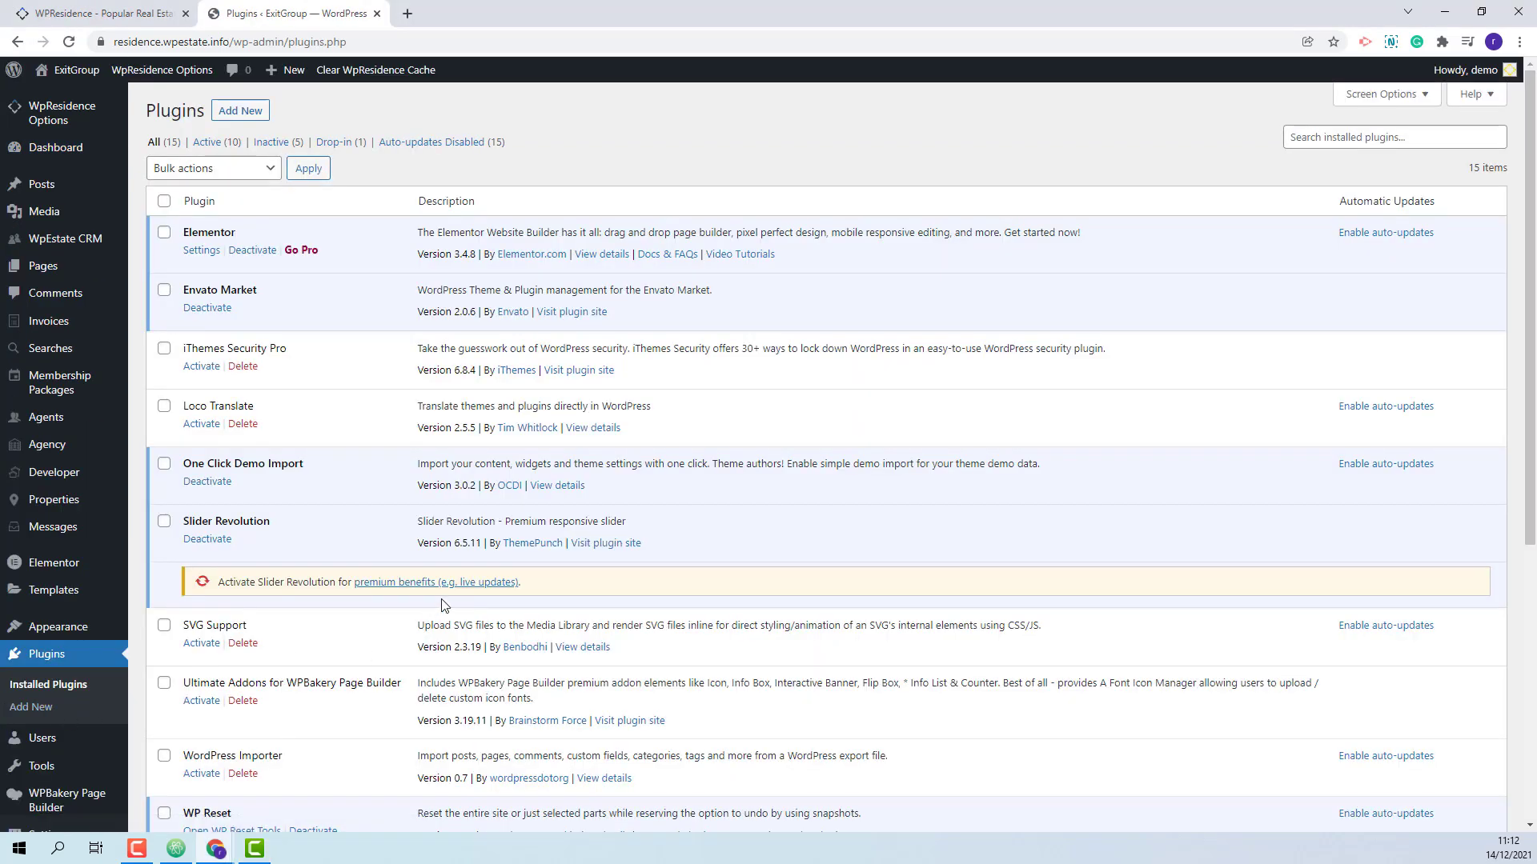
scroll(444, 606, down, 1)
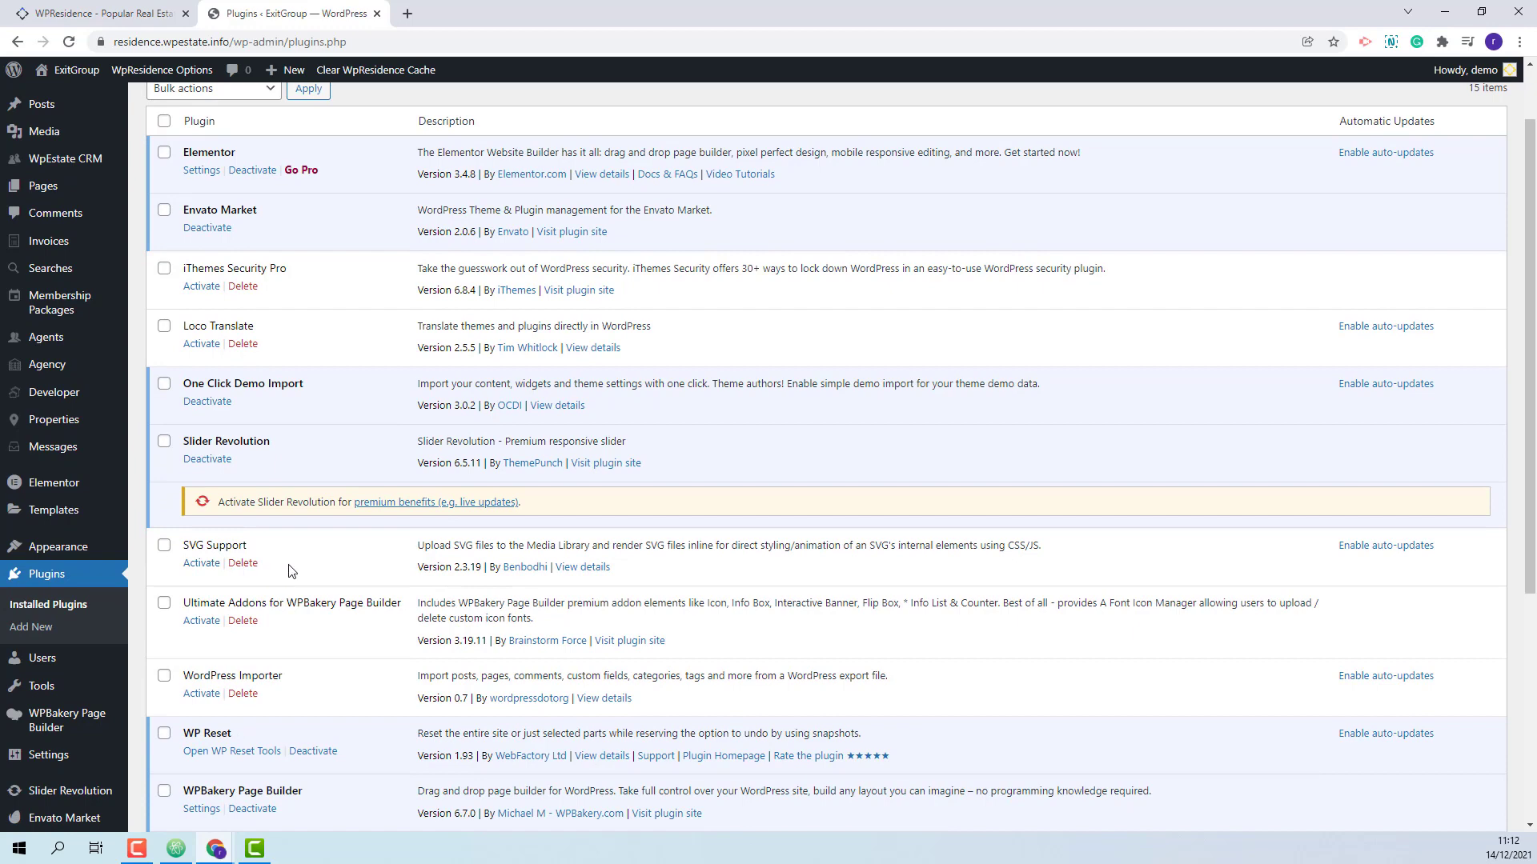
click(203, 564)
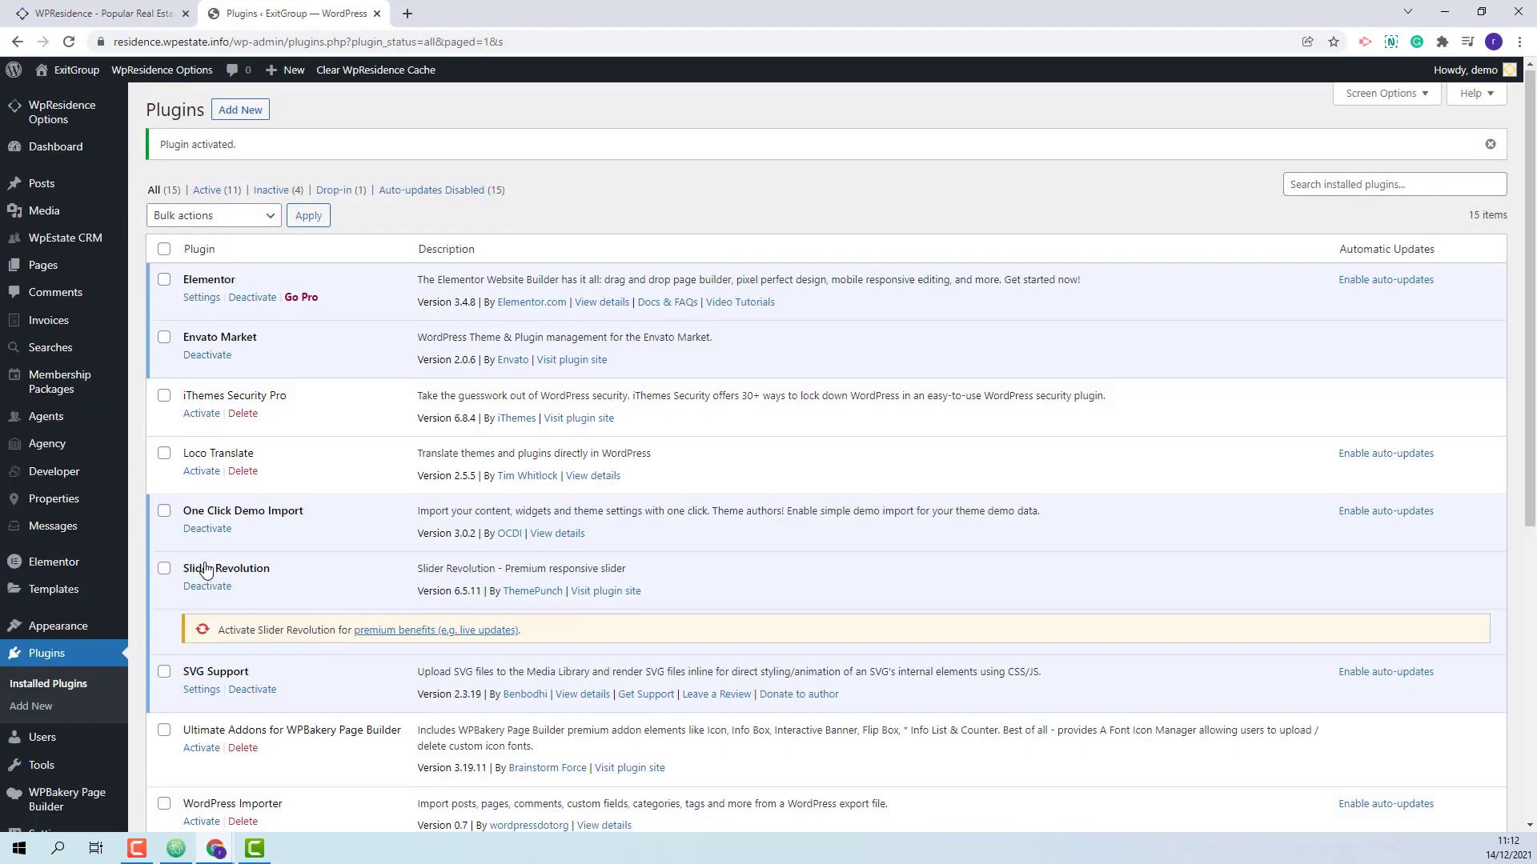
In SVG Support settings, restrict SVG uploads to administrators and save.
scroll(205, 570, down, 2)
click(201, 531)
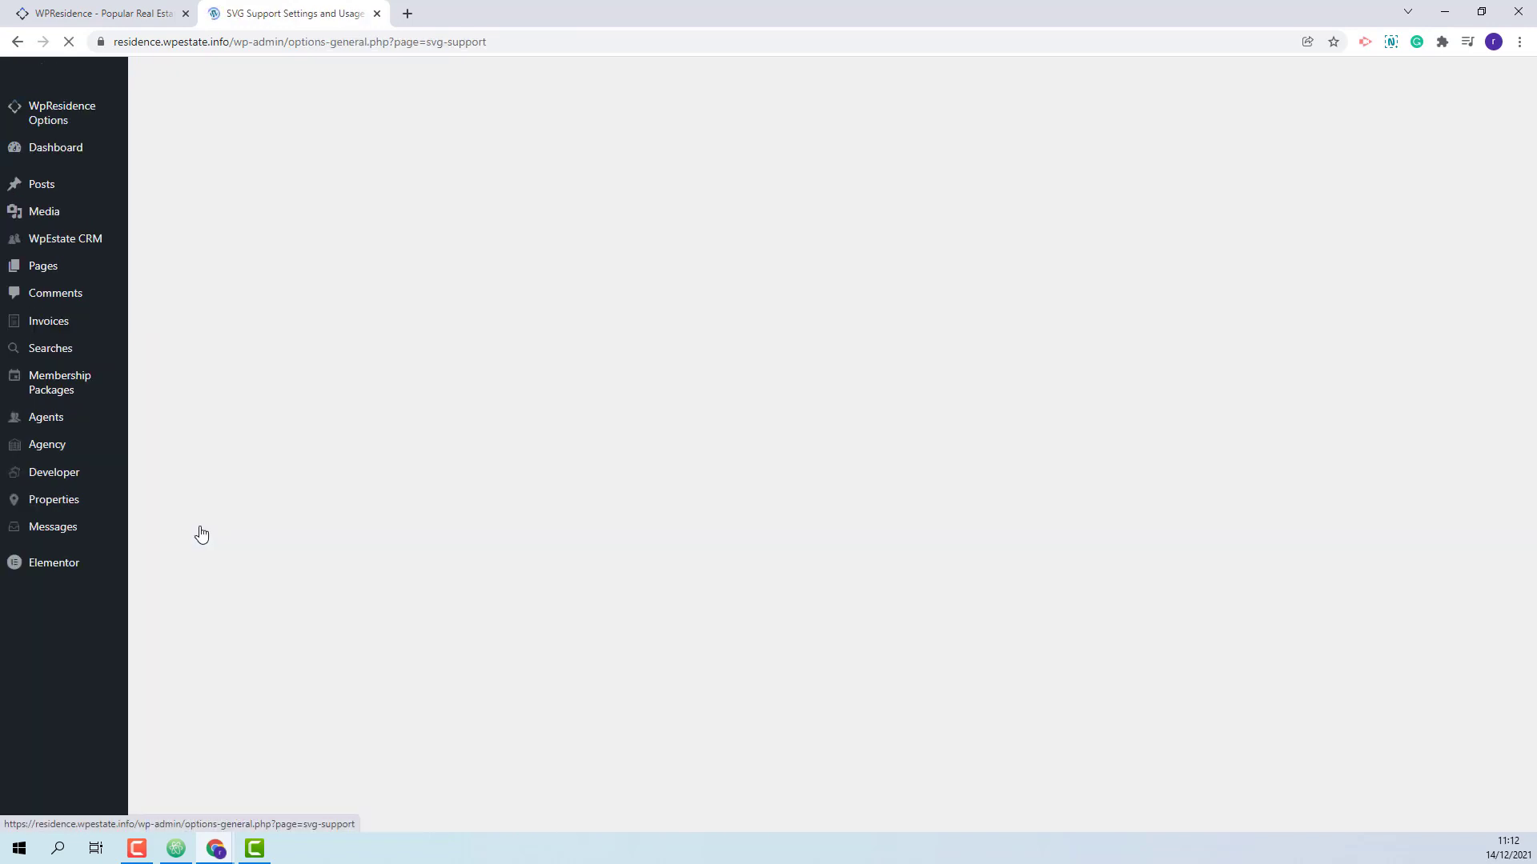
click(338, 538)
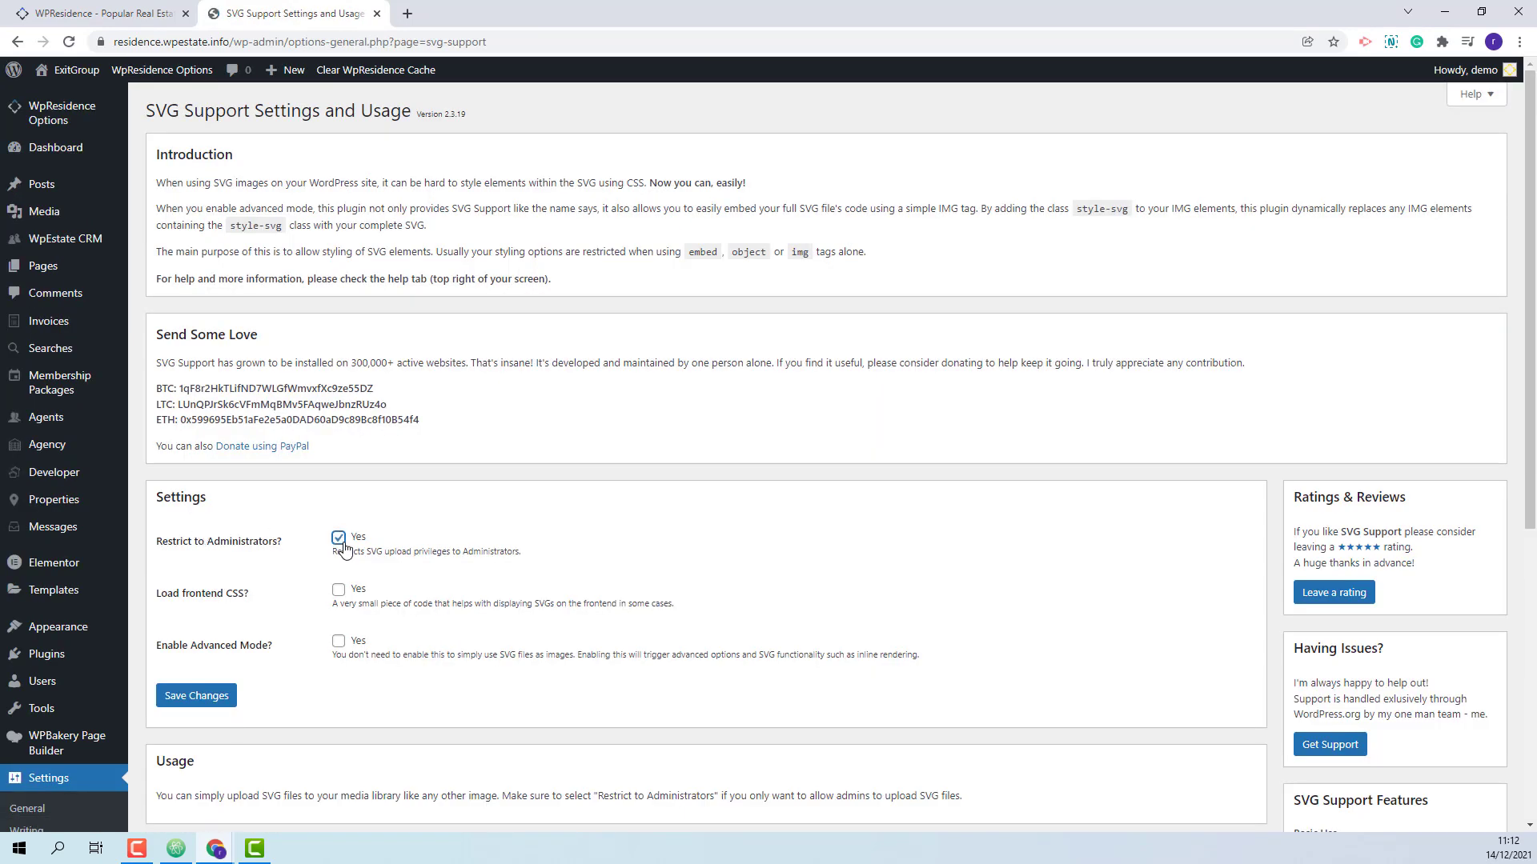
click(198, 697)
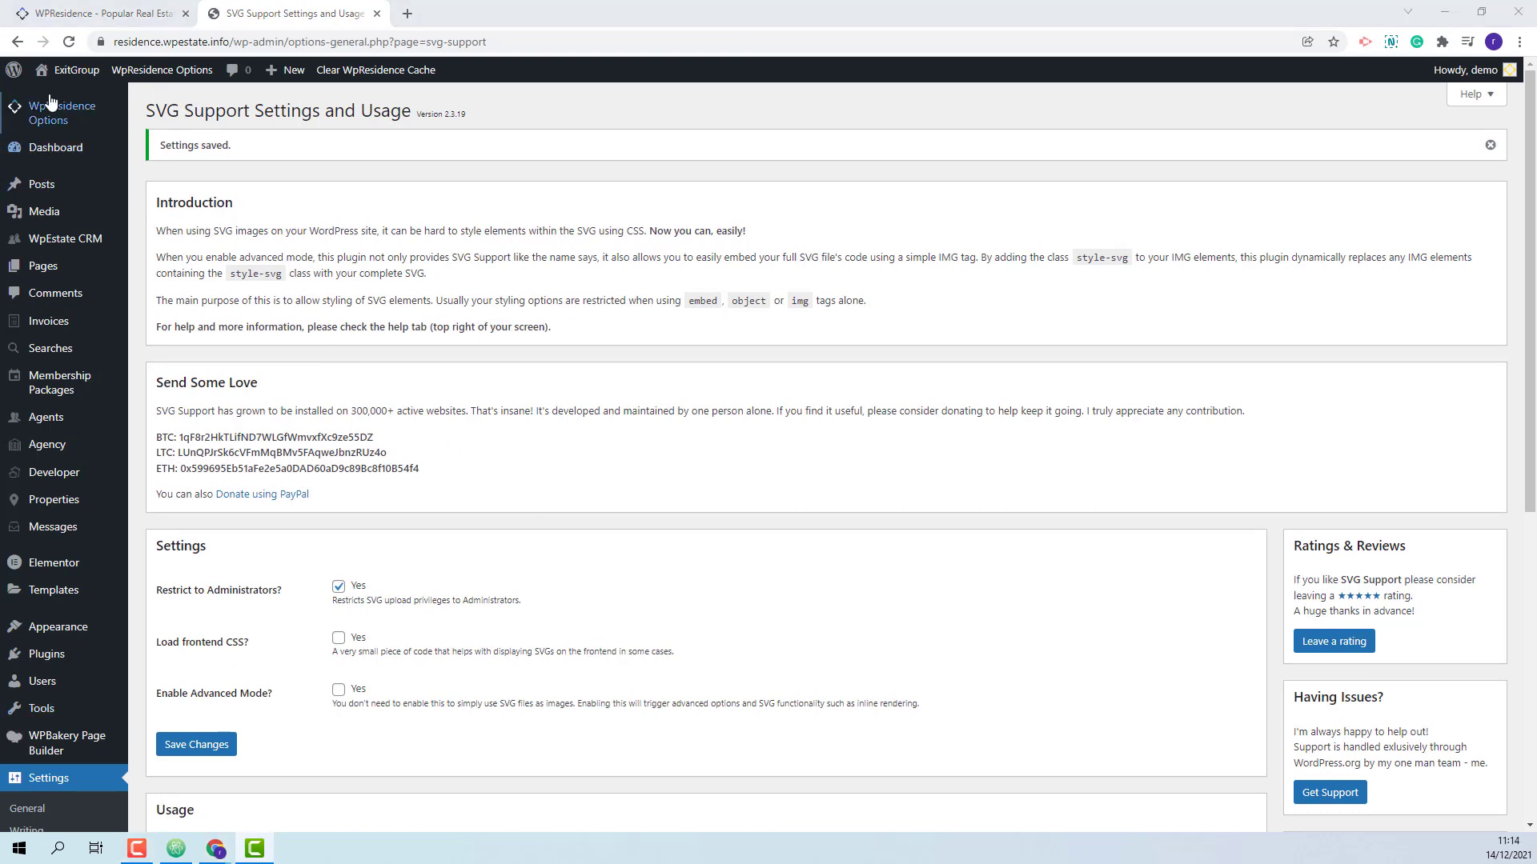
mouse_move(52, 116)
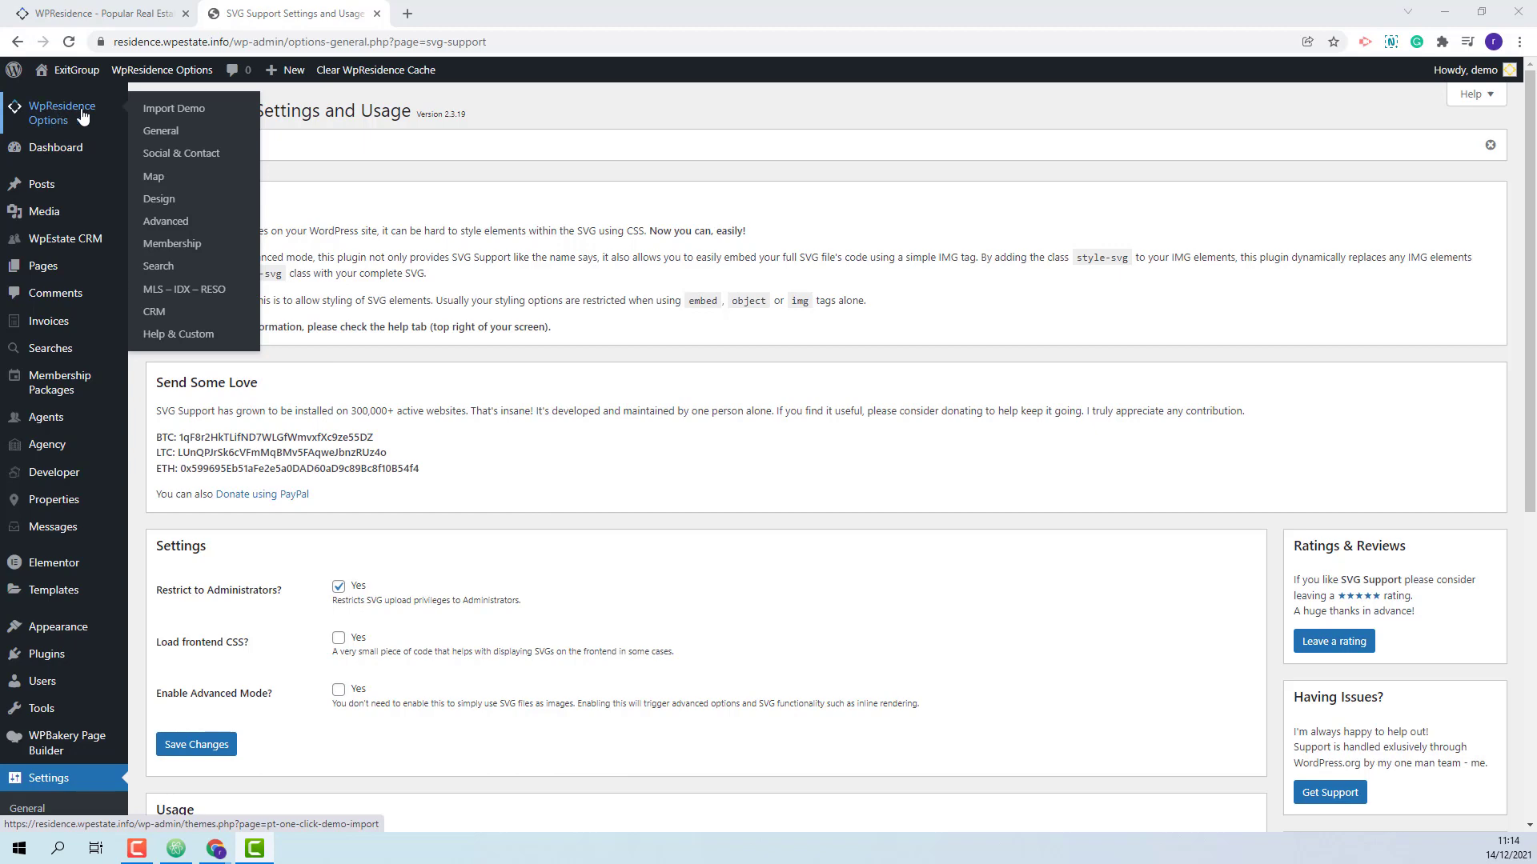
Import the WpResidence Main demo through Import Demo, confirming with Continue & Import.
click(162, 118)
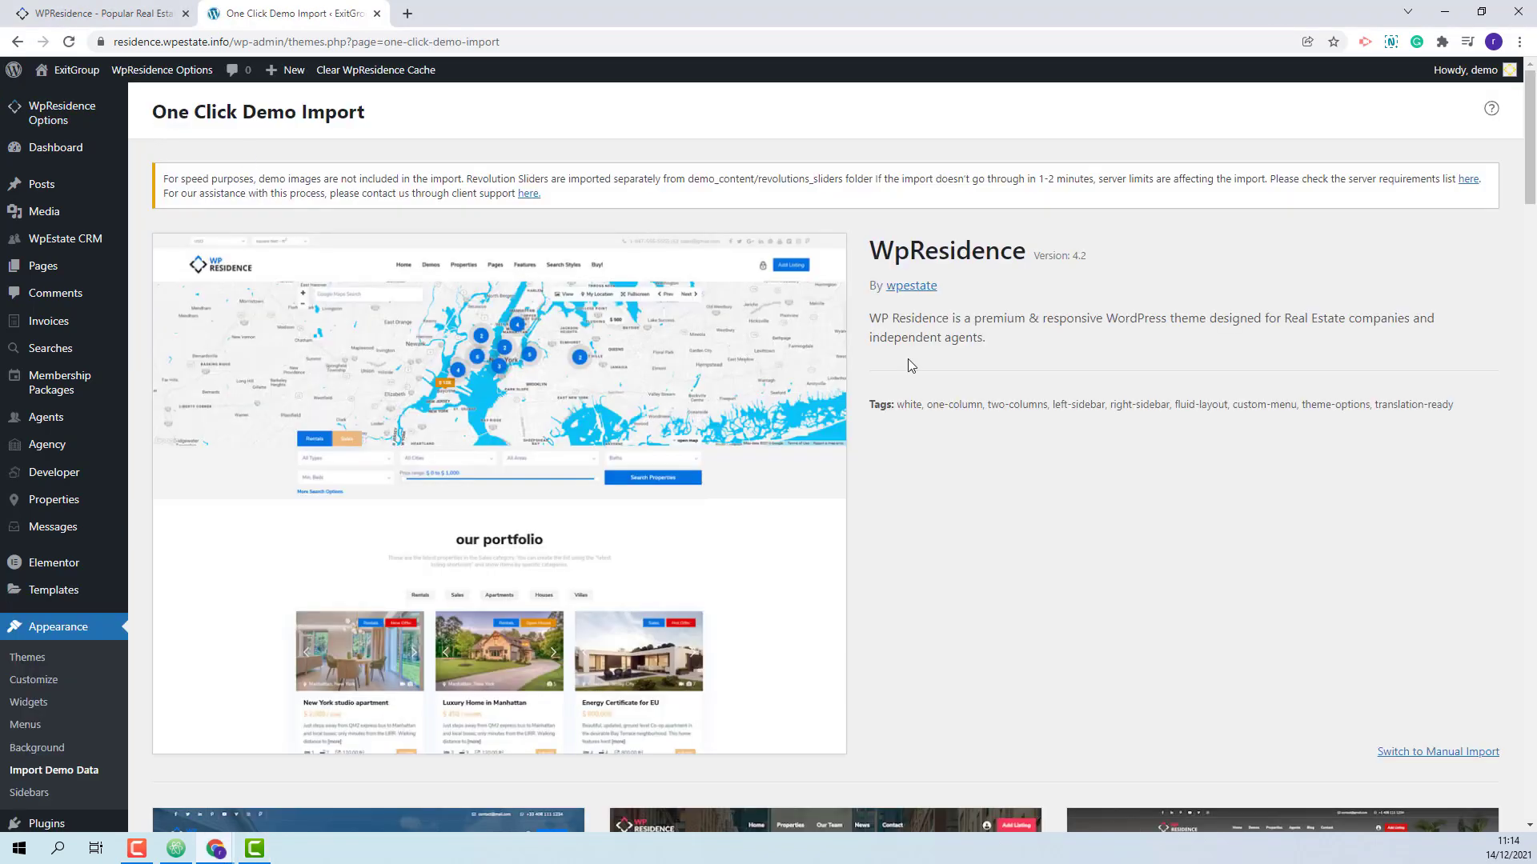
scroll(1077, 409, down, 2)
scroll(1077, 402, down, 5)
mouse_move(439, 387)
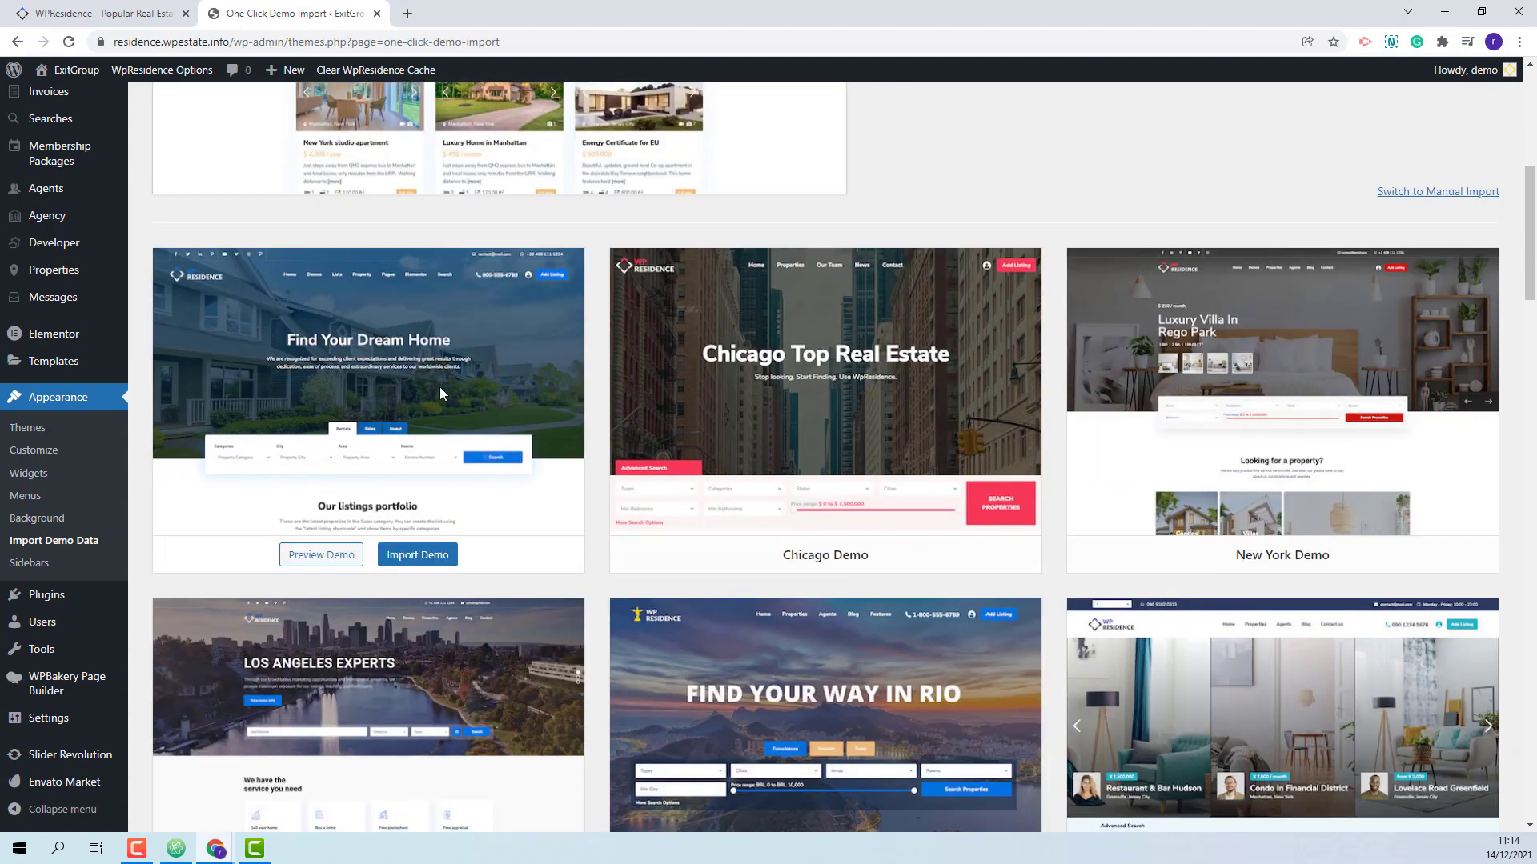
click(435, 558)
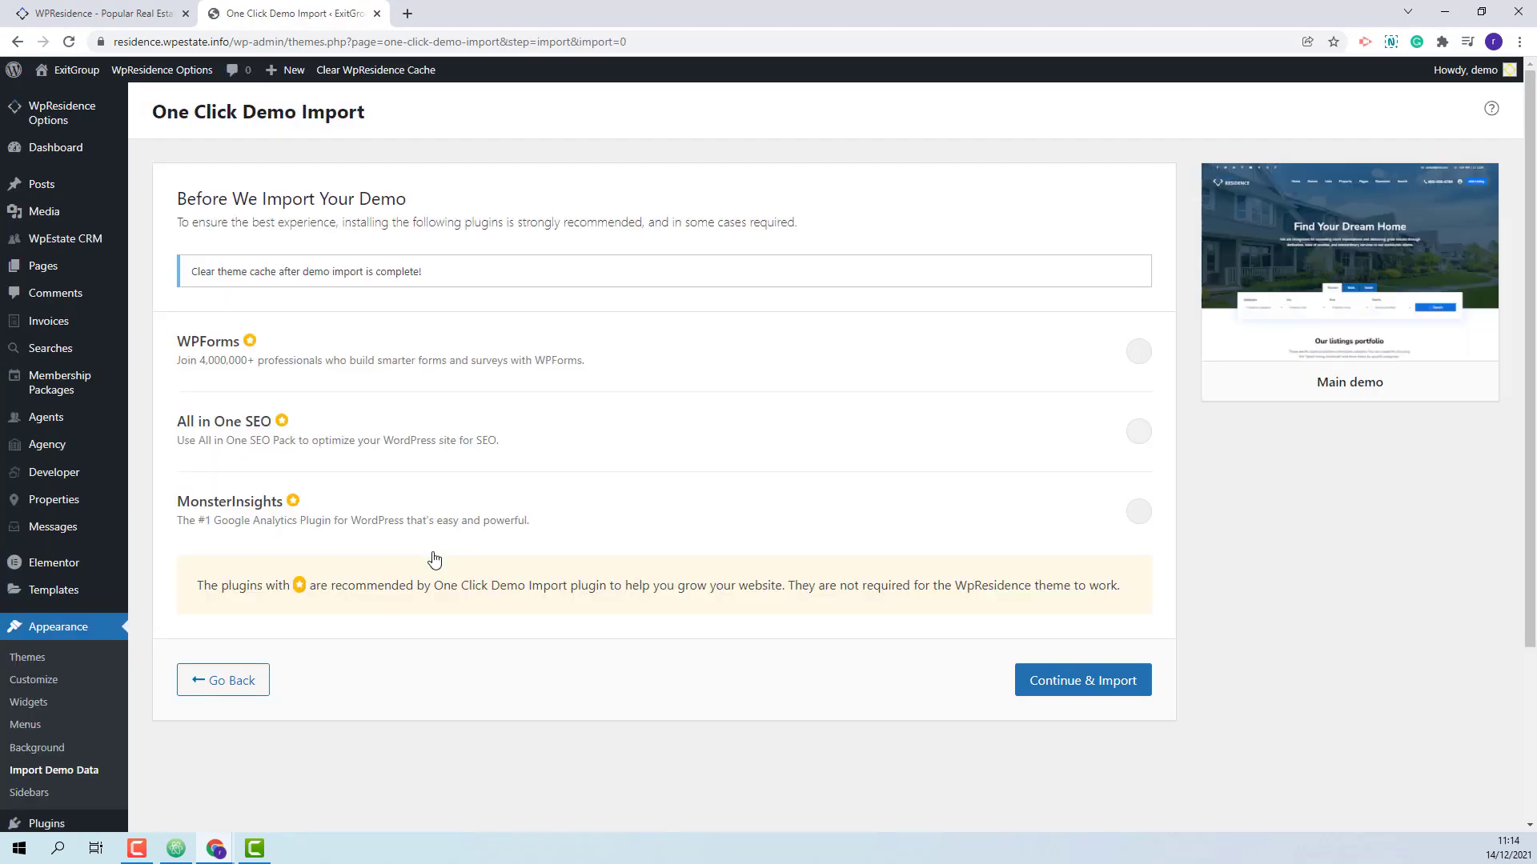
click(1071, 689)
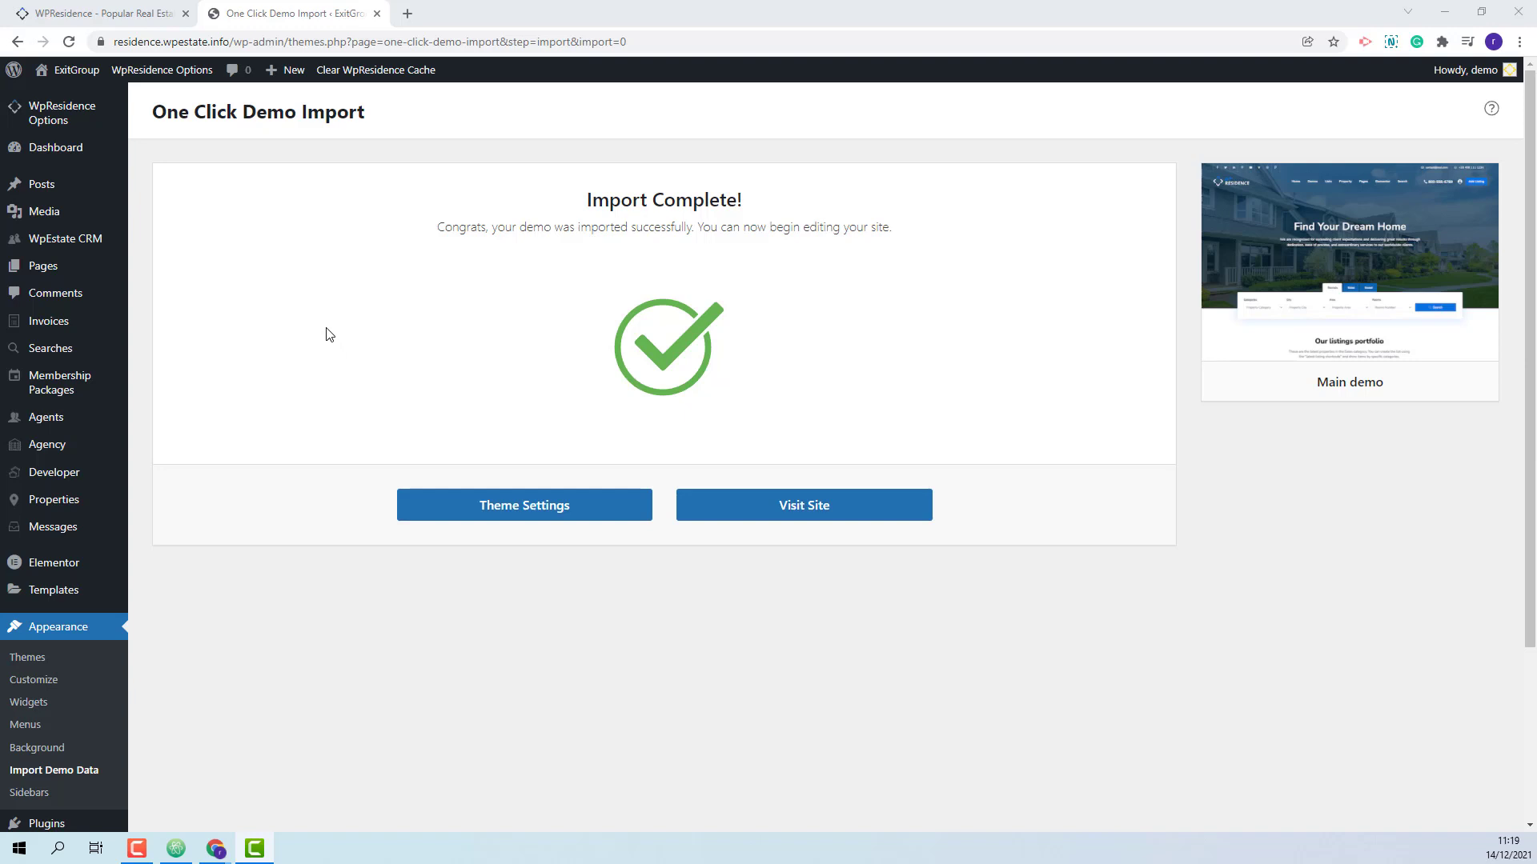
mouse_move(146, 78)
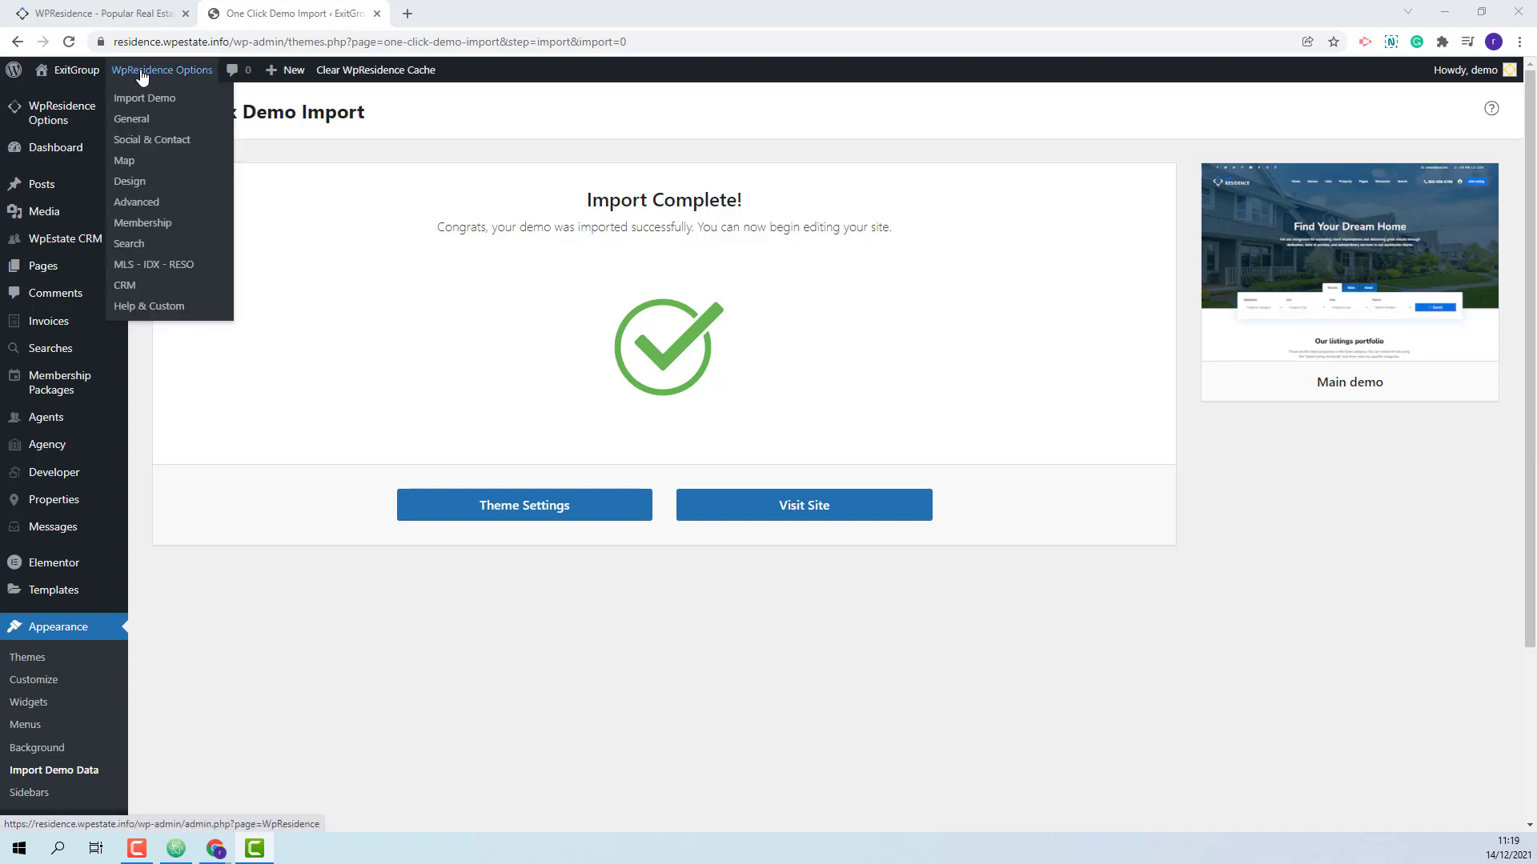
Choose Invest, Rentals and Sales as the Advanced Search Form tab terms and save.
click(188, 76)
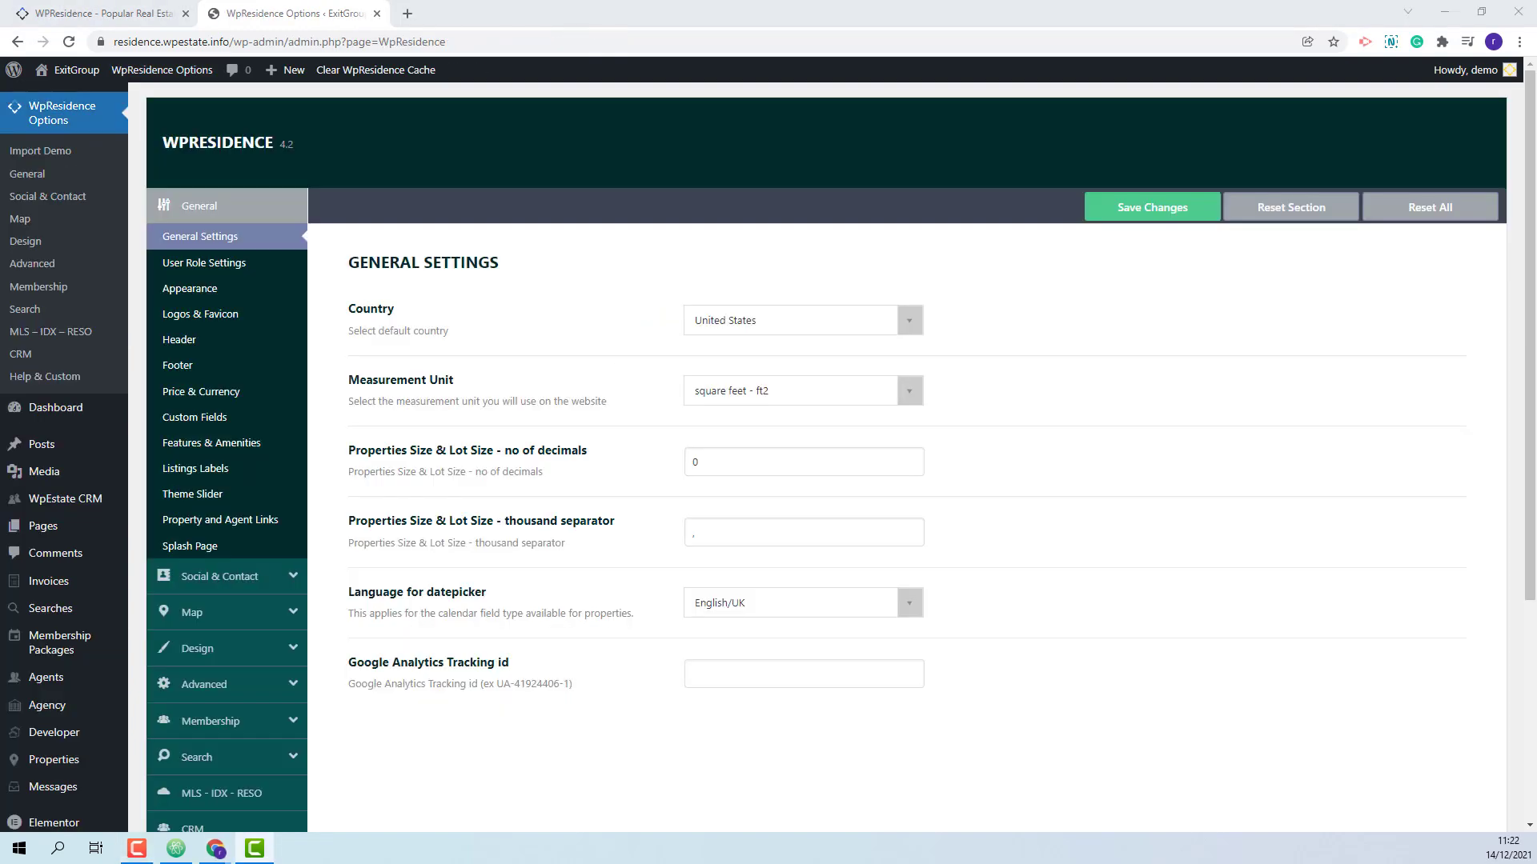
click(224, 757)
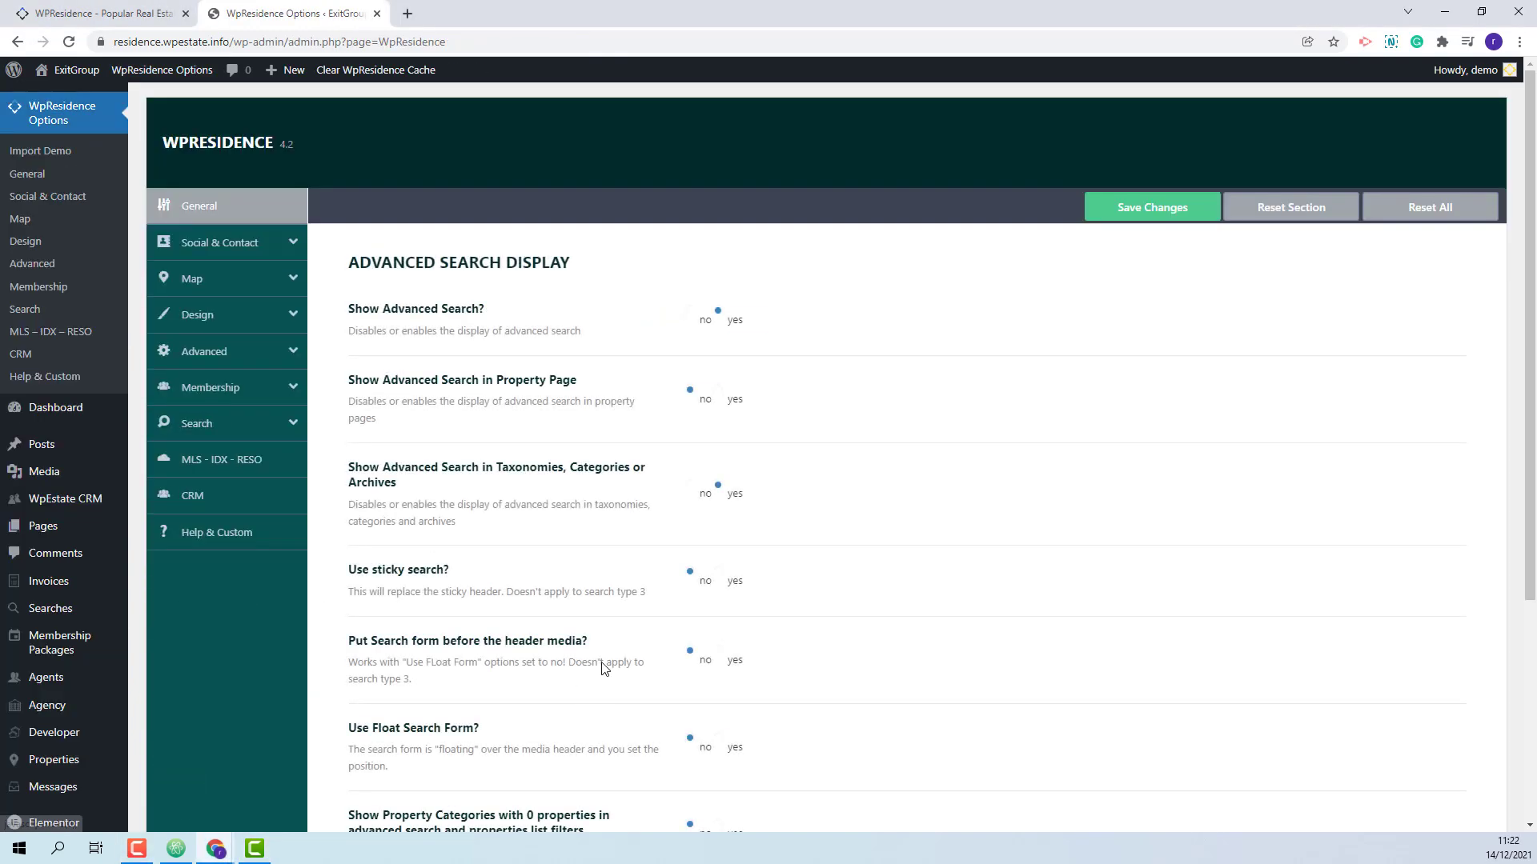
click(248, 480)
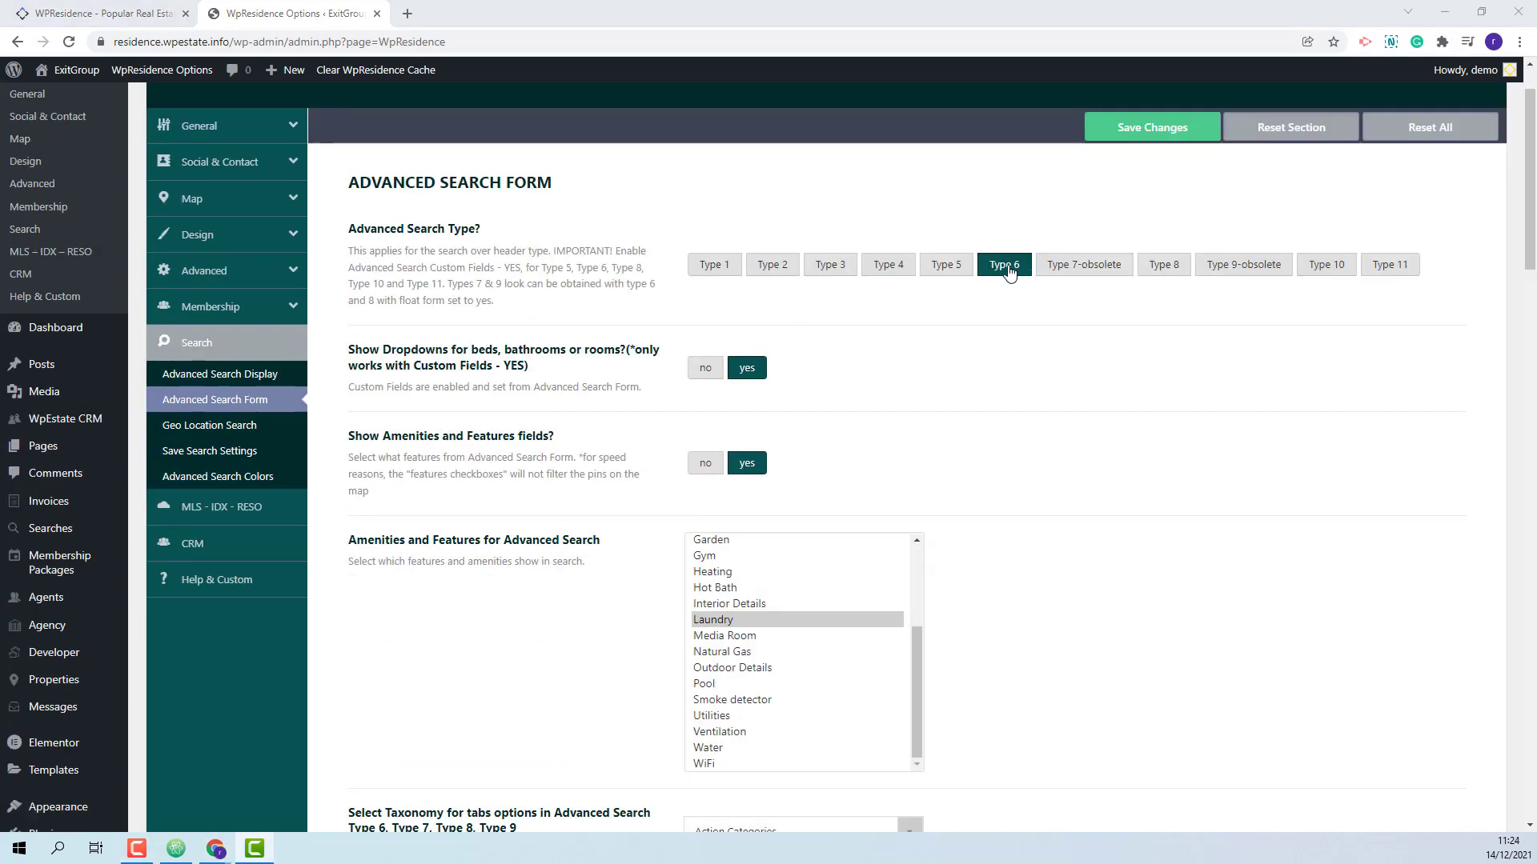
scroll(1030, 360, down, 4)
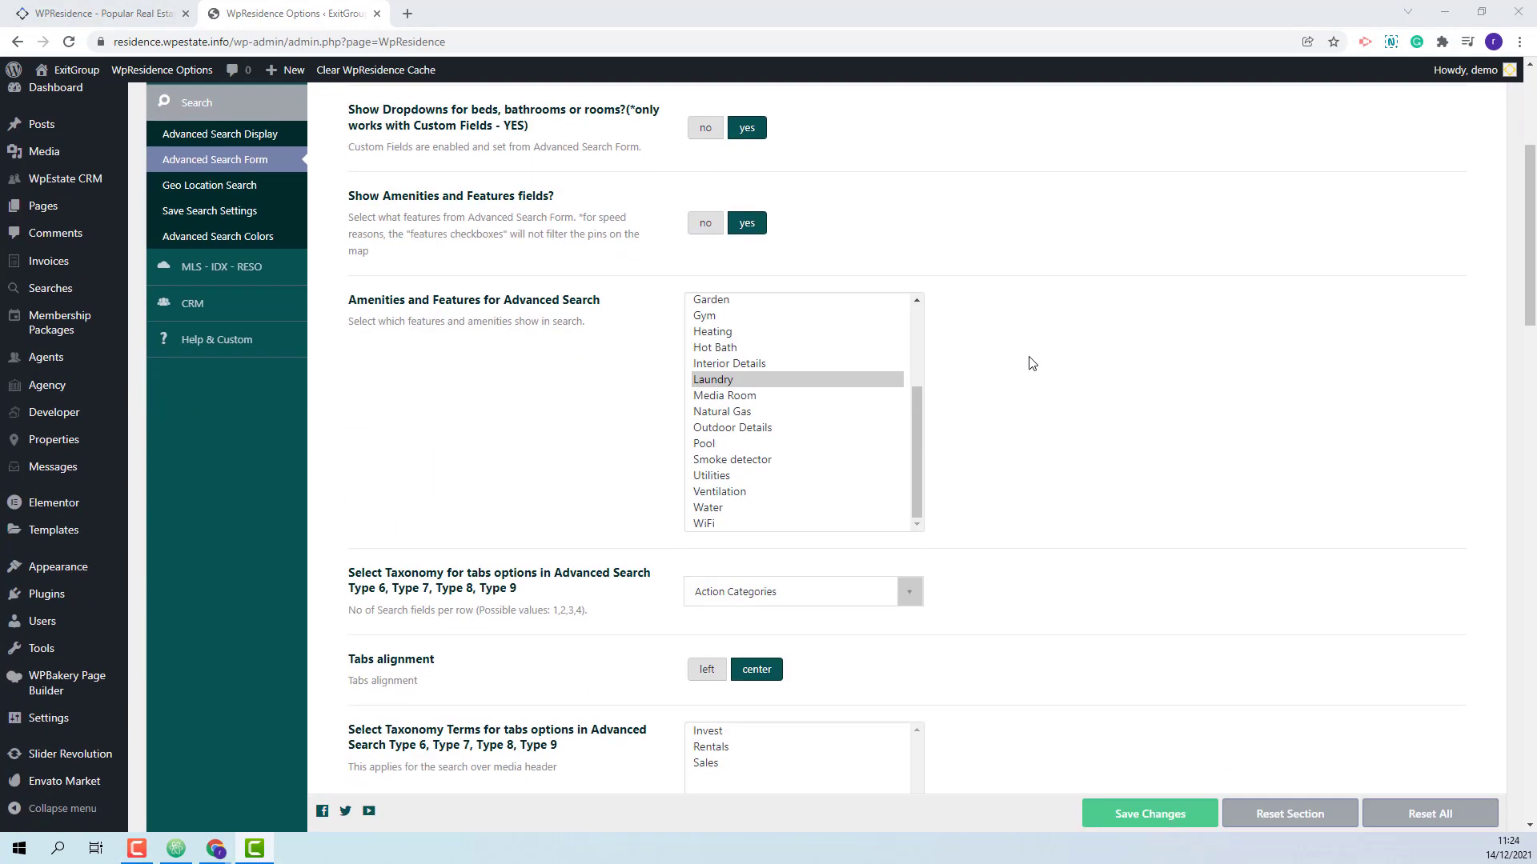
scroll(1031, 363, down, 1)
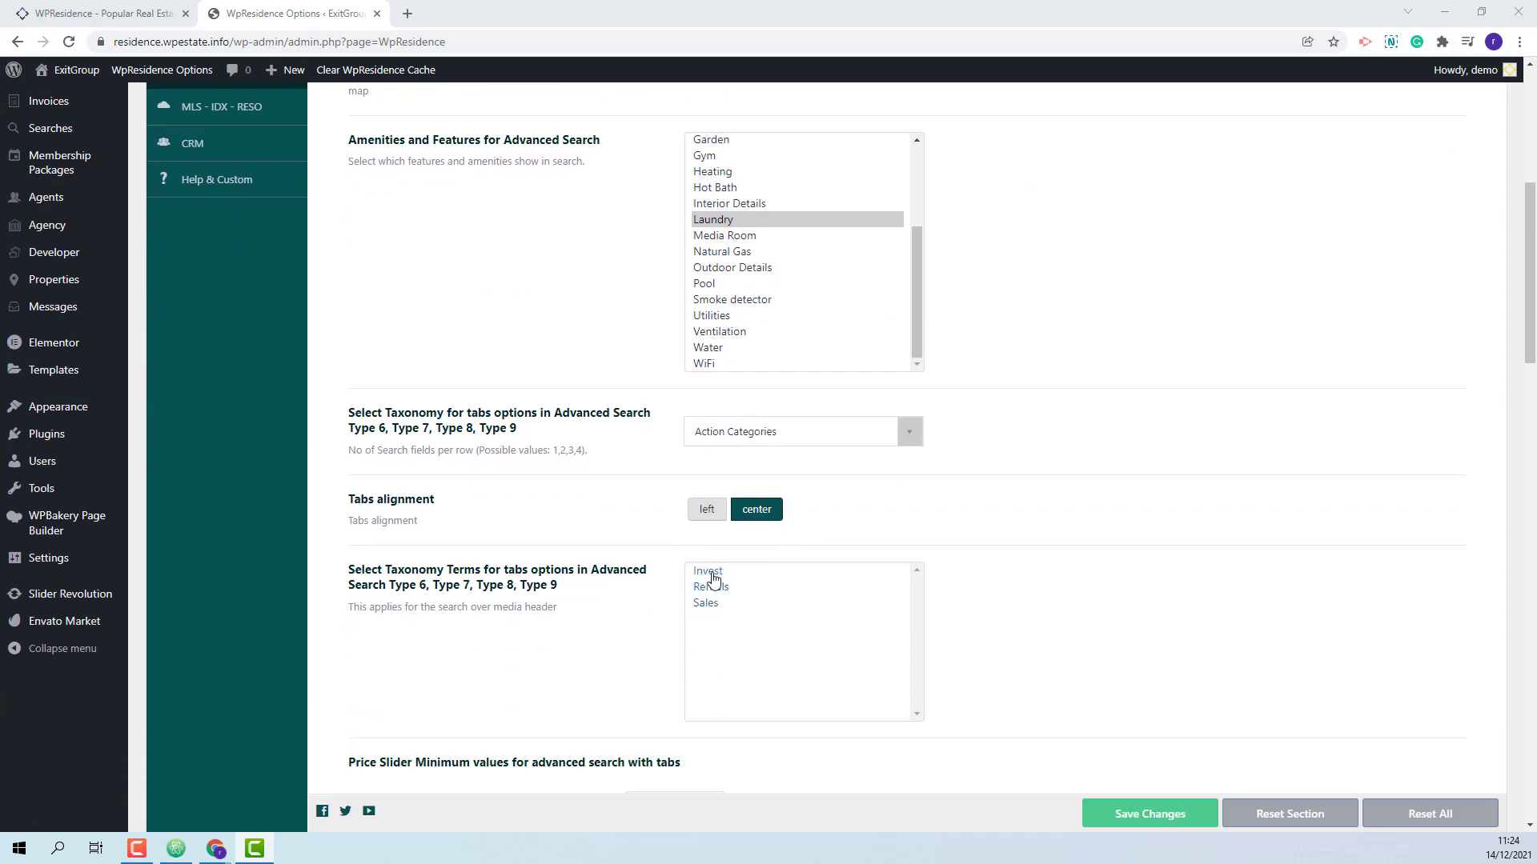
drag(714, 576, 716, 607)
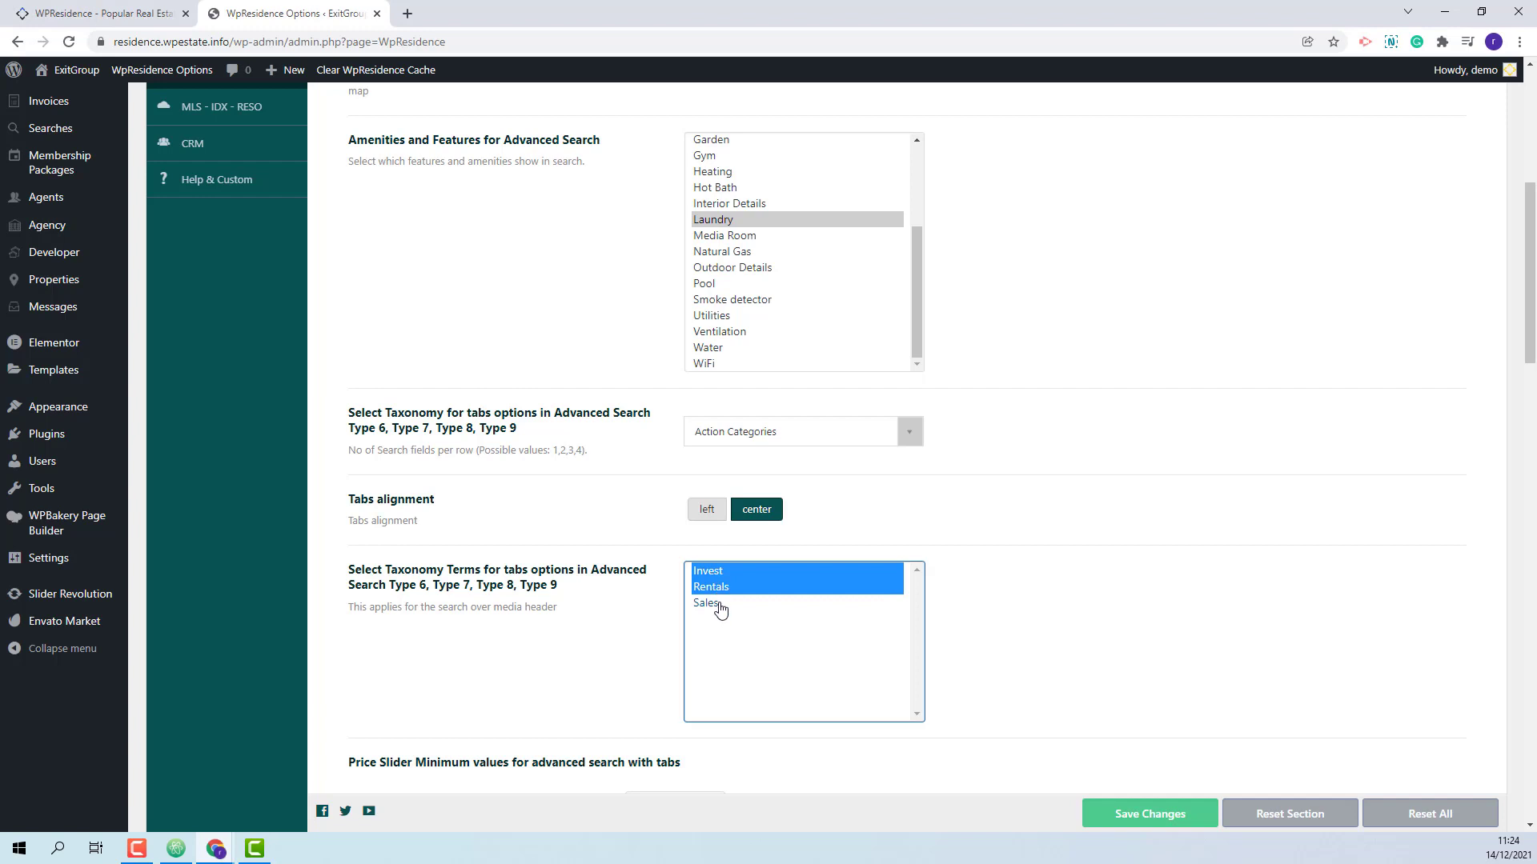
click(1130, 818)
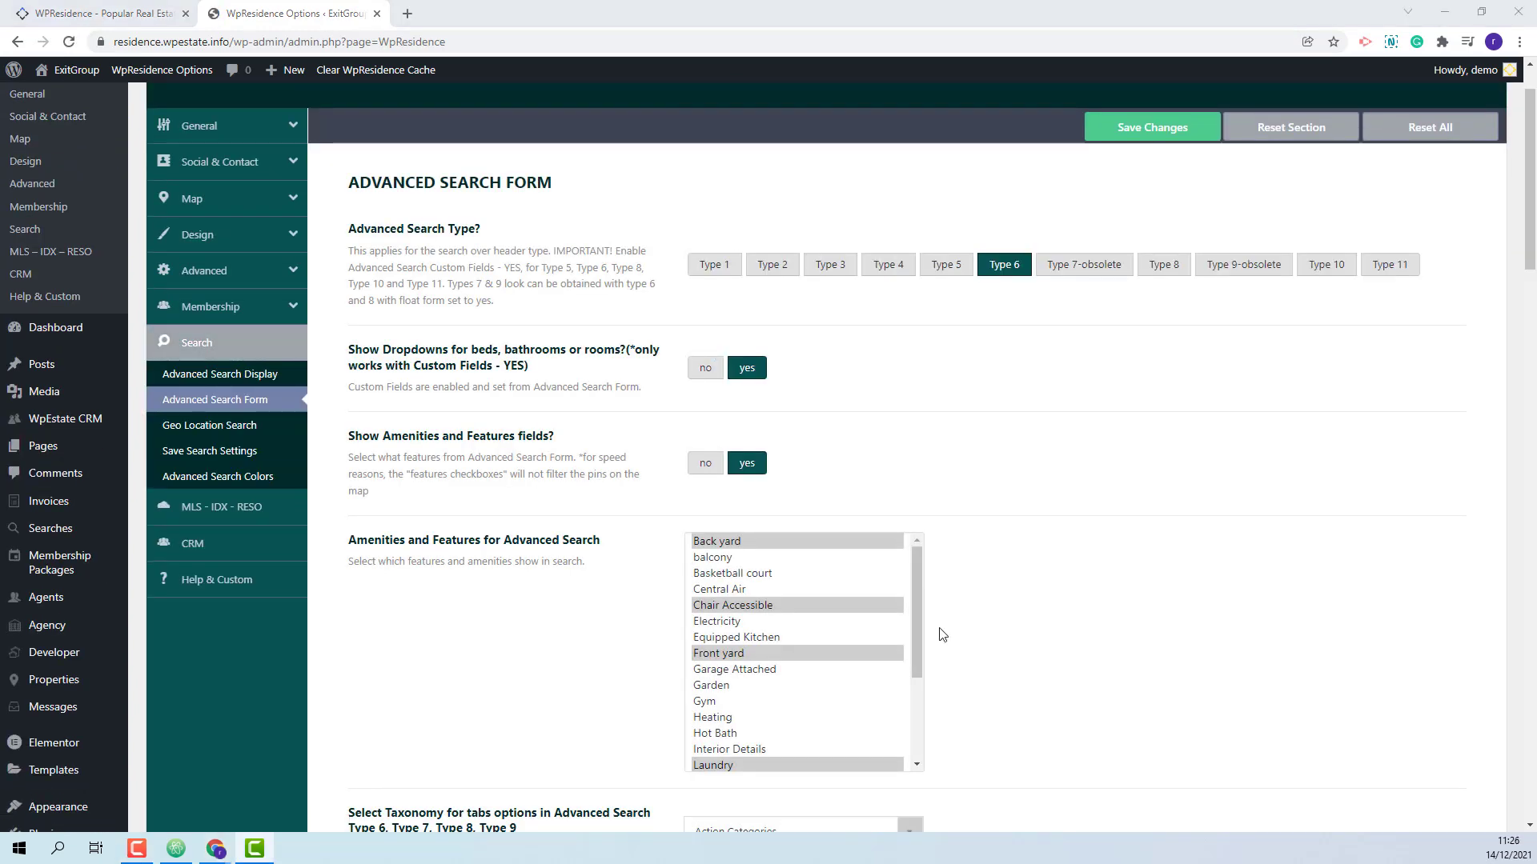
Set price sliders to Invest 0–100000 and Rentals maximum 10000, then save.
scroll(945, 631, down, 1)
scroll(945, 632, down, 10)
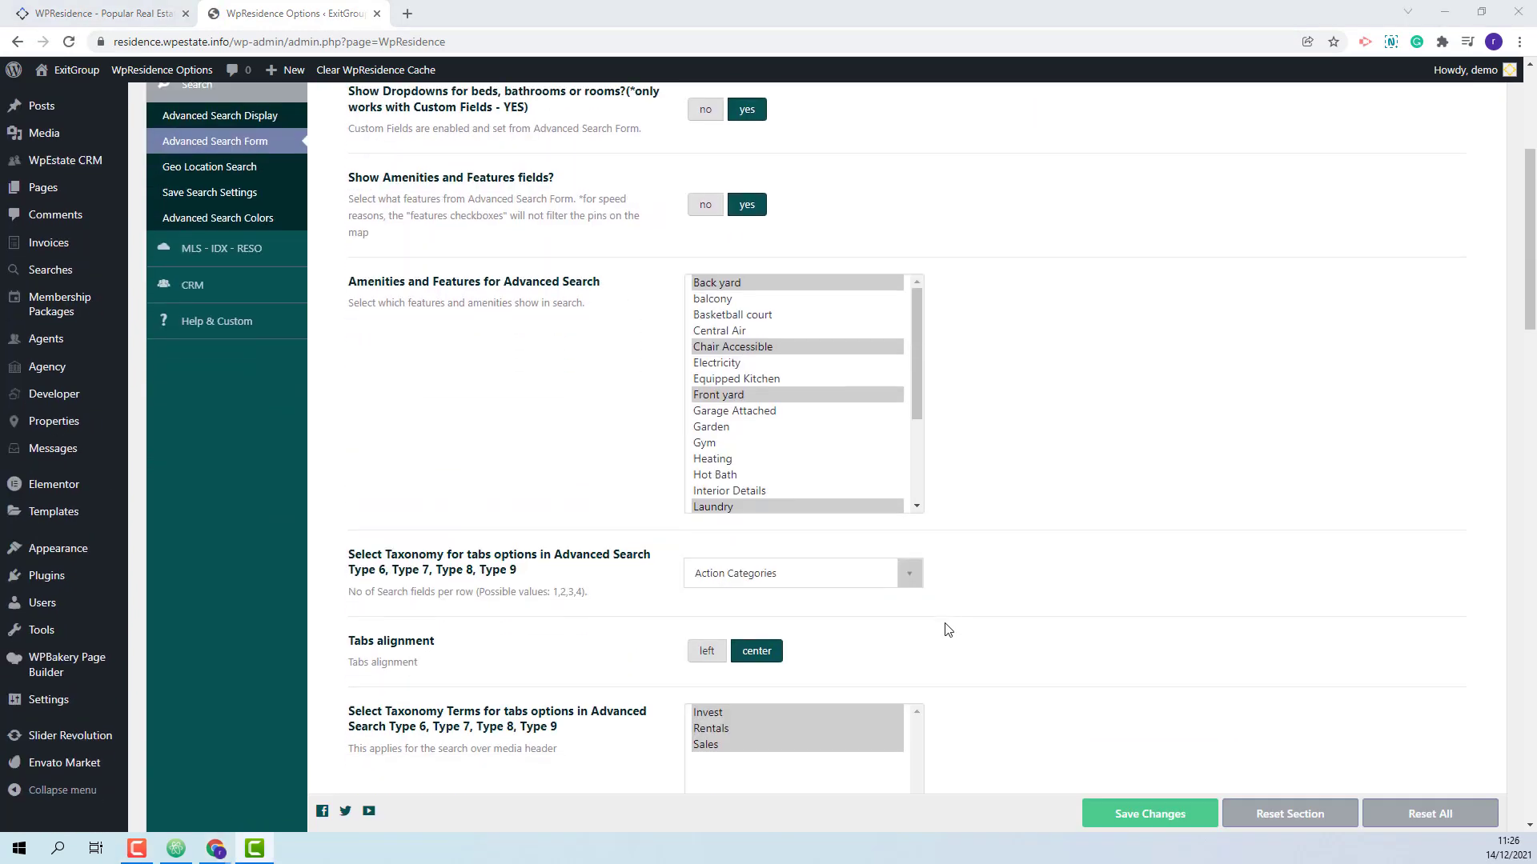
click(682, 322)
text(0)
click(684, 542)
text(100000)
click(677, 602)
text(10010000)
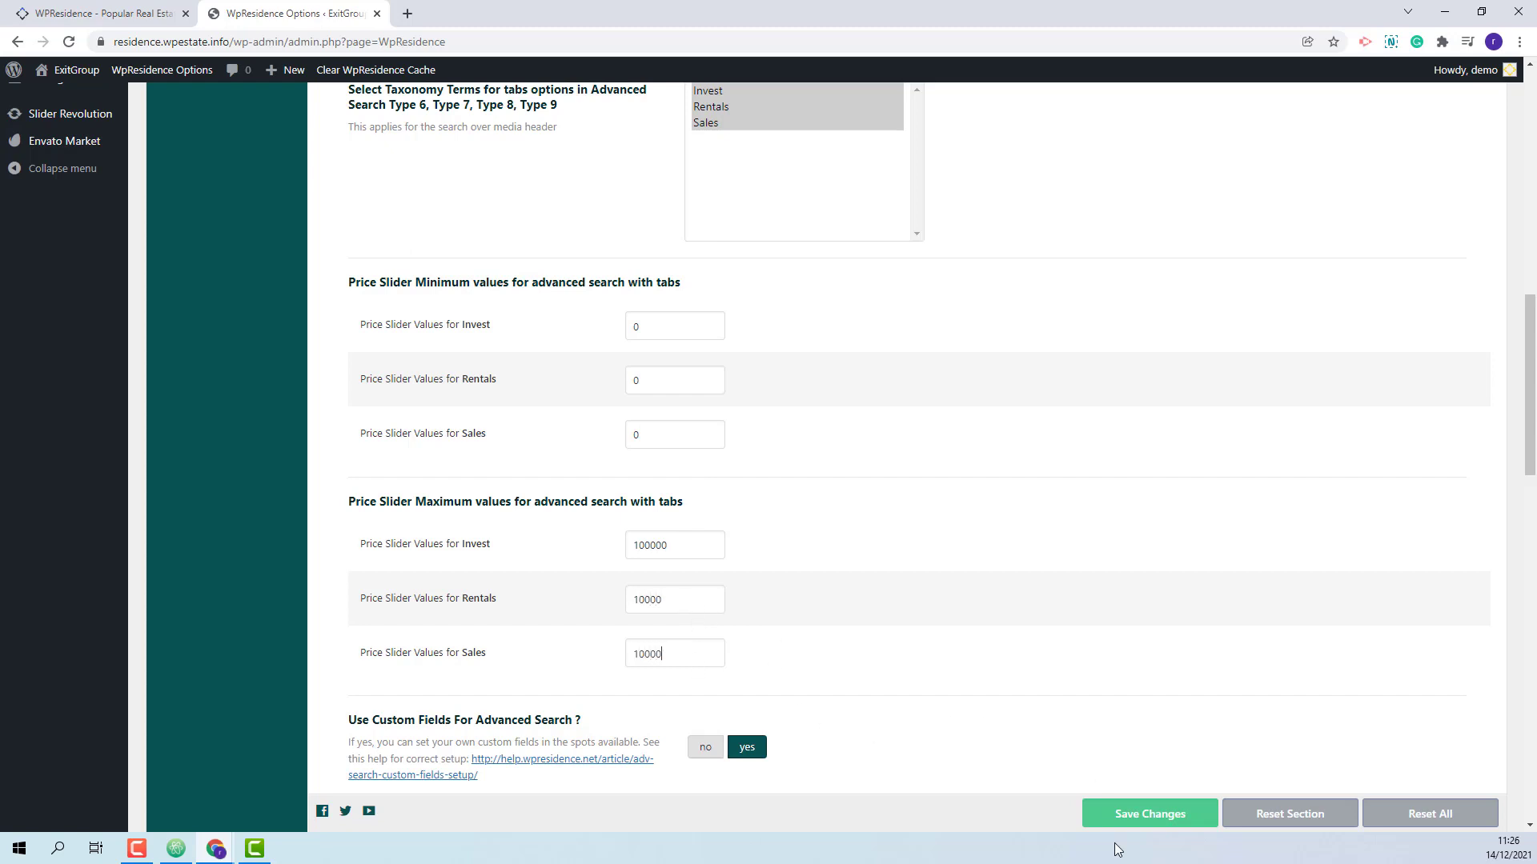
click(1125, 822)
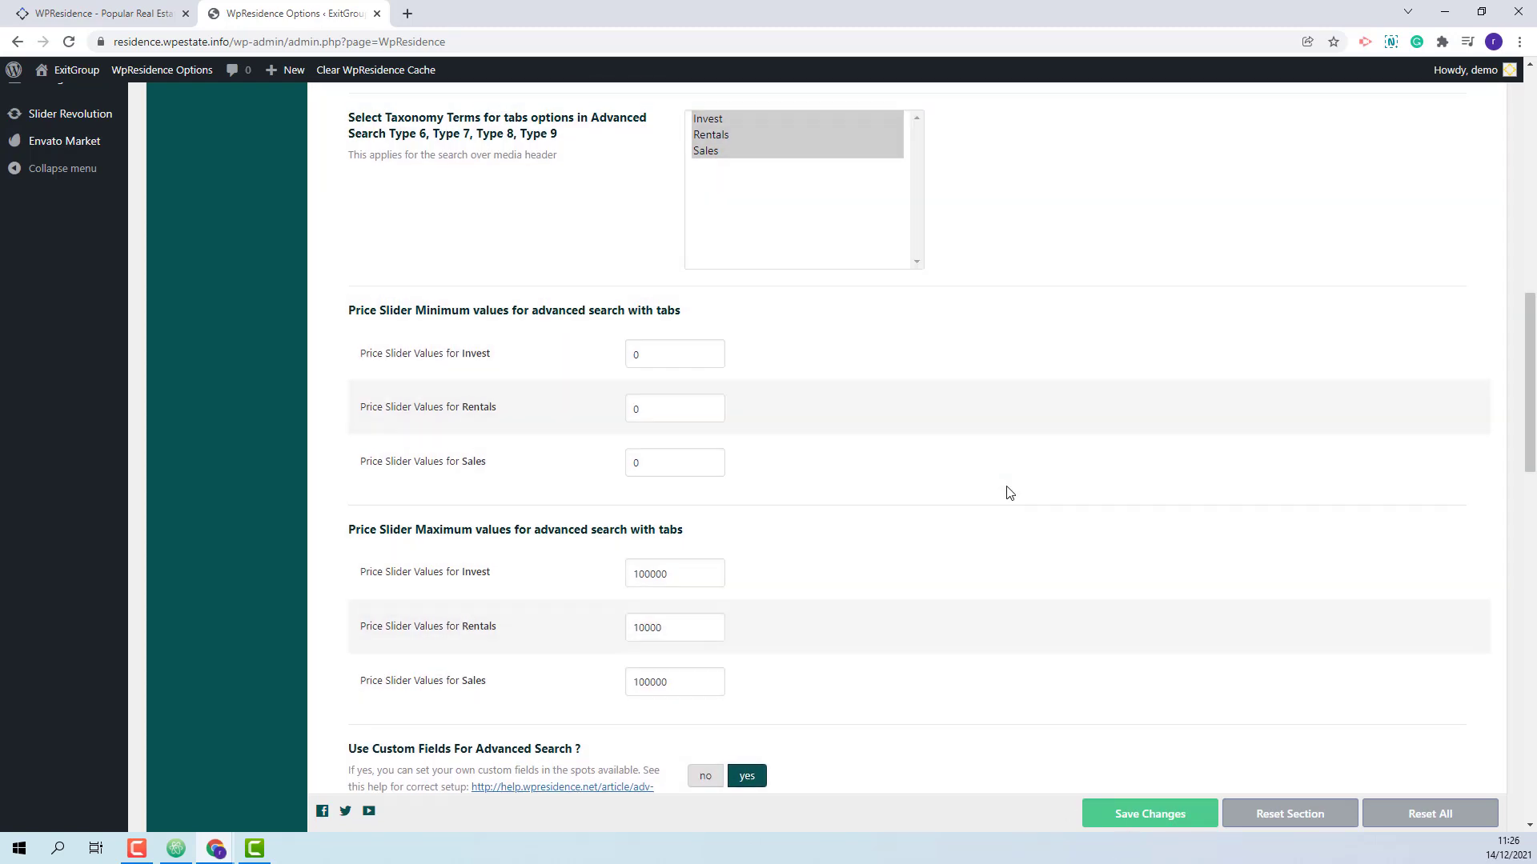
scroll(758, 539, up, 15)
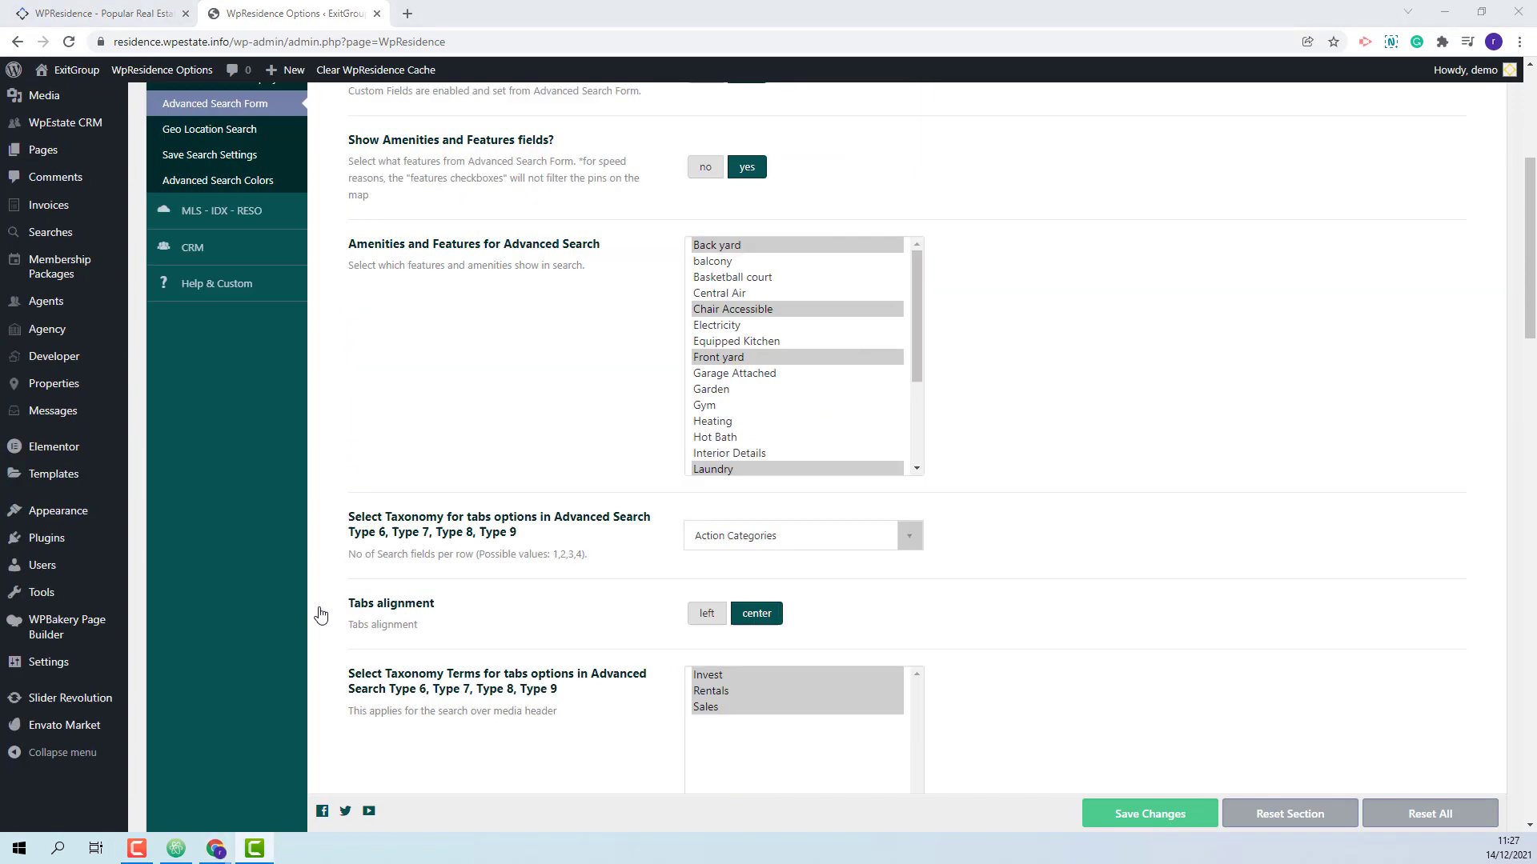
click(196, 283)
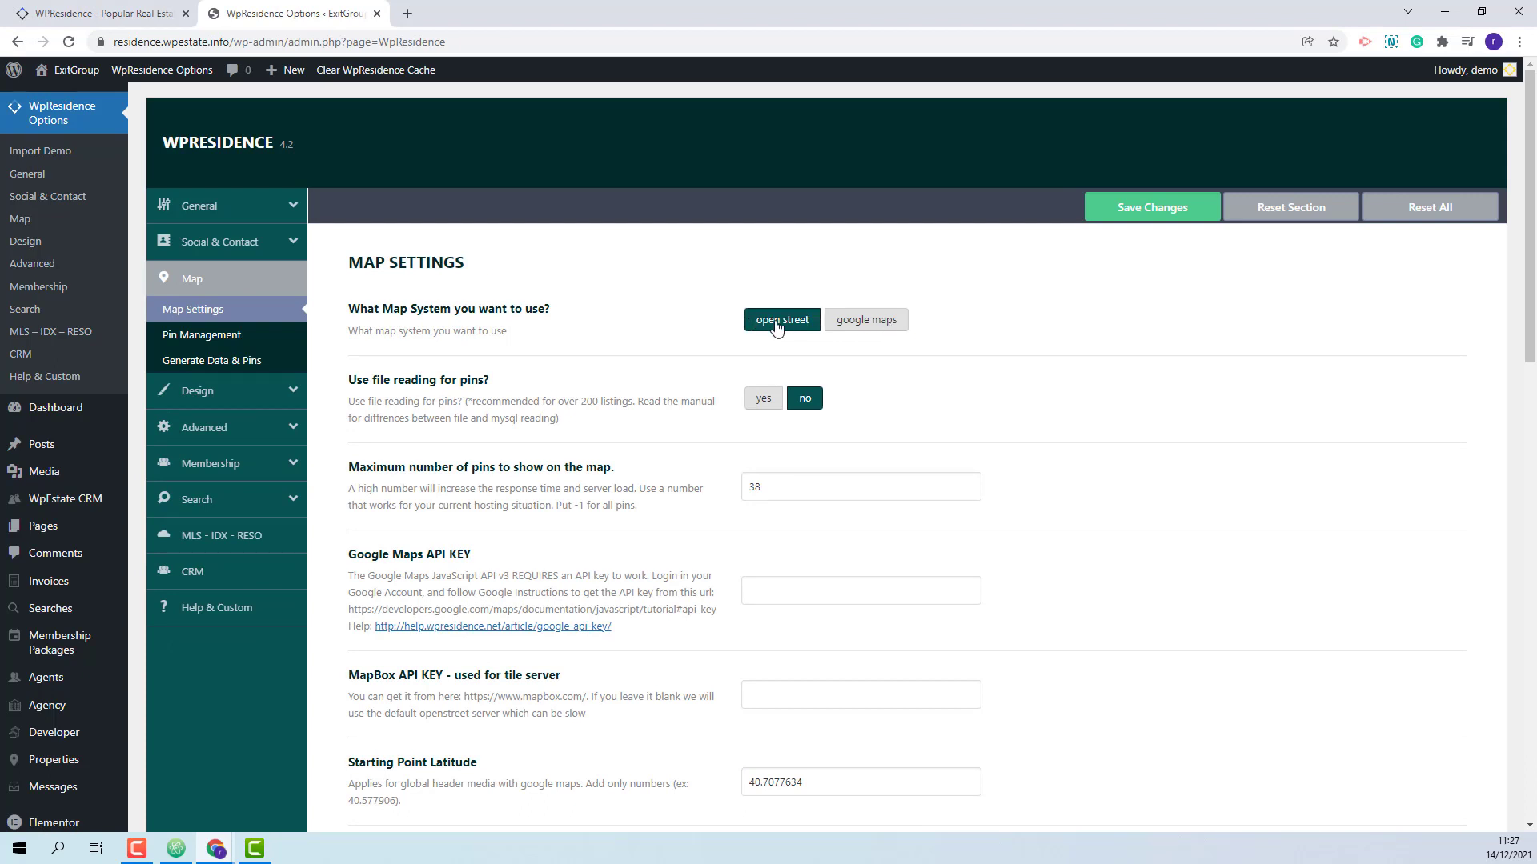
Set the map system to google maps, then review the General and Social & Contact settings.
click(876, 321)
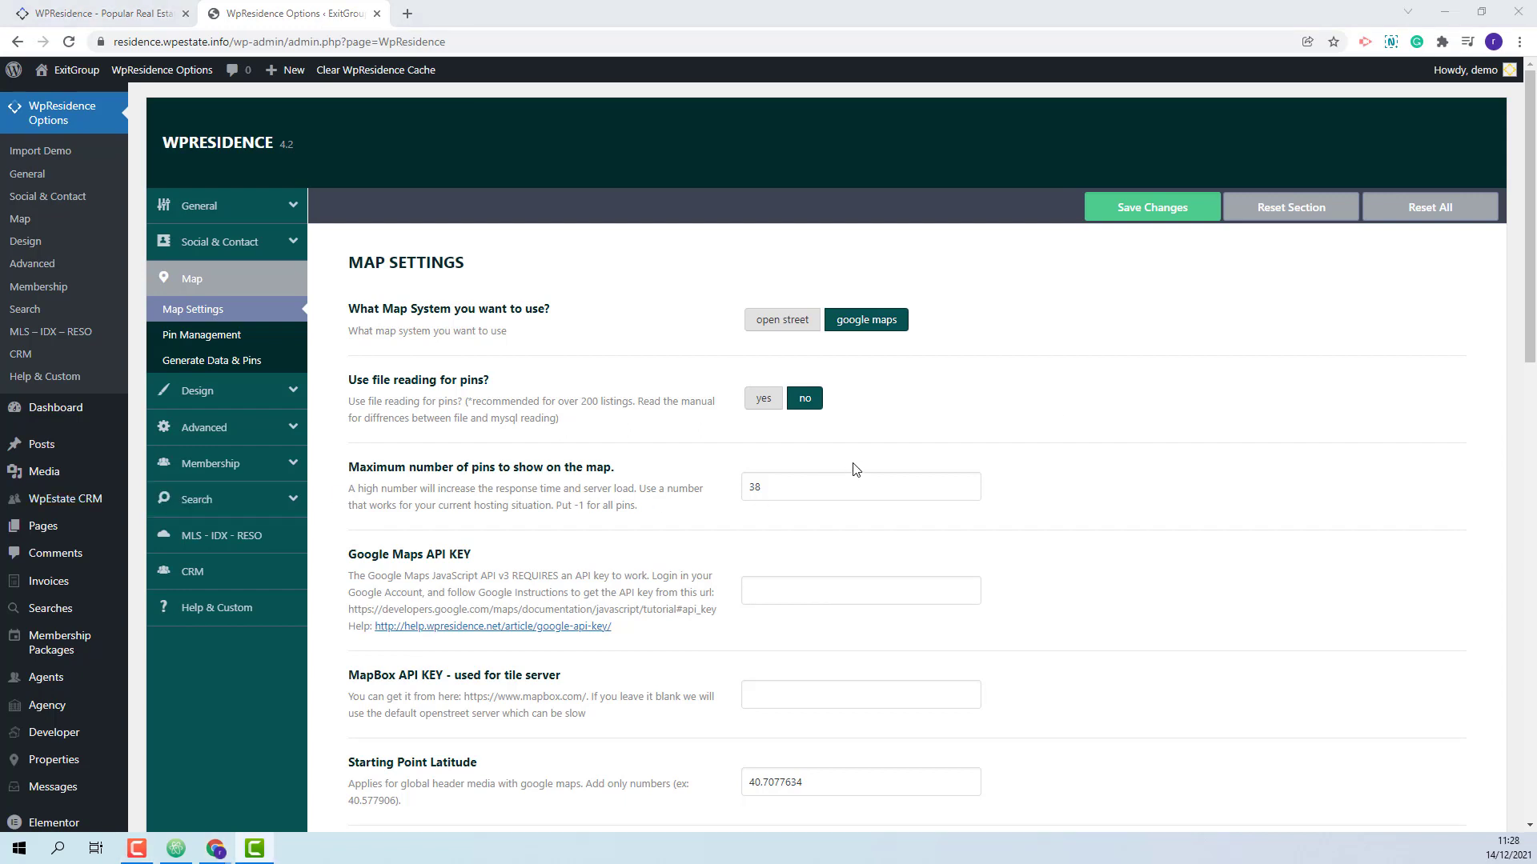
click(186, 207)
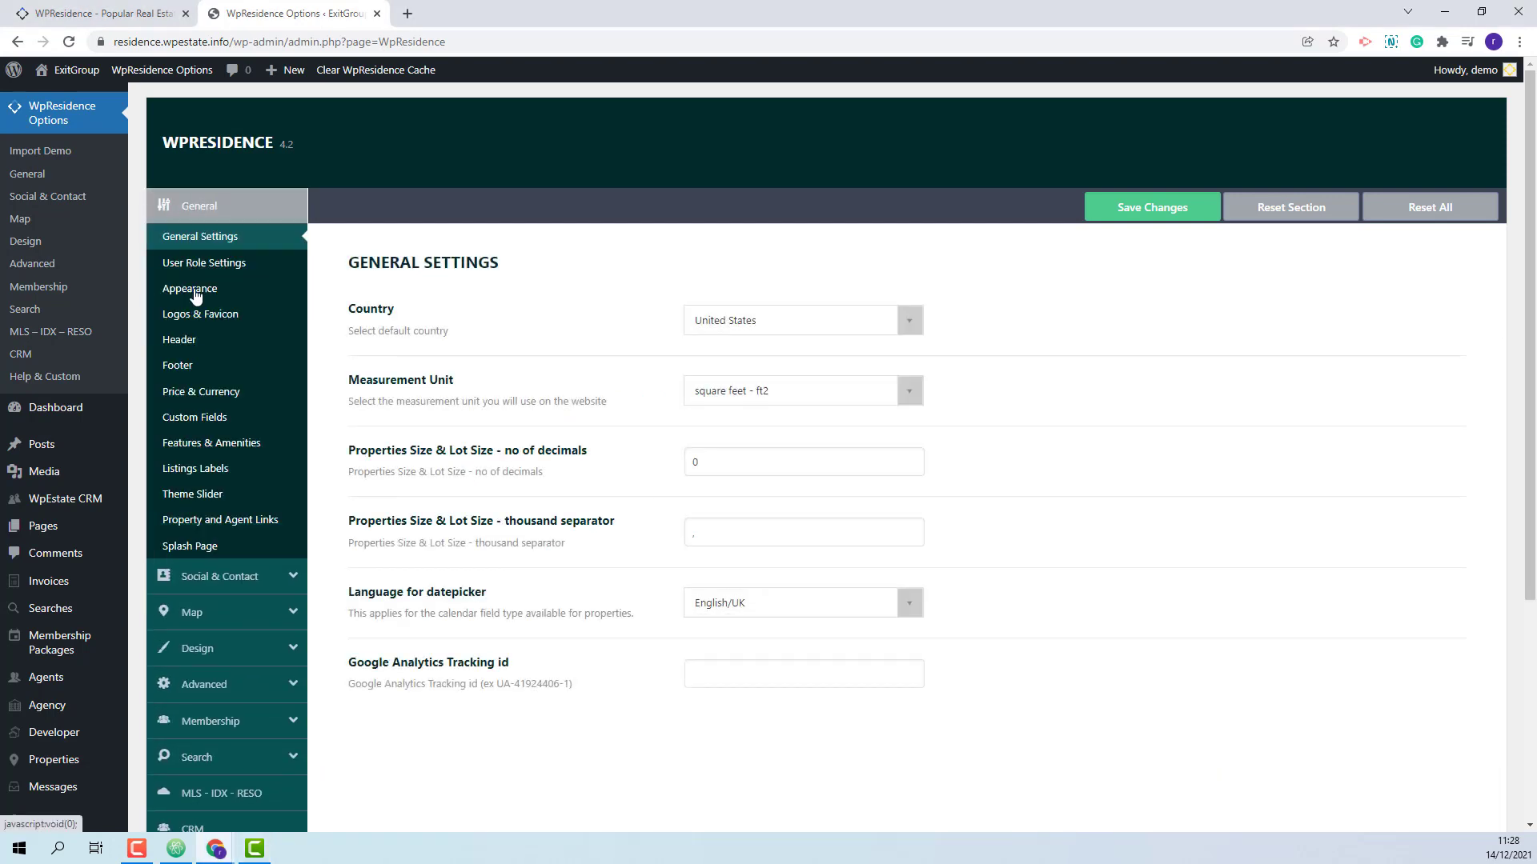
click(225, 575)
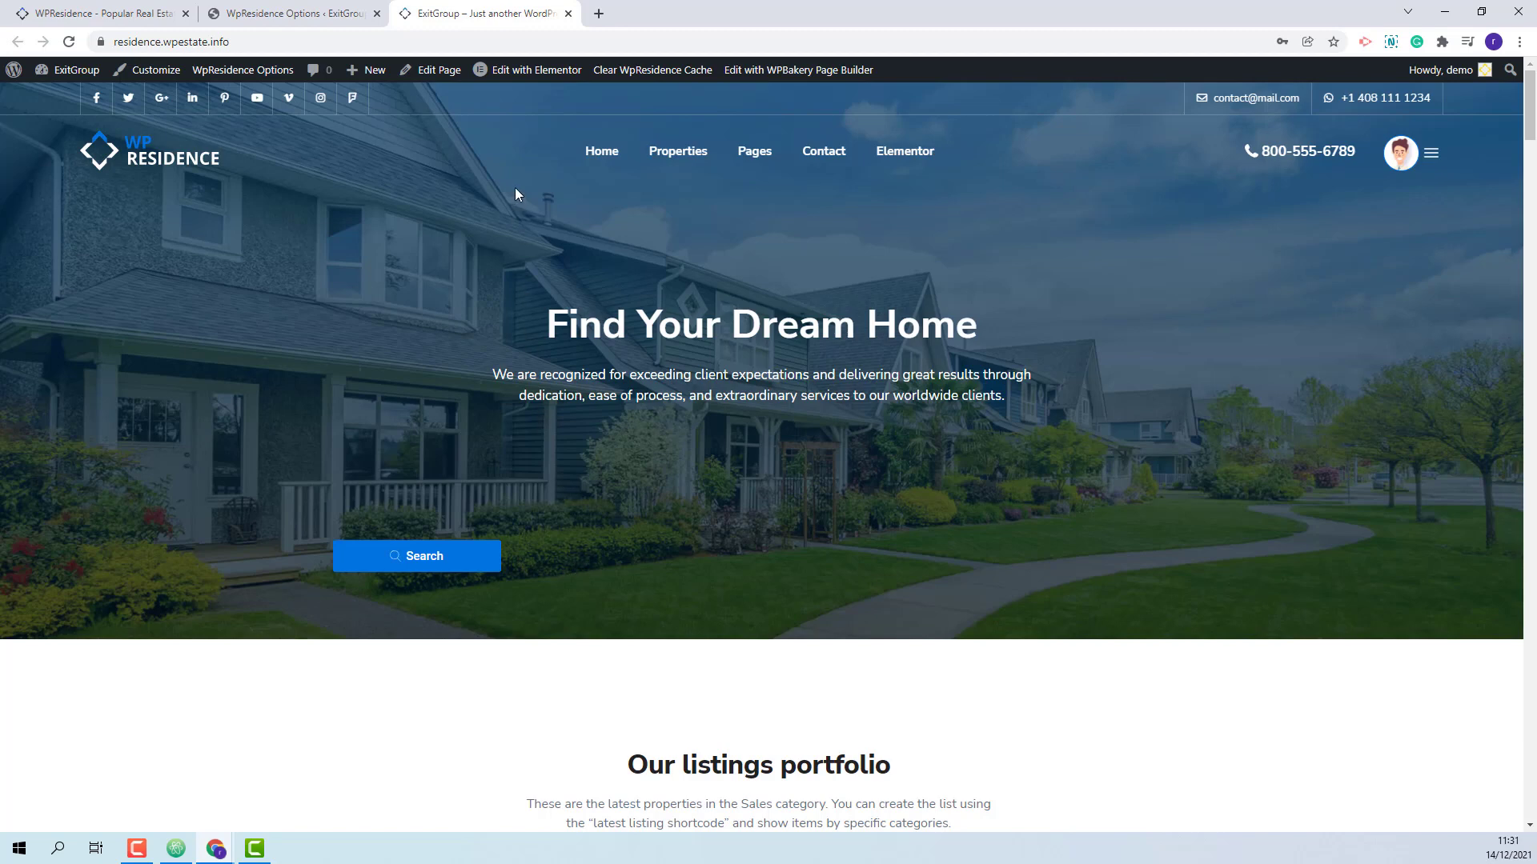
Open the homepage in Elementor in a new tab and edit its search form.
right_click(536, 71)
click(610, 80)
click(669, 12)
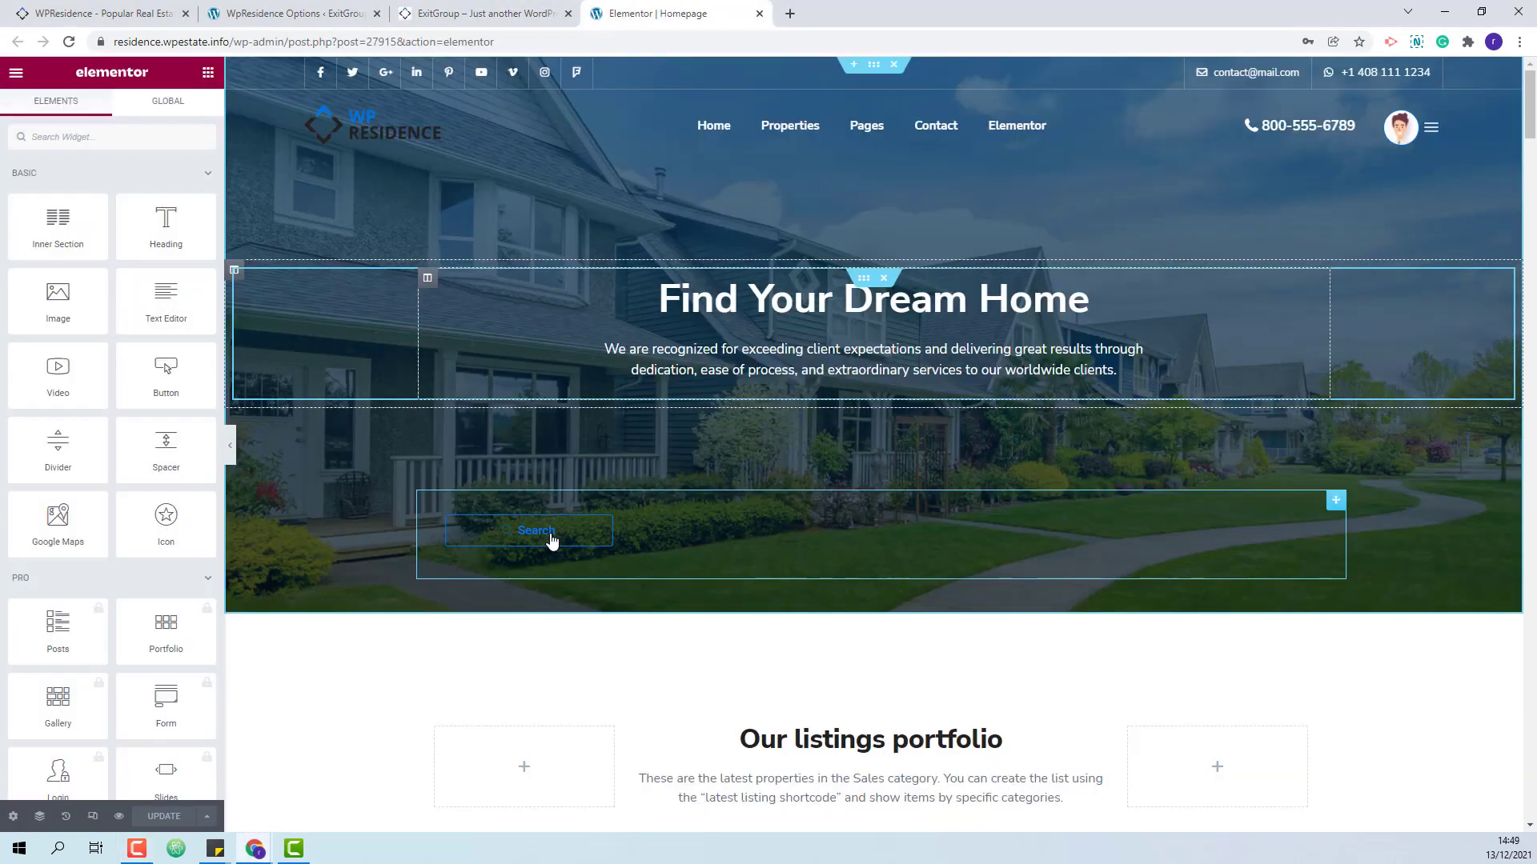
click(551, 538)
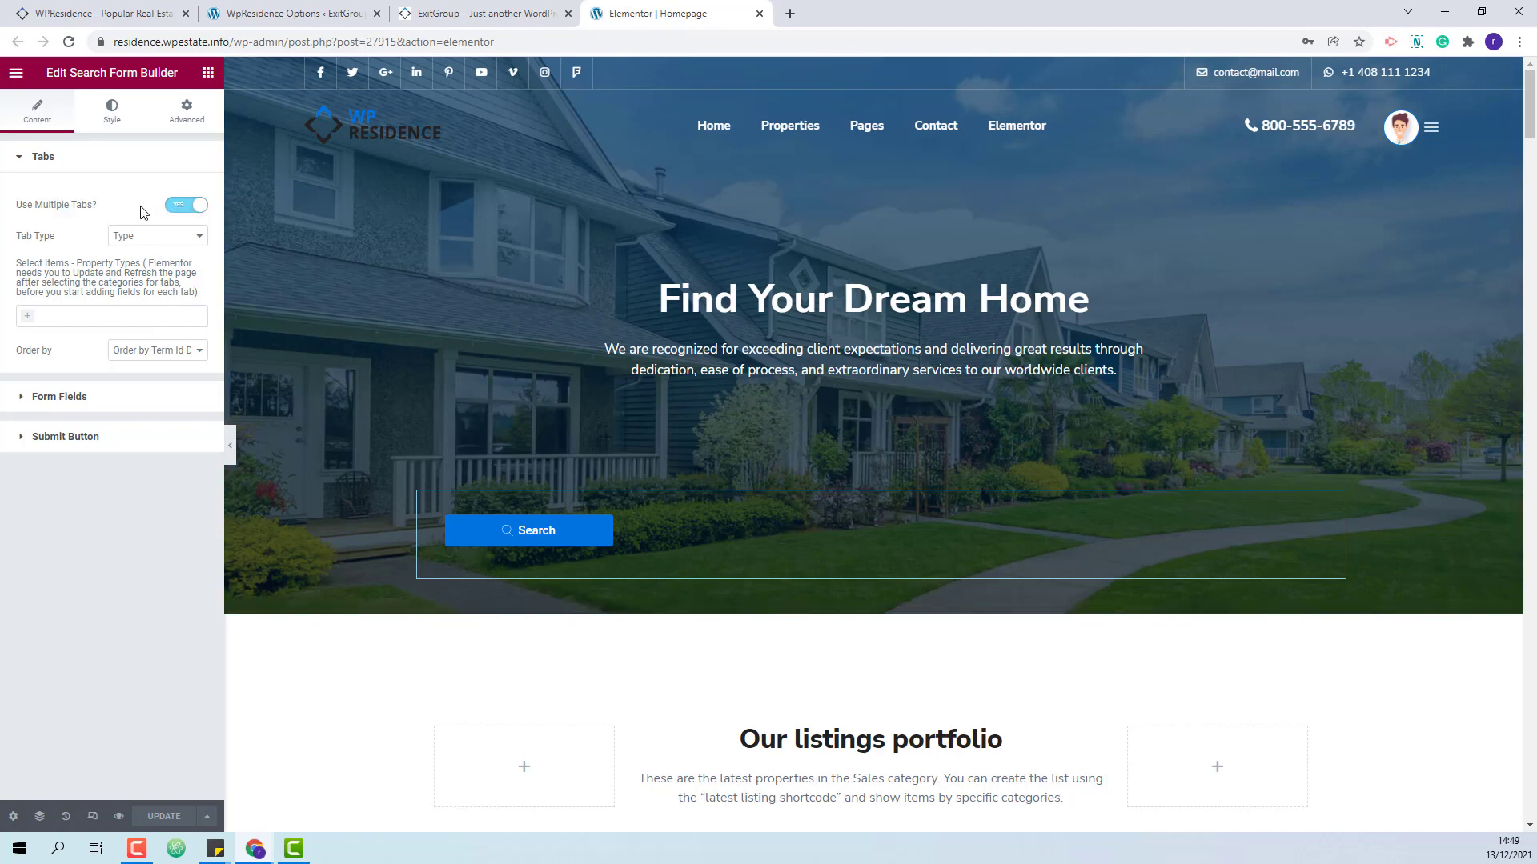
Add Invest, Rentals and Sales as search form tabs and reload the editor.
click(28, 321)
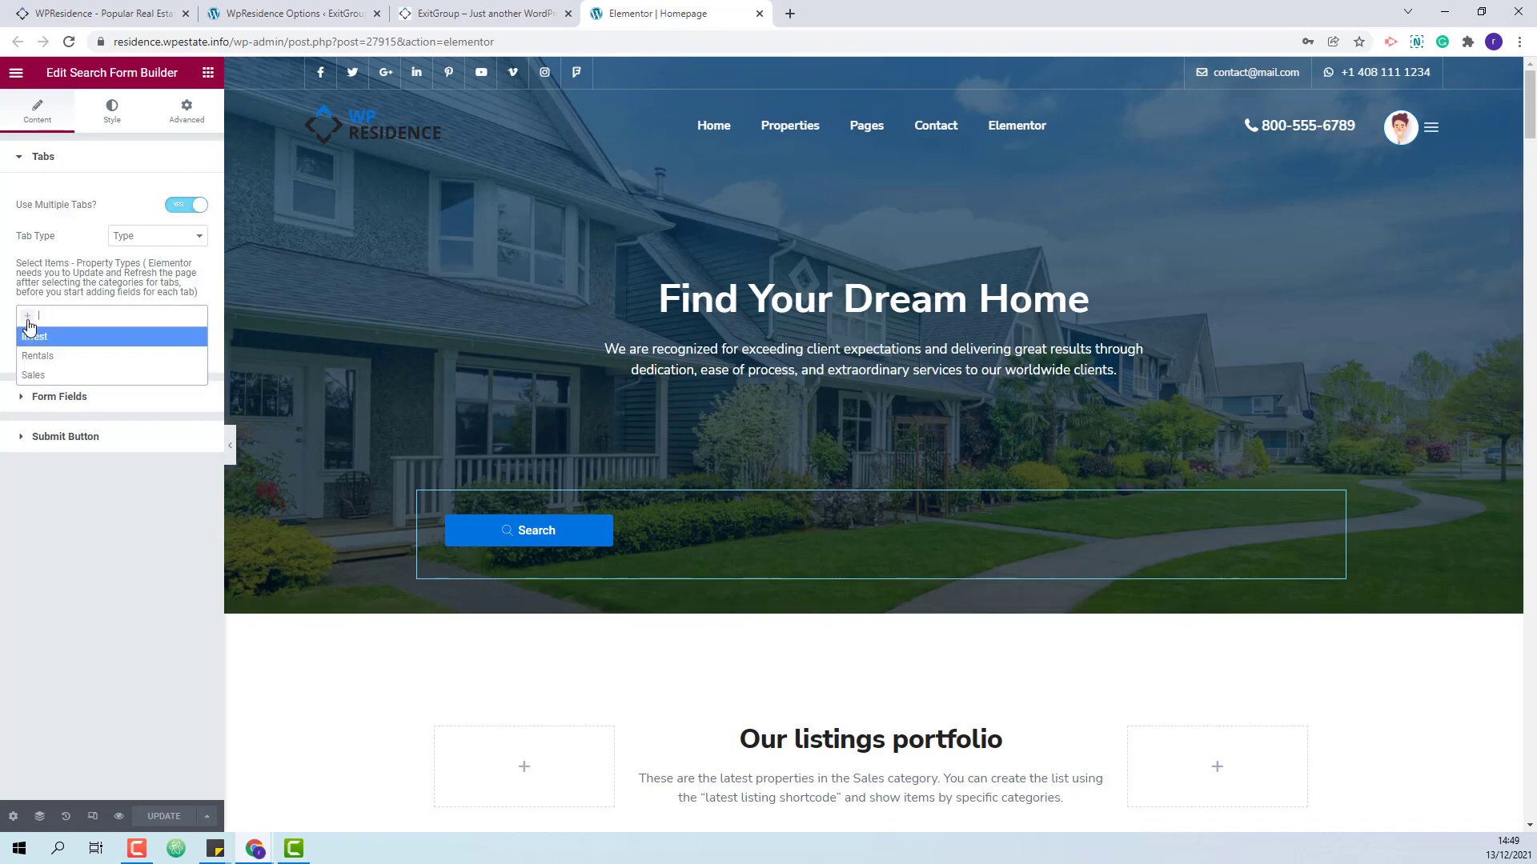
click(47, 347)
click(68, 314)
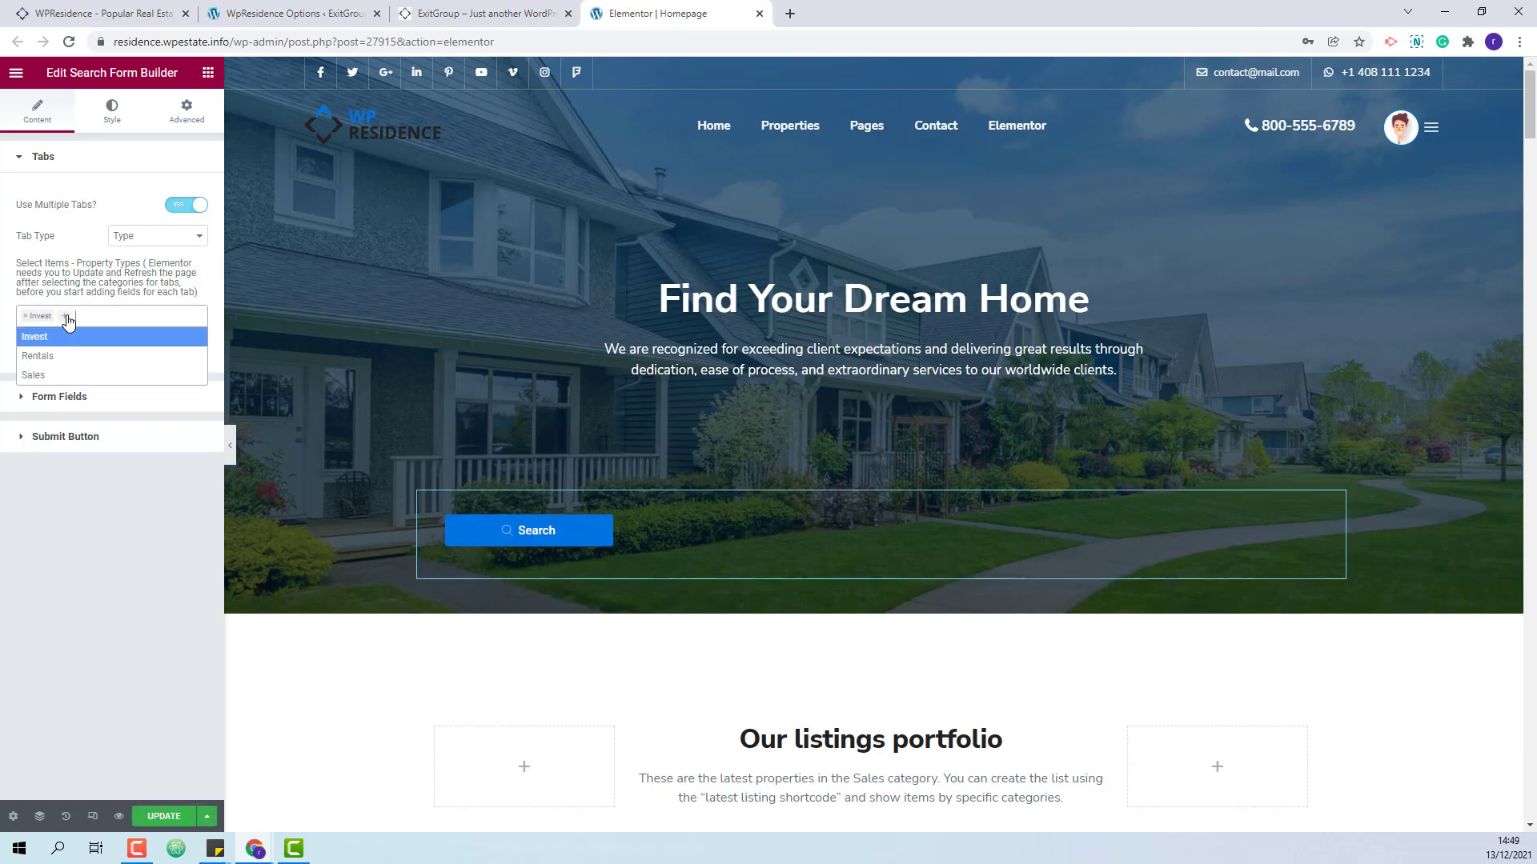
click(69, 354)
click(107, 320)
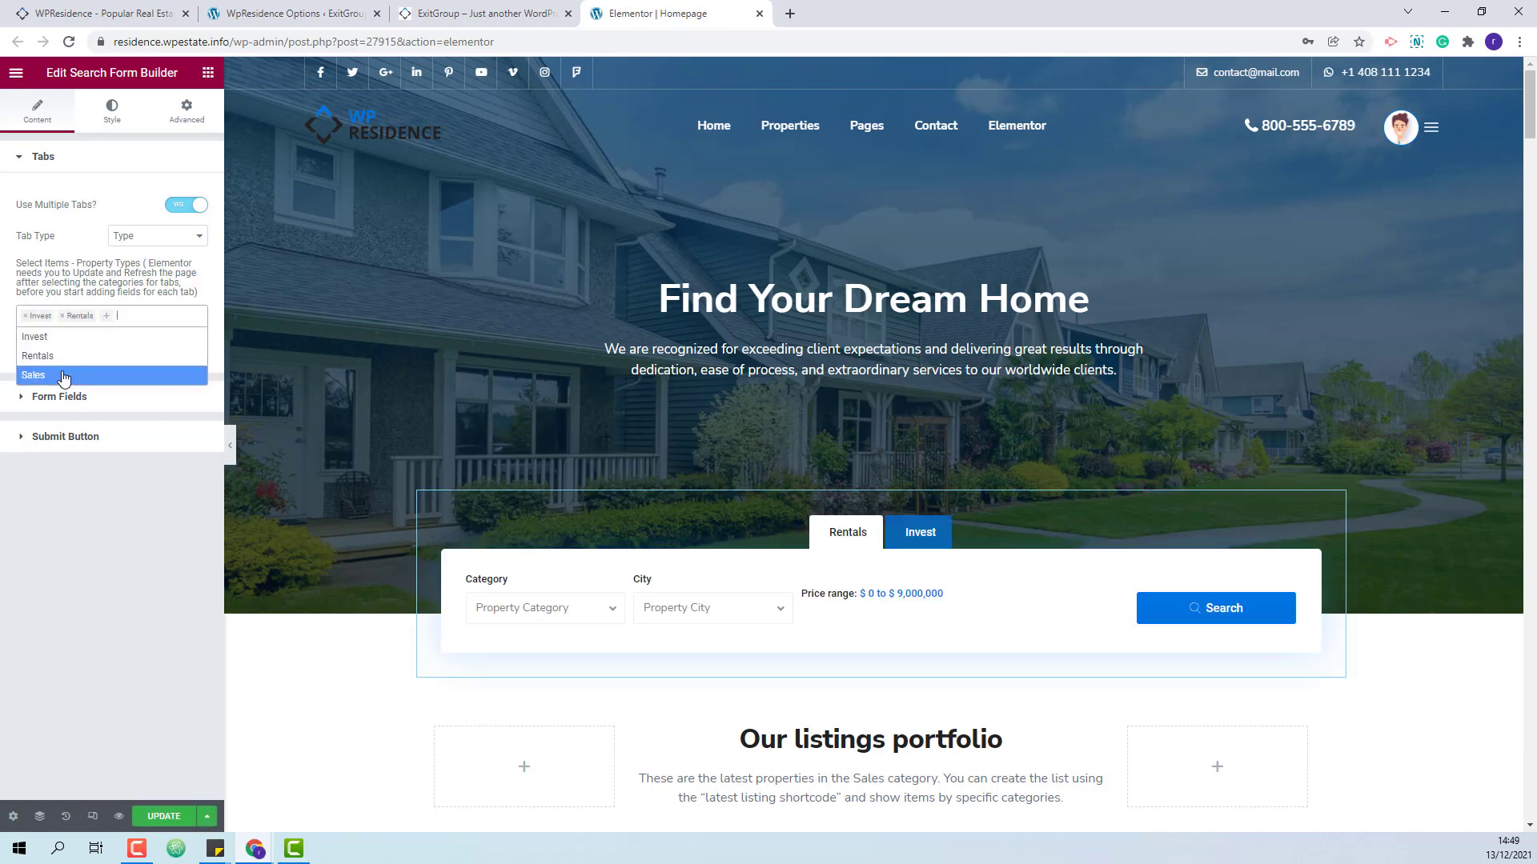
click(112, 357)
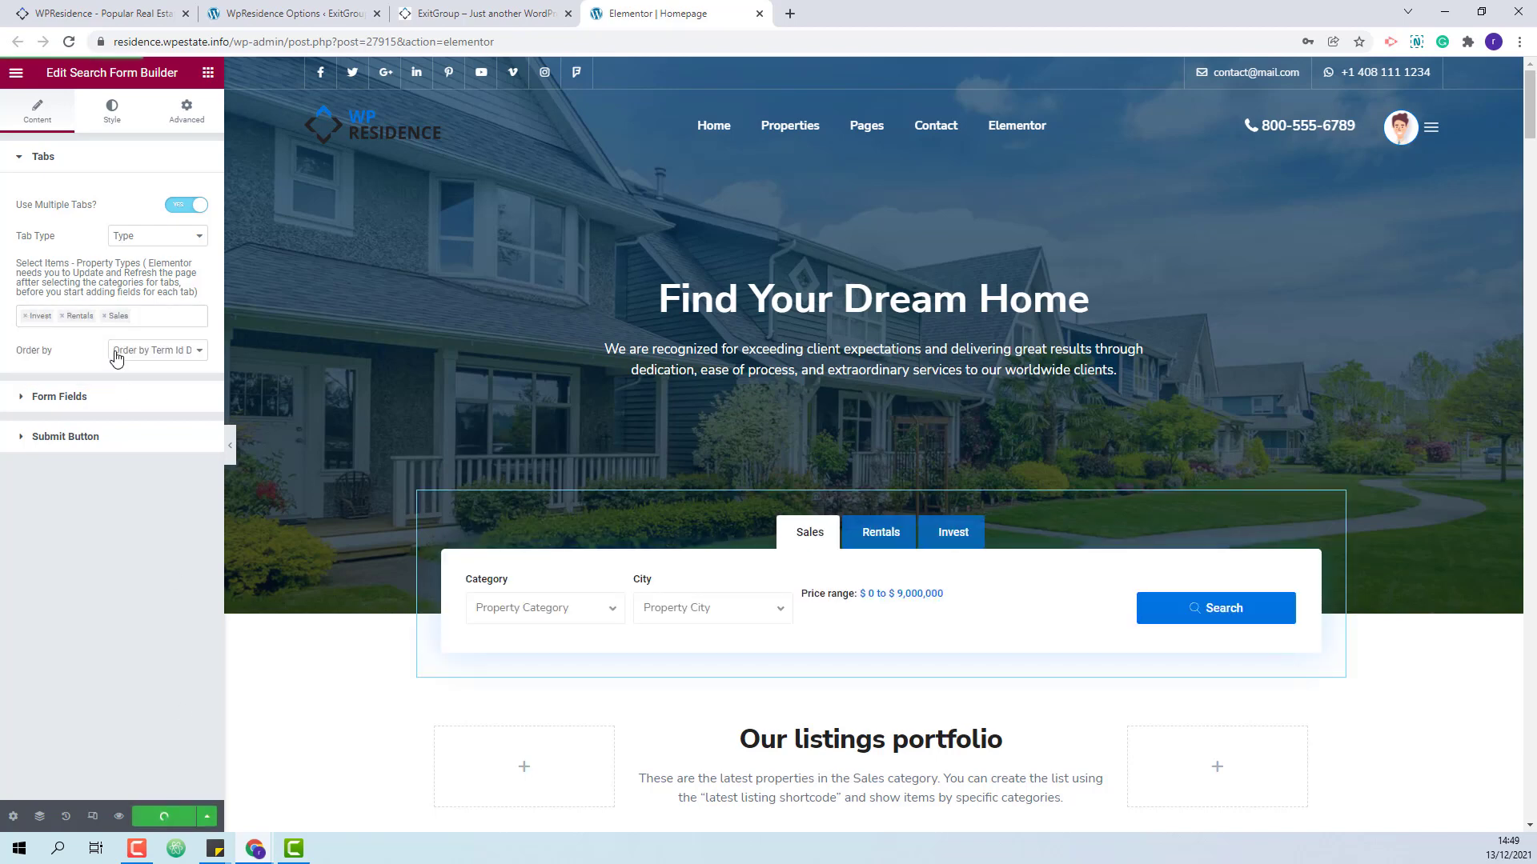
key(F5)
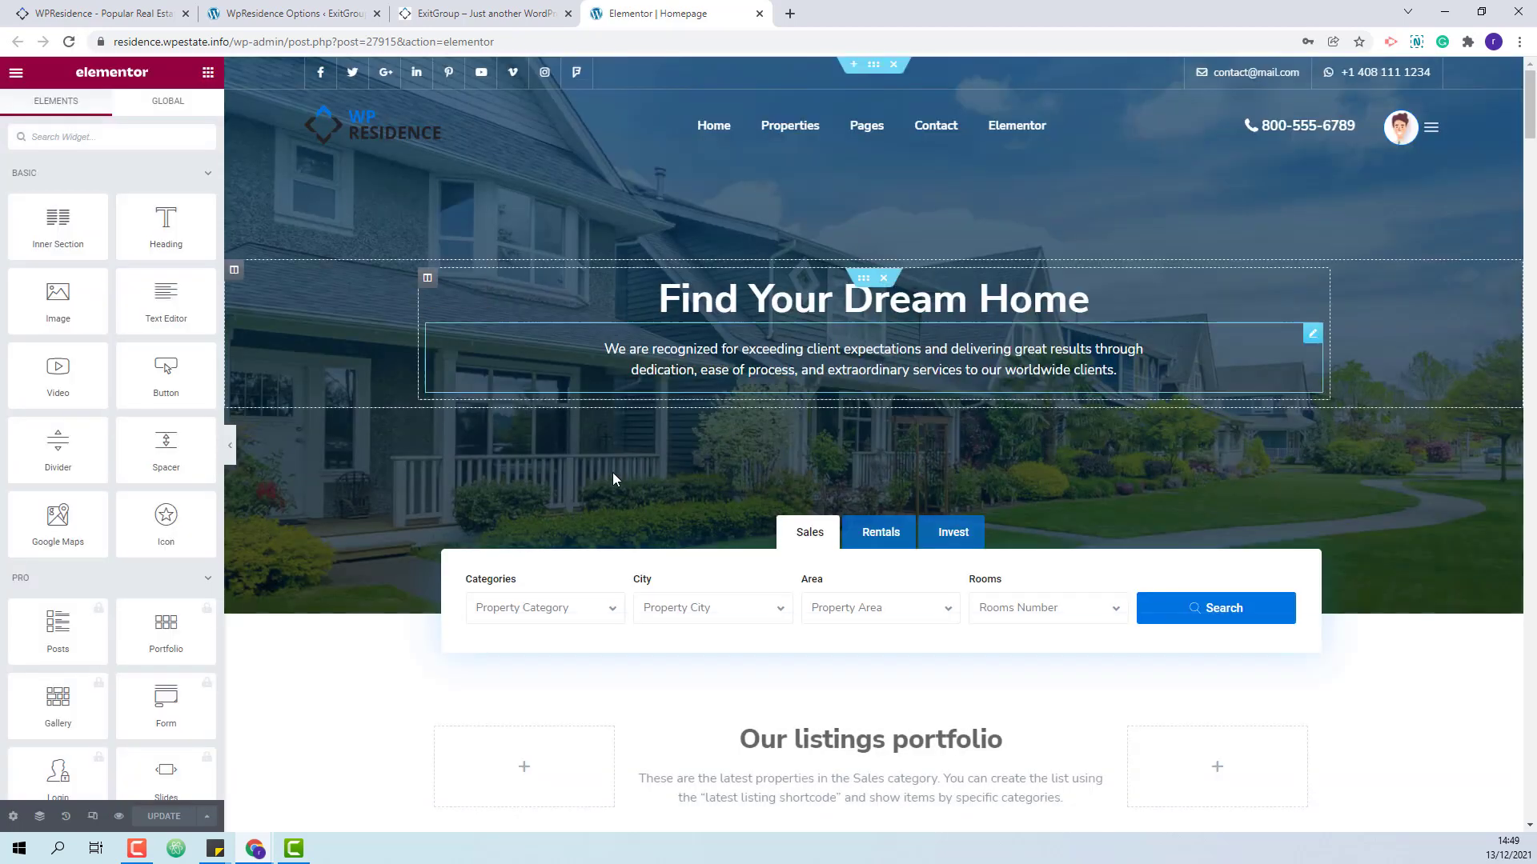
Review the search form's field settings: Categories, Area, Rooms, Category, City and Price.
click(590, 576)
click(59, 491)
click(84, 185)
click(84, 186)
click(98, 186)
click(97, 189)
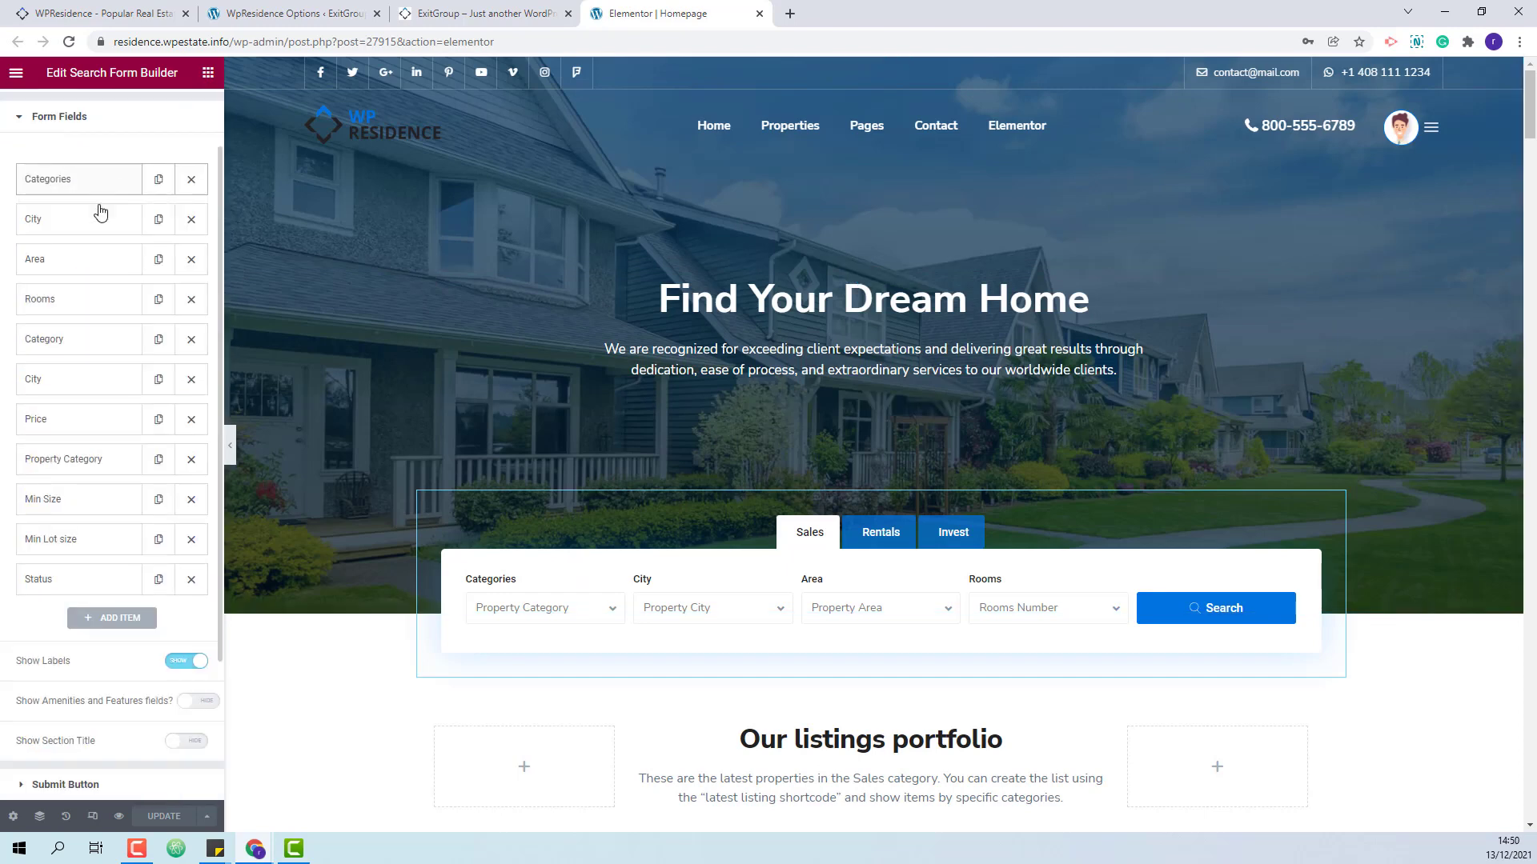
click(88, 255)
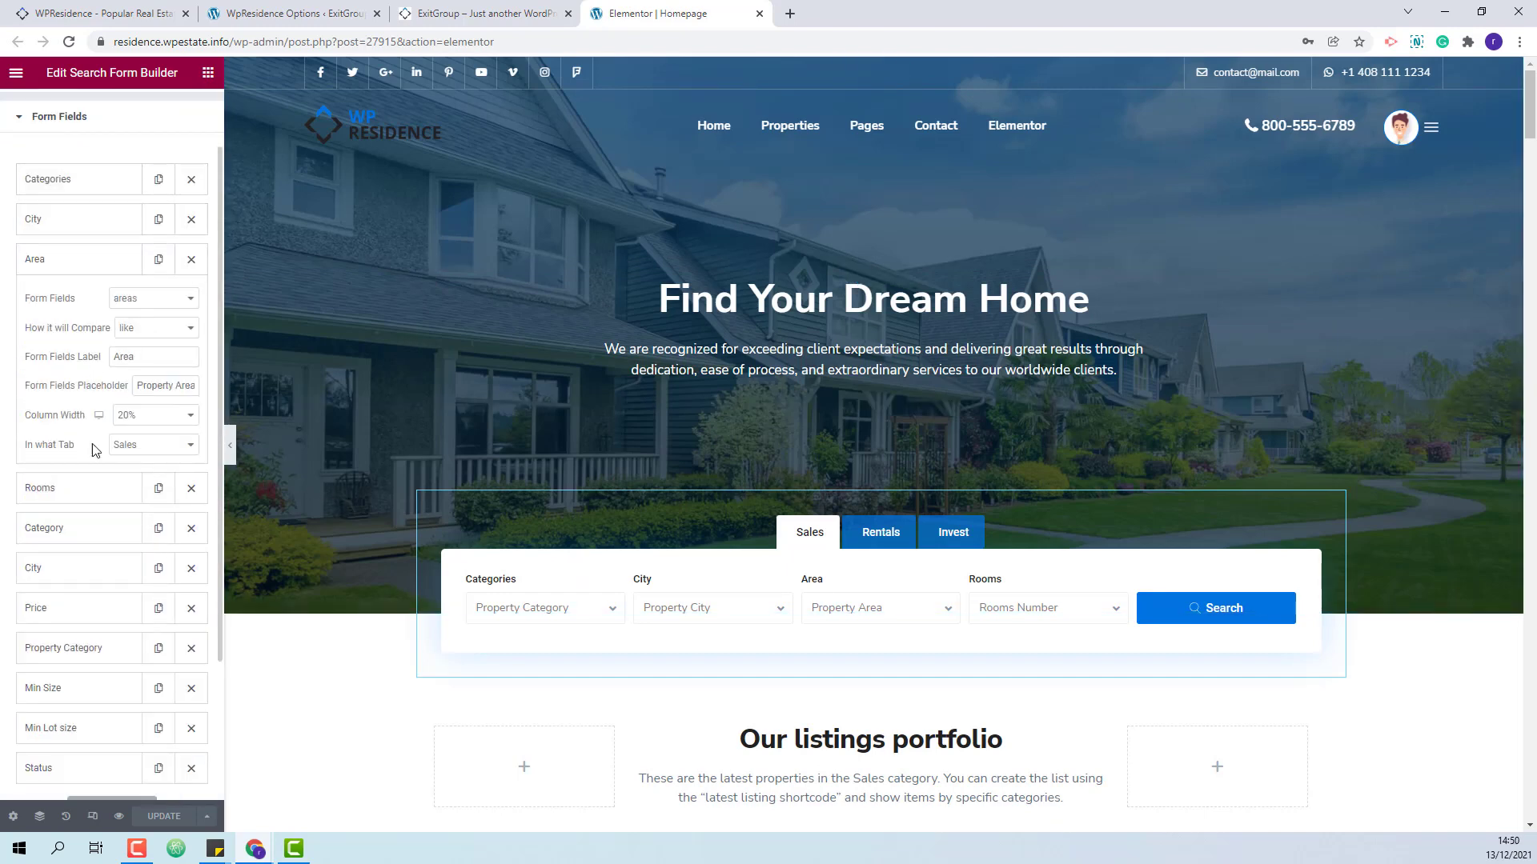
click(82, 490)
scroll(112, 298, down, 2)
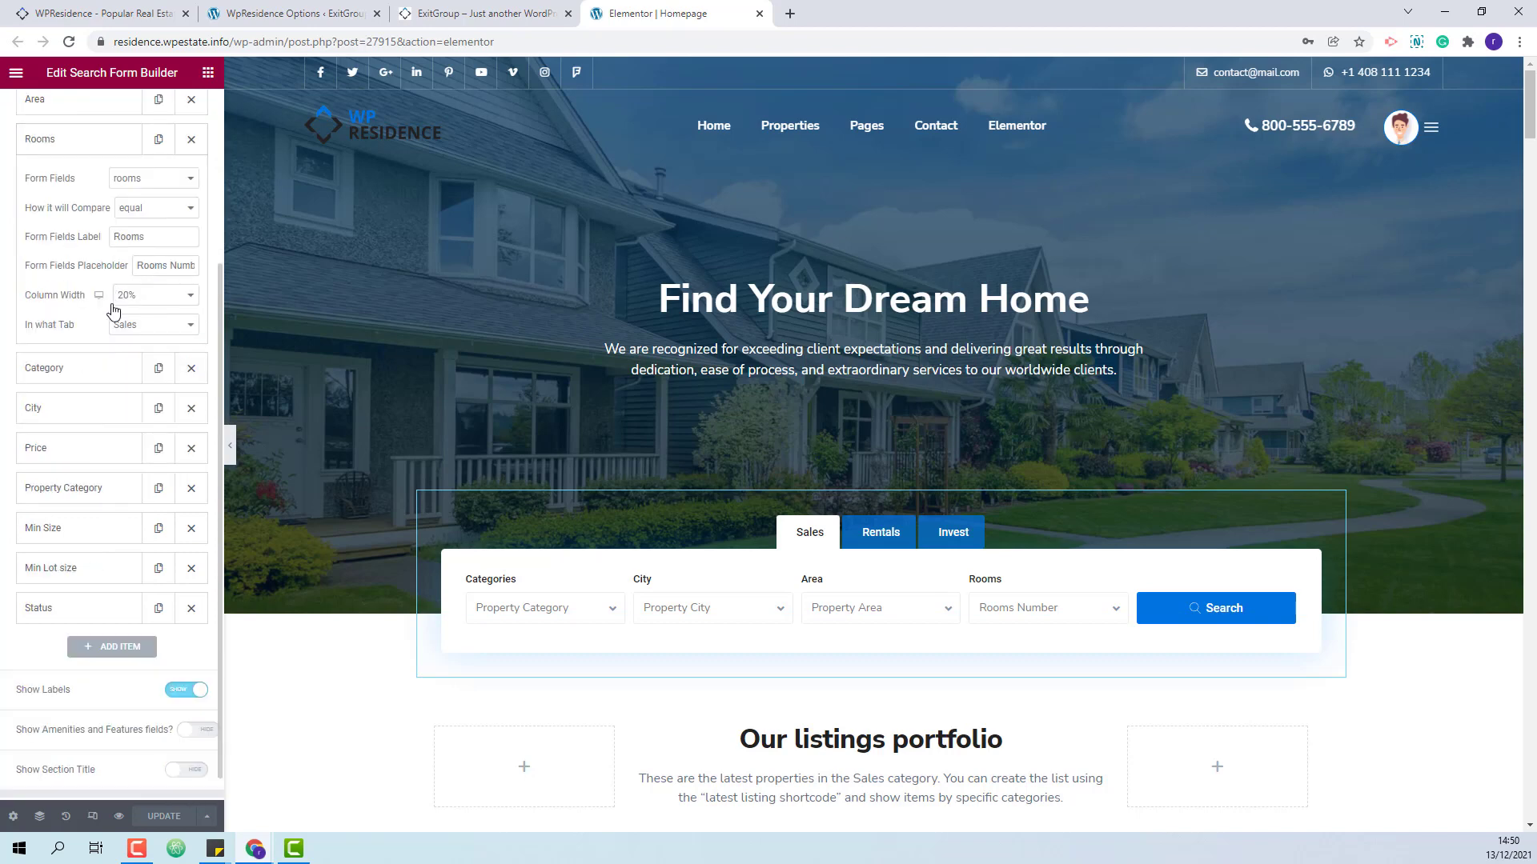
click(78, 380)
click(97, 413)
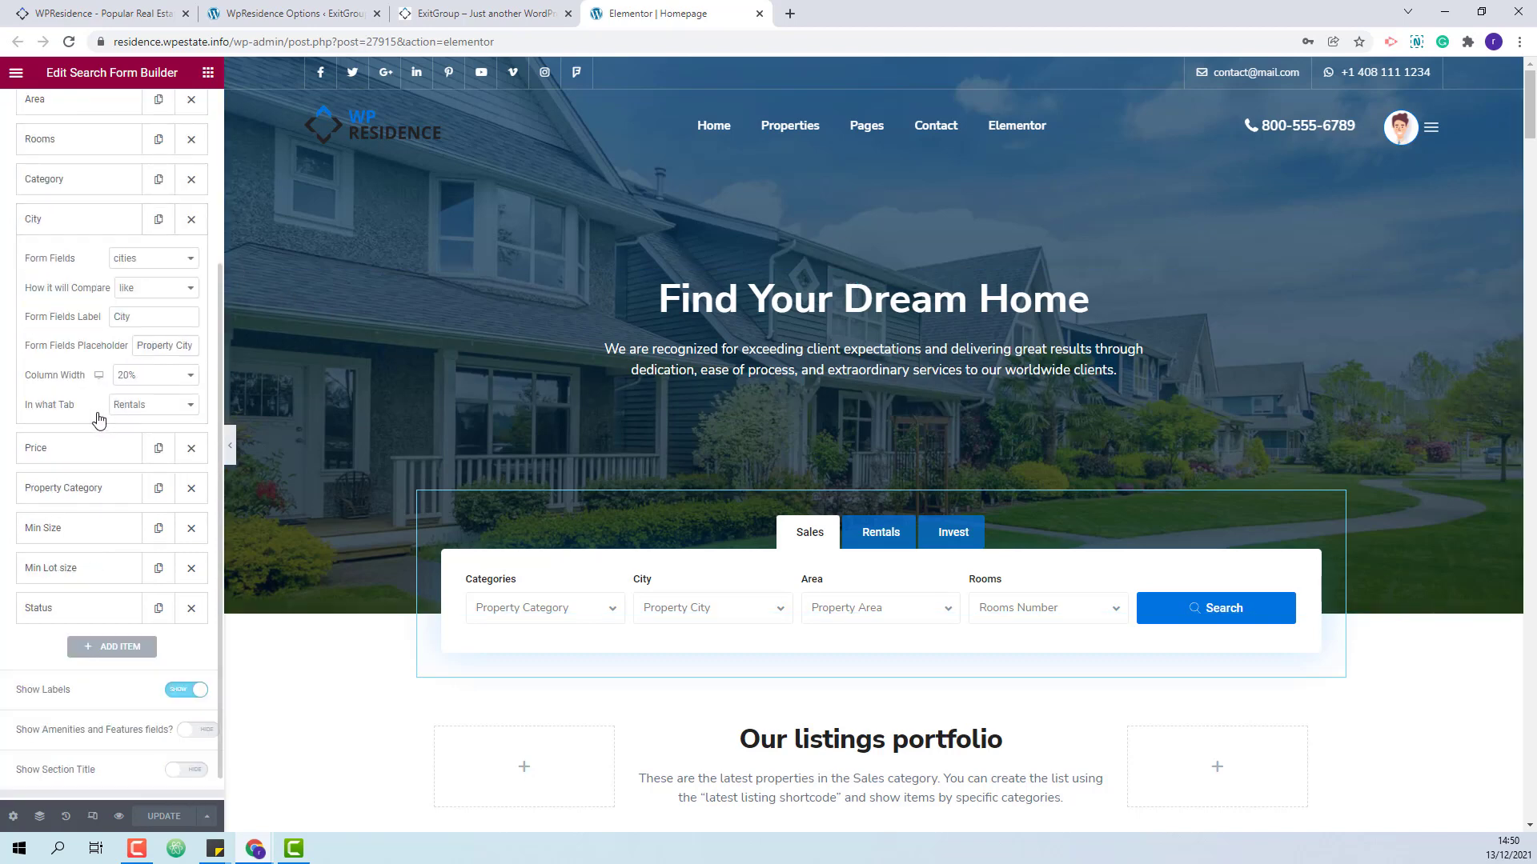
scroll(97, 415, down, 1)
click(96, 414)
scroll(95, 419, down, 2)
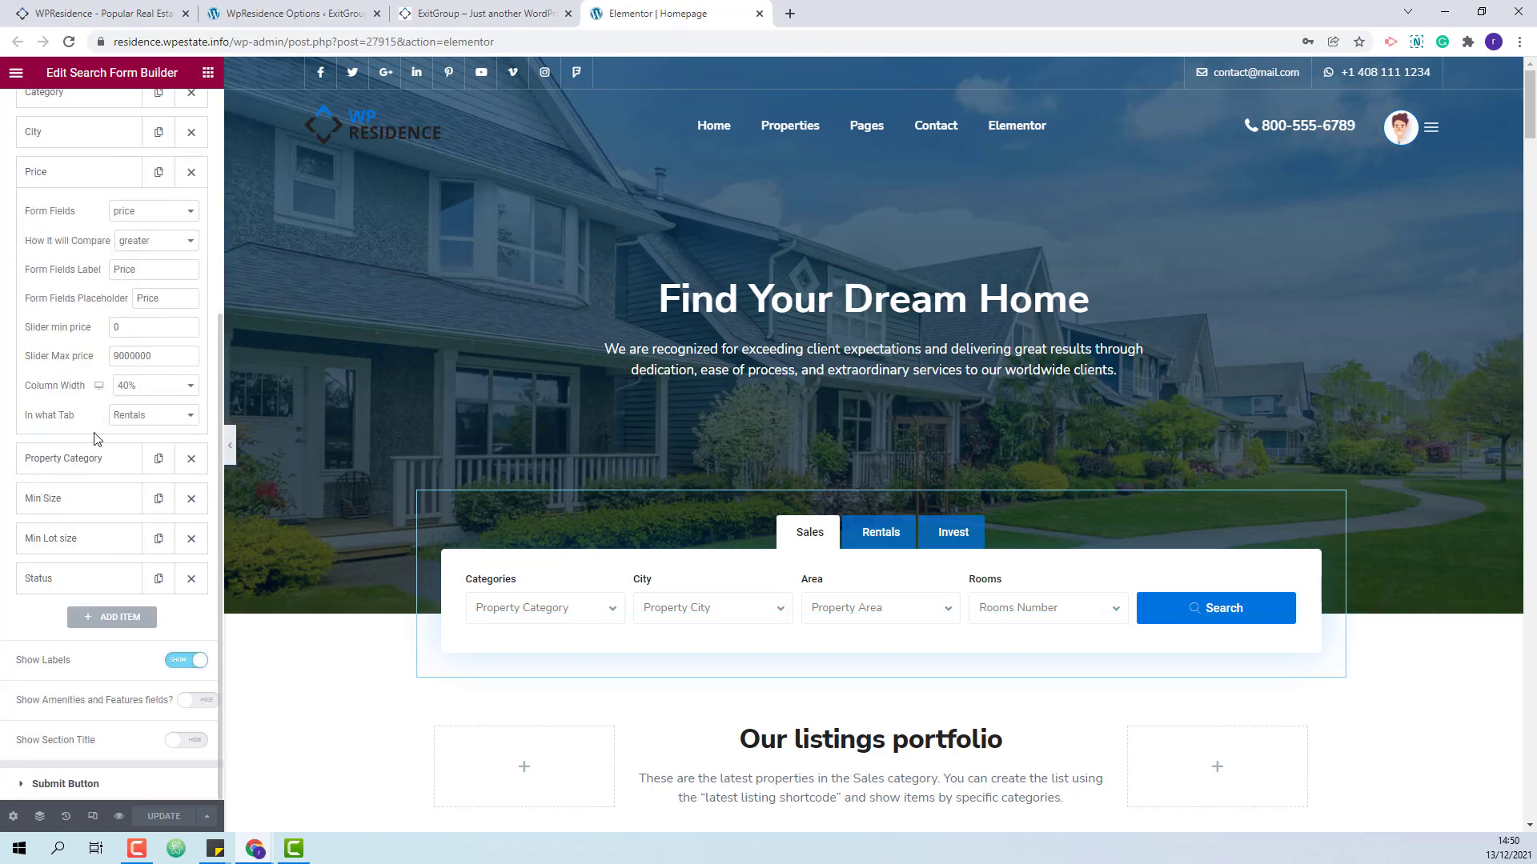
Place the Property Category and Min Size fields in the Invest tab.
click(93, 440)
click(131, 404)
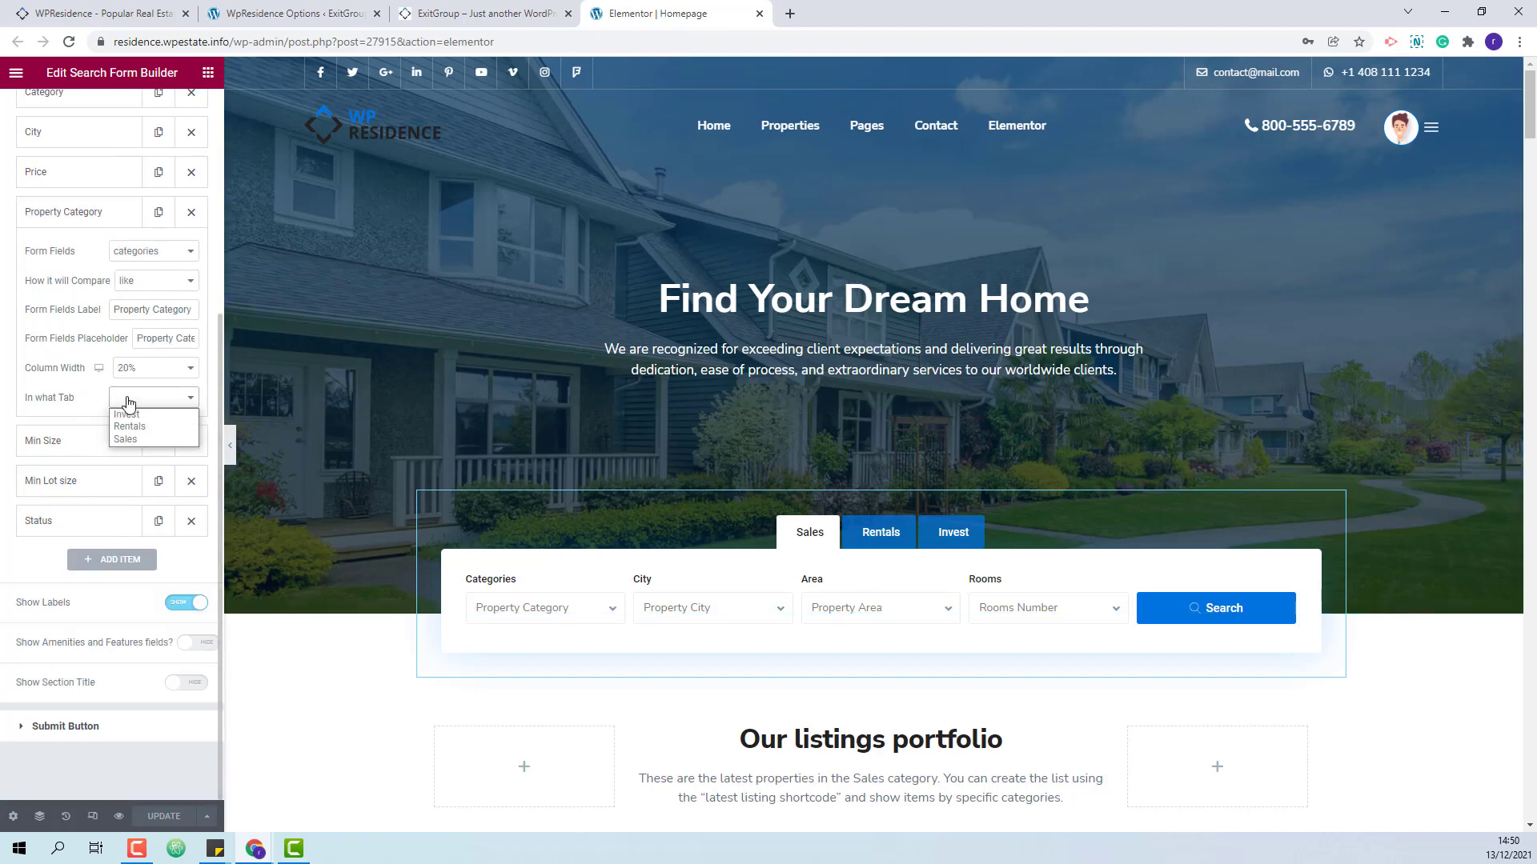
click(128, 438)
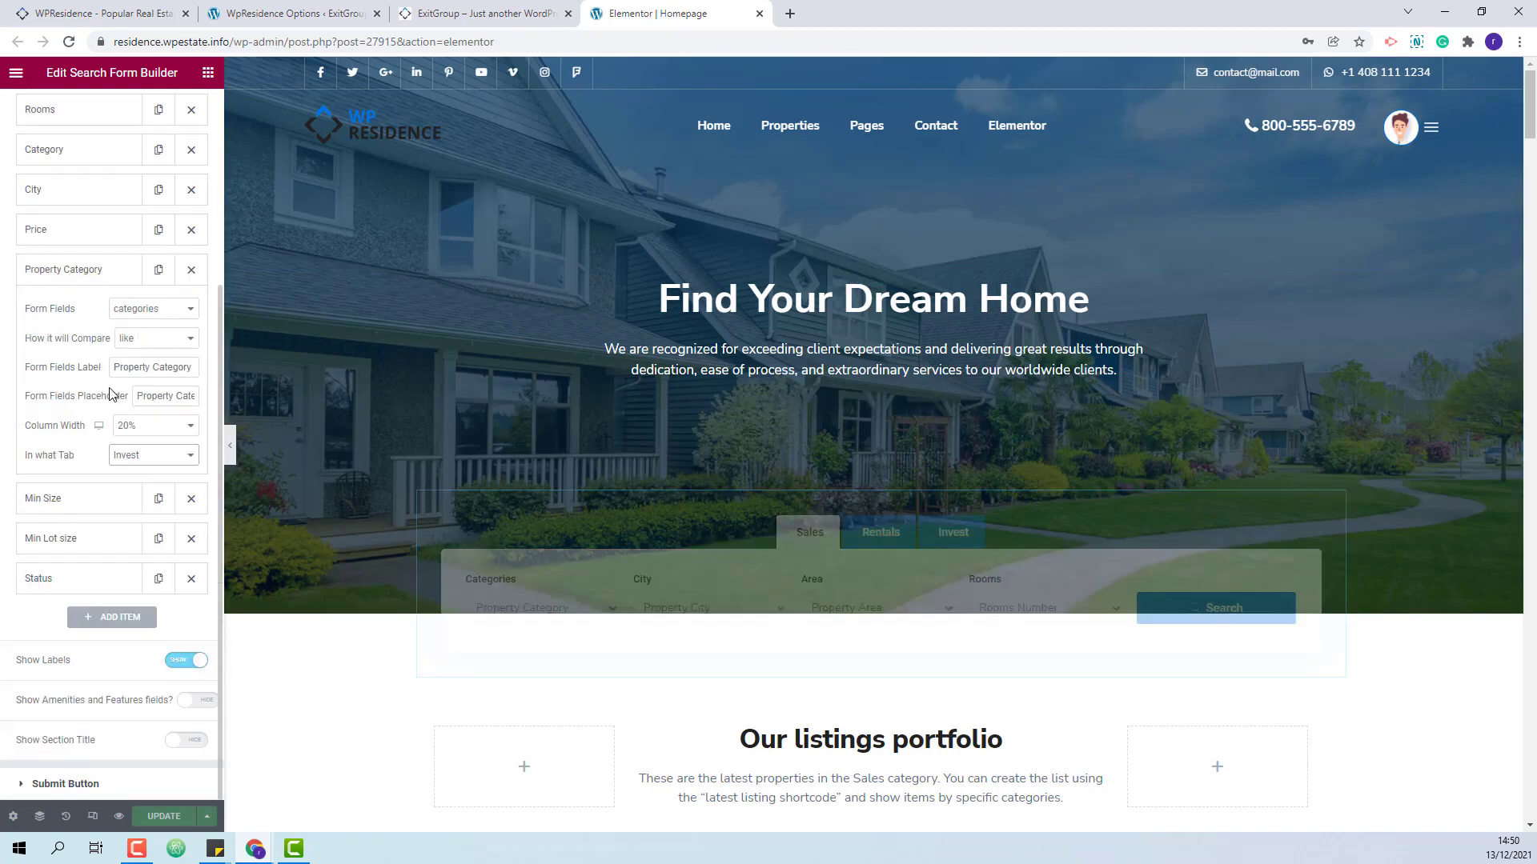
click(104, 503)
click(132, 496)
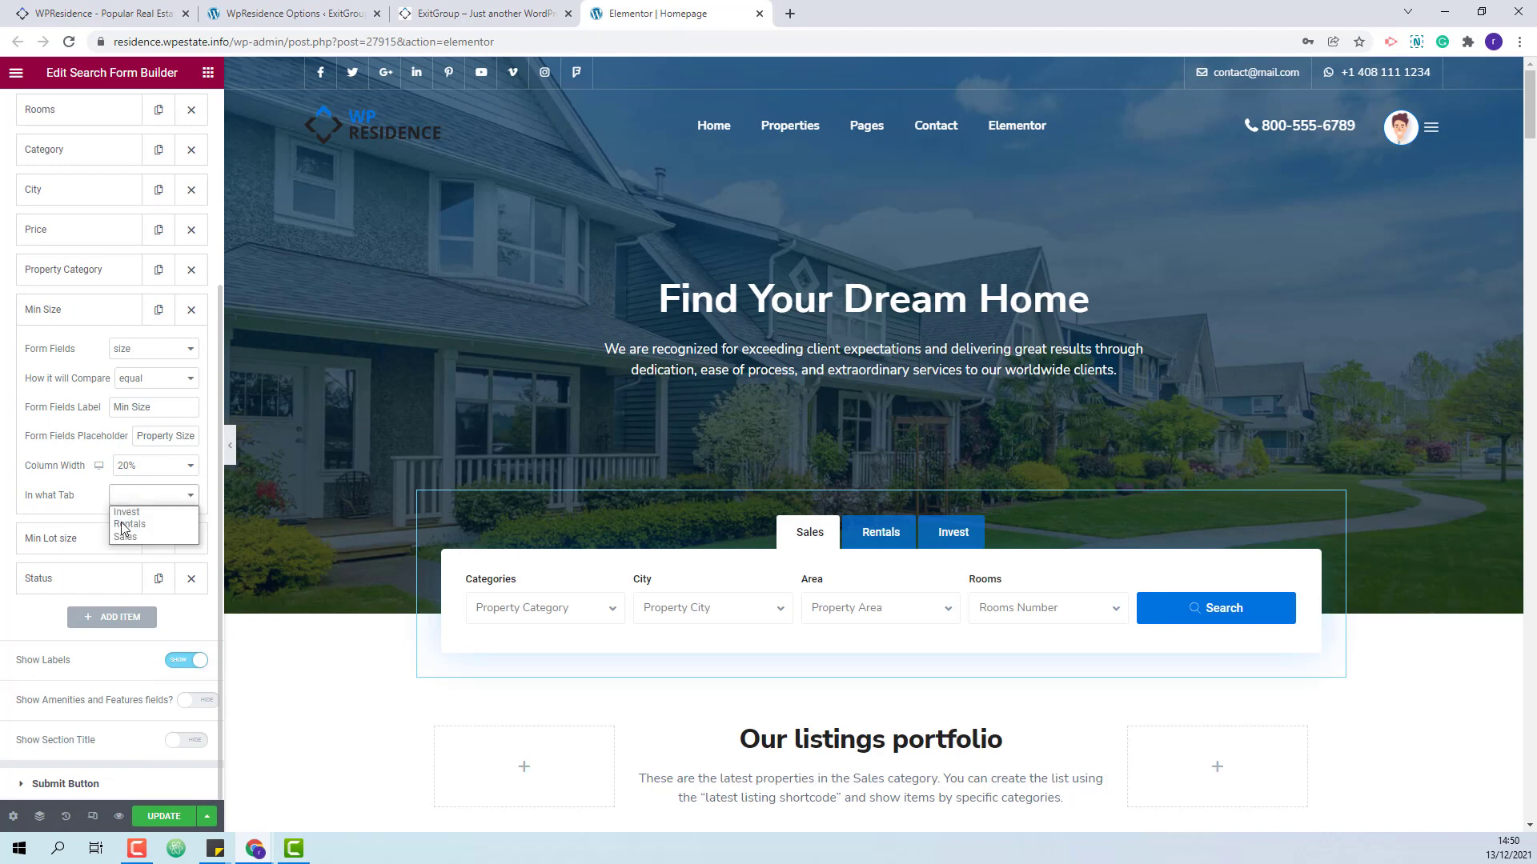
click(127, 529)
Place Min Lot size and Status in the Invest tab and update the page.
click(102, 549)
click(144, 537)
click(142, 552)
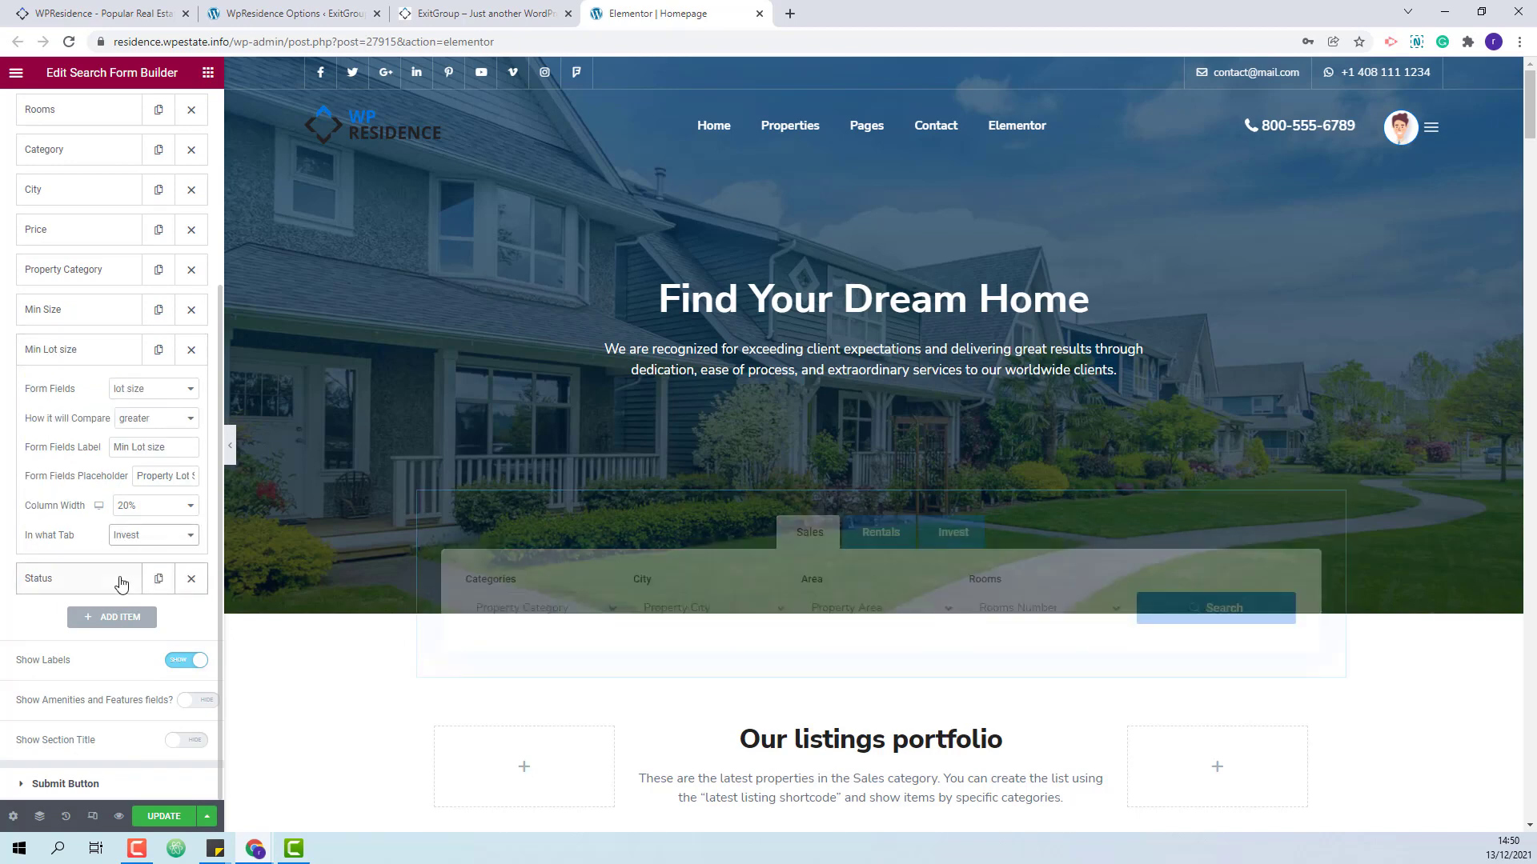
click(123, 579)
click(138, 577)
click(127, 592)
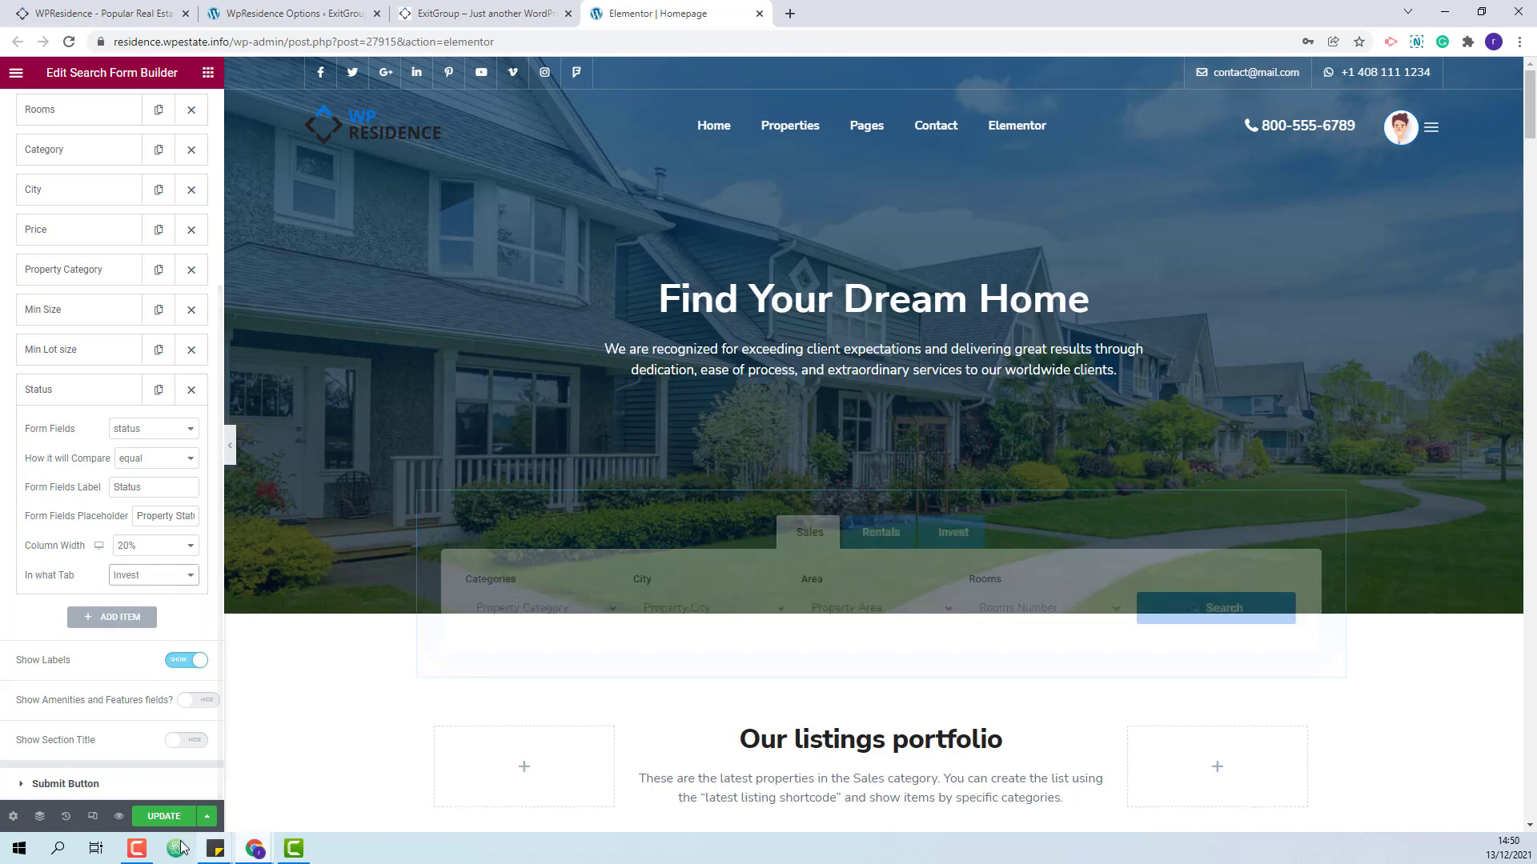
click(156, 822)
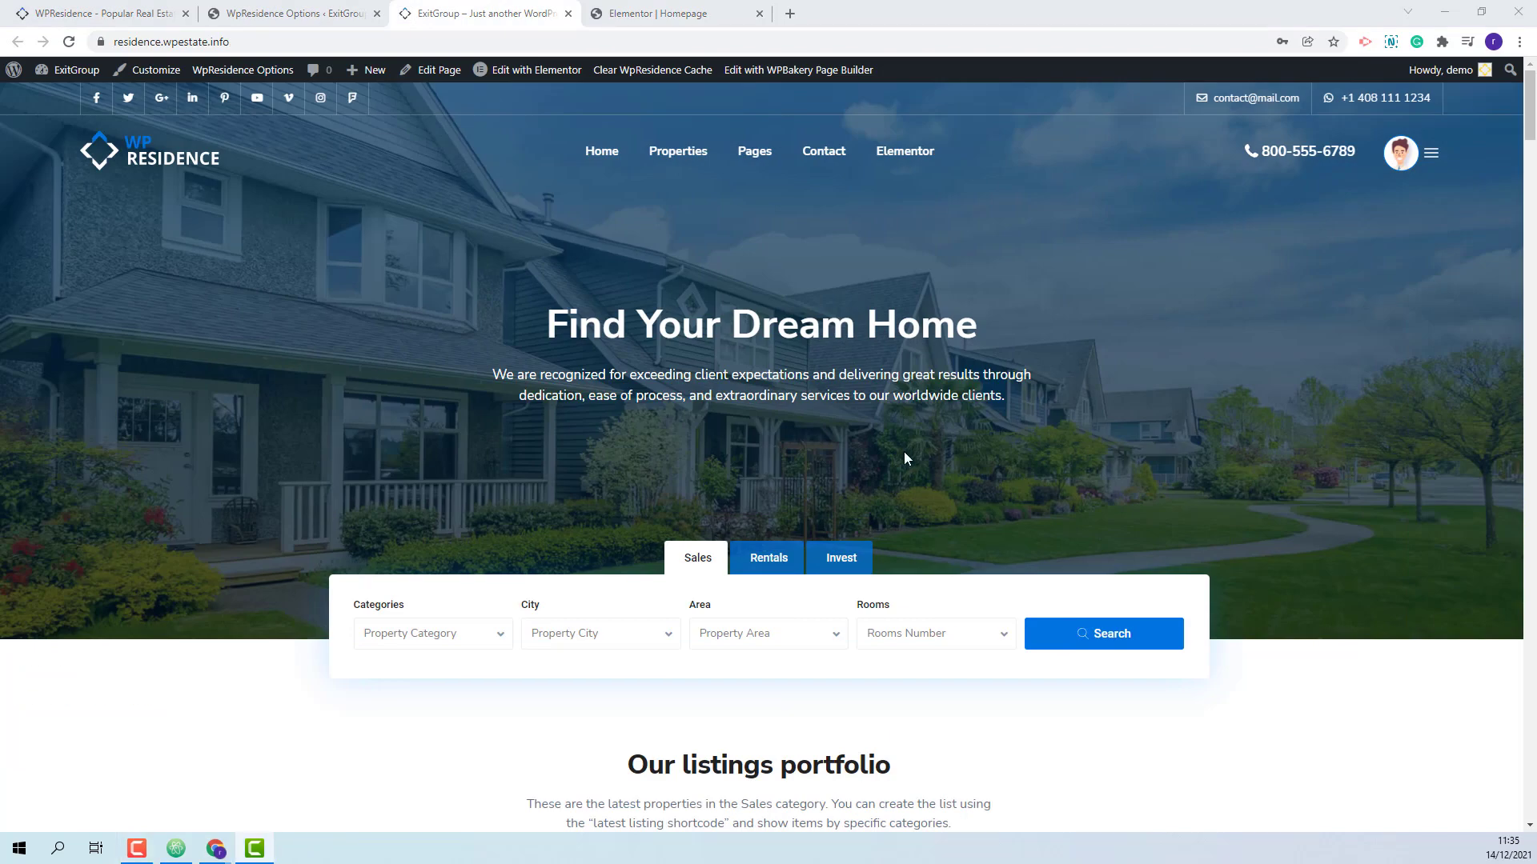
Preview the Rentals and Invest search tabs on the live homepage and scroll through its sections.
scroll(723, 459, down, 2)
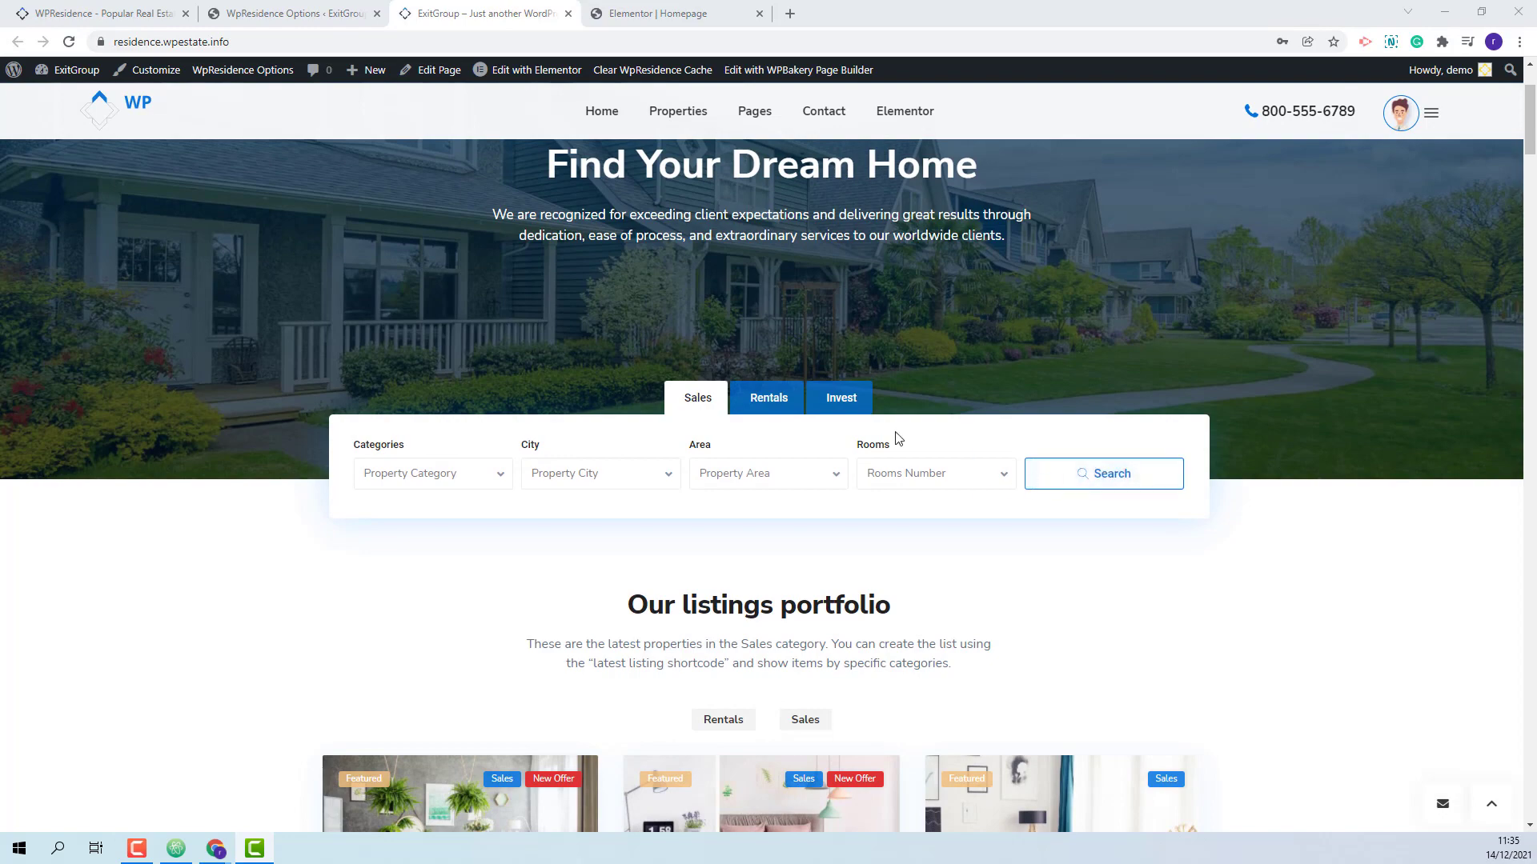
click(765, 400)
click(837, 407)
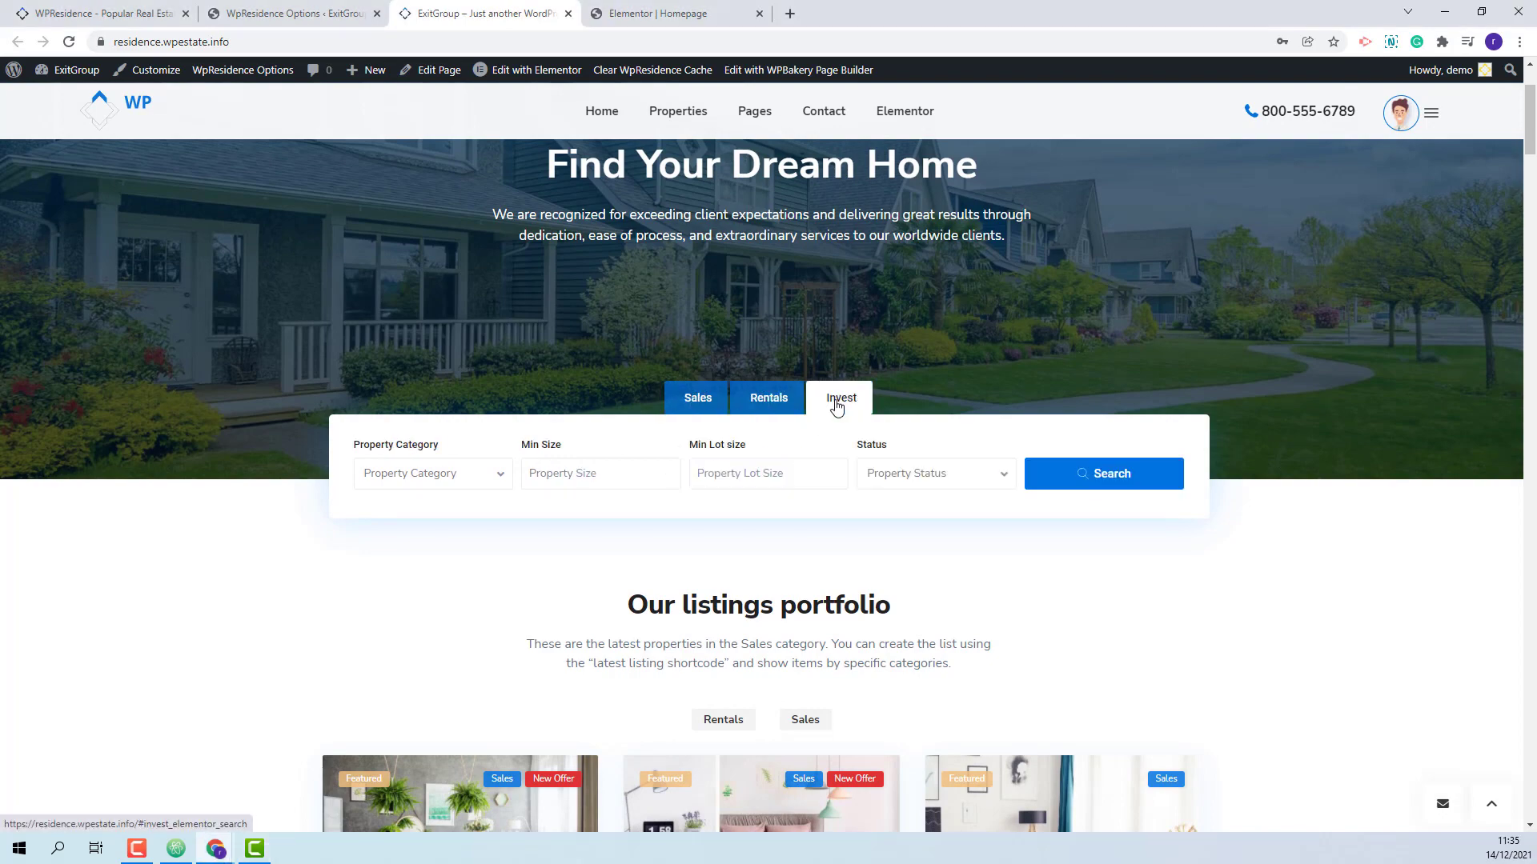
scroll(837, 407, down, 12)
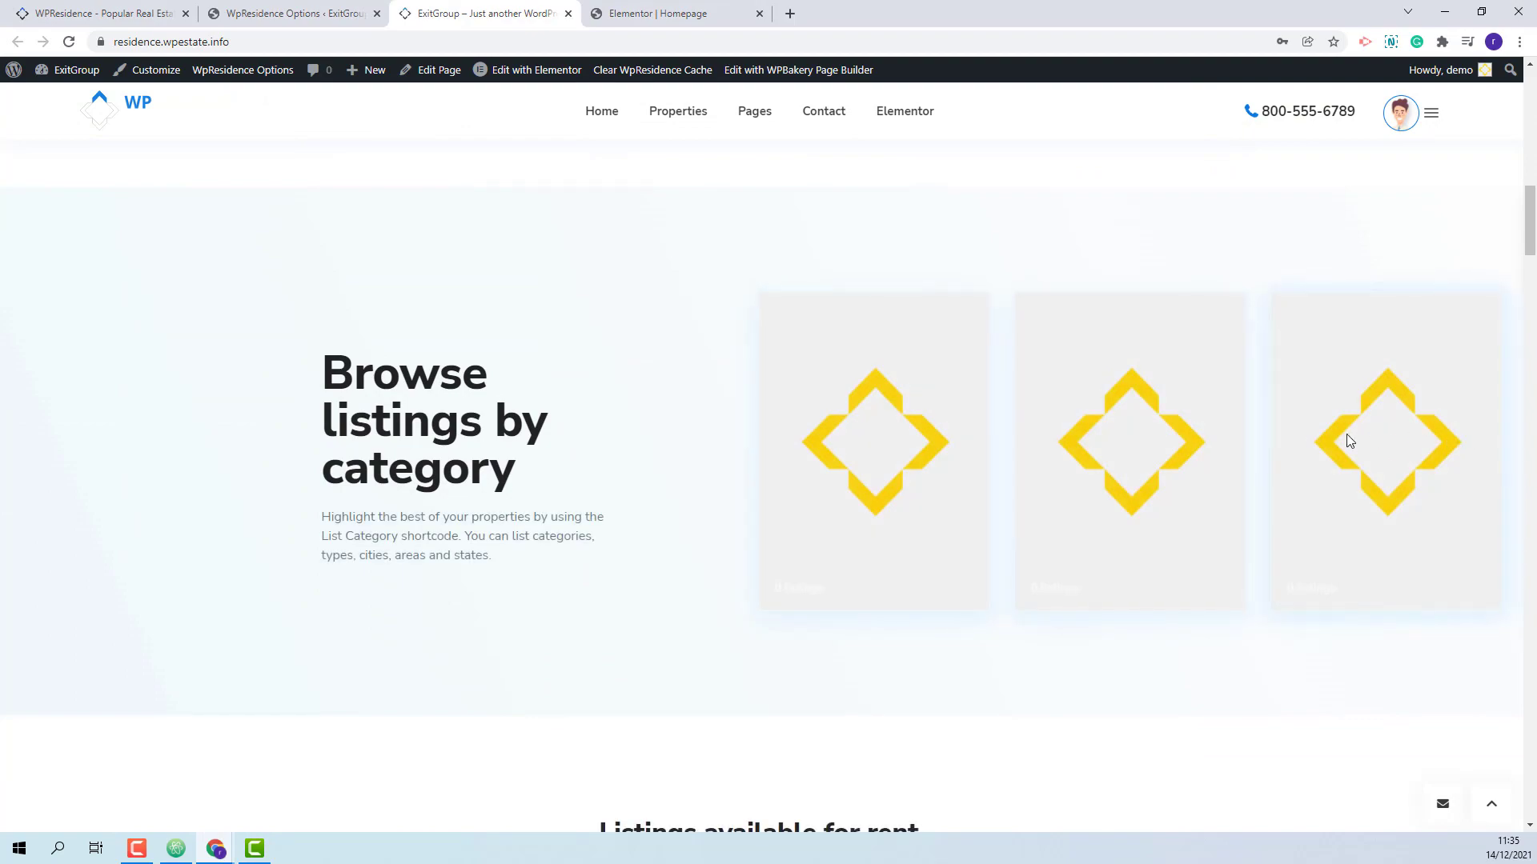
scroll(647, 431, down, 15)
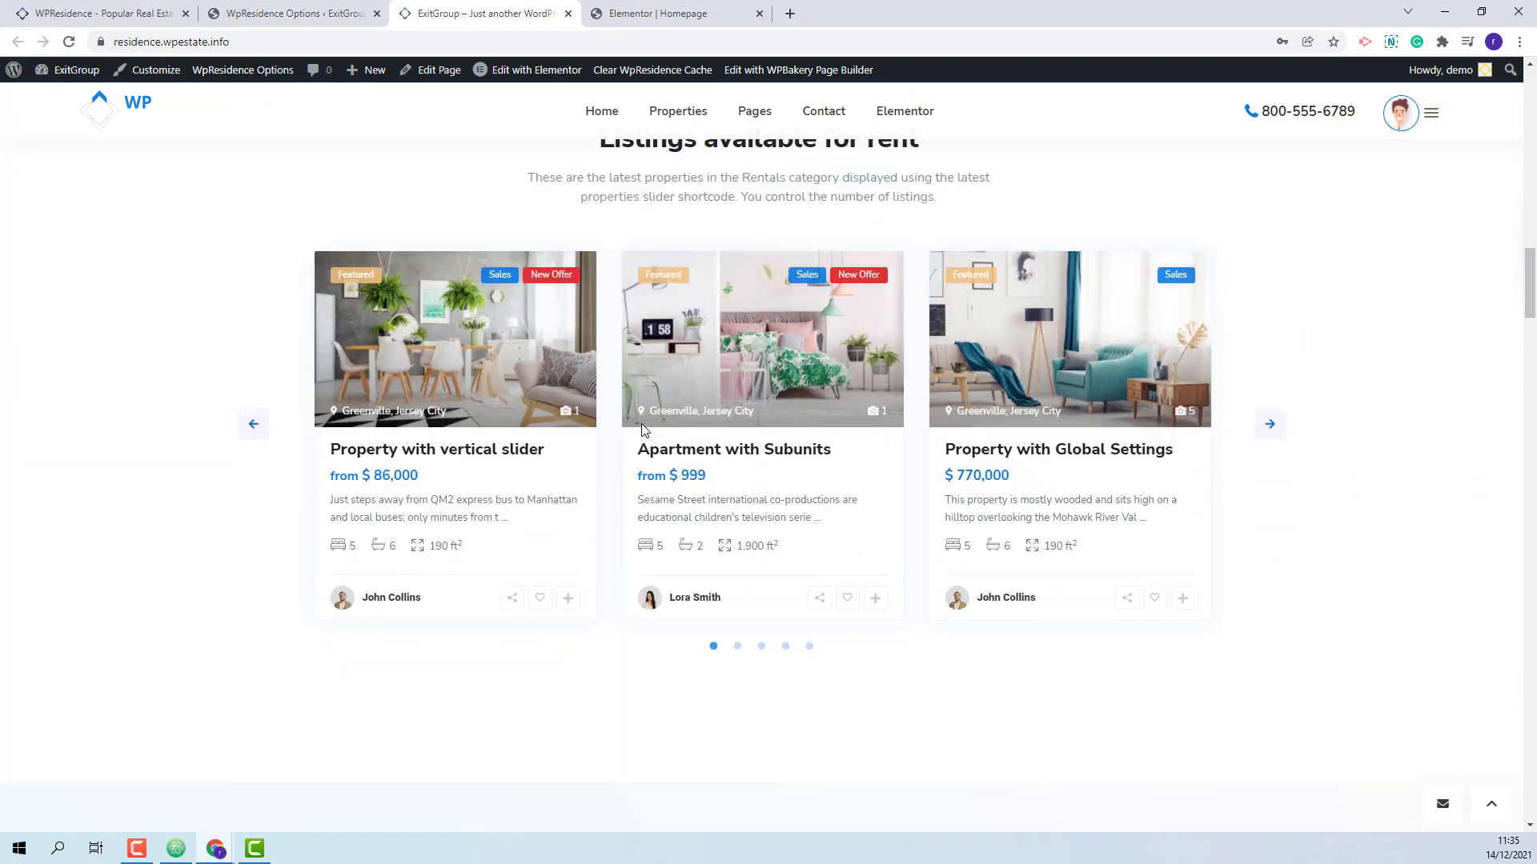
scroll(645, 431, down, 15)
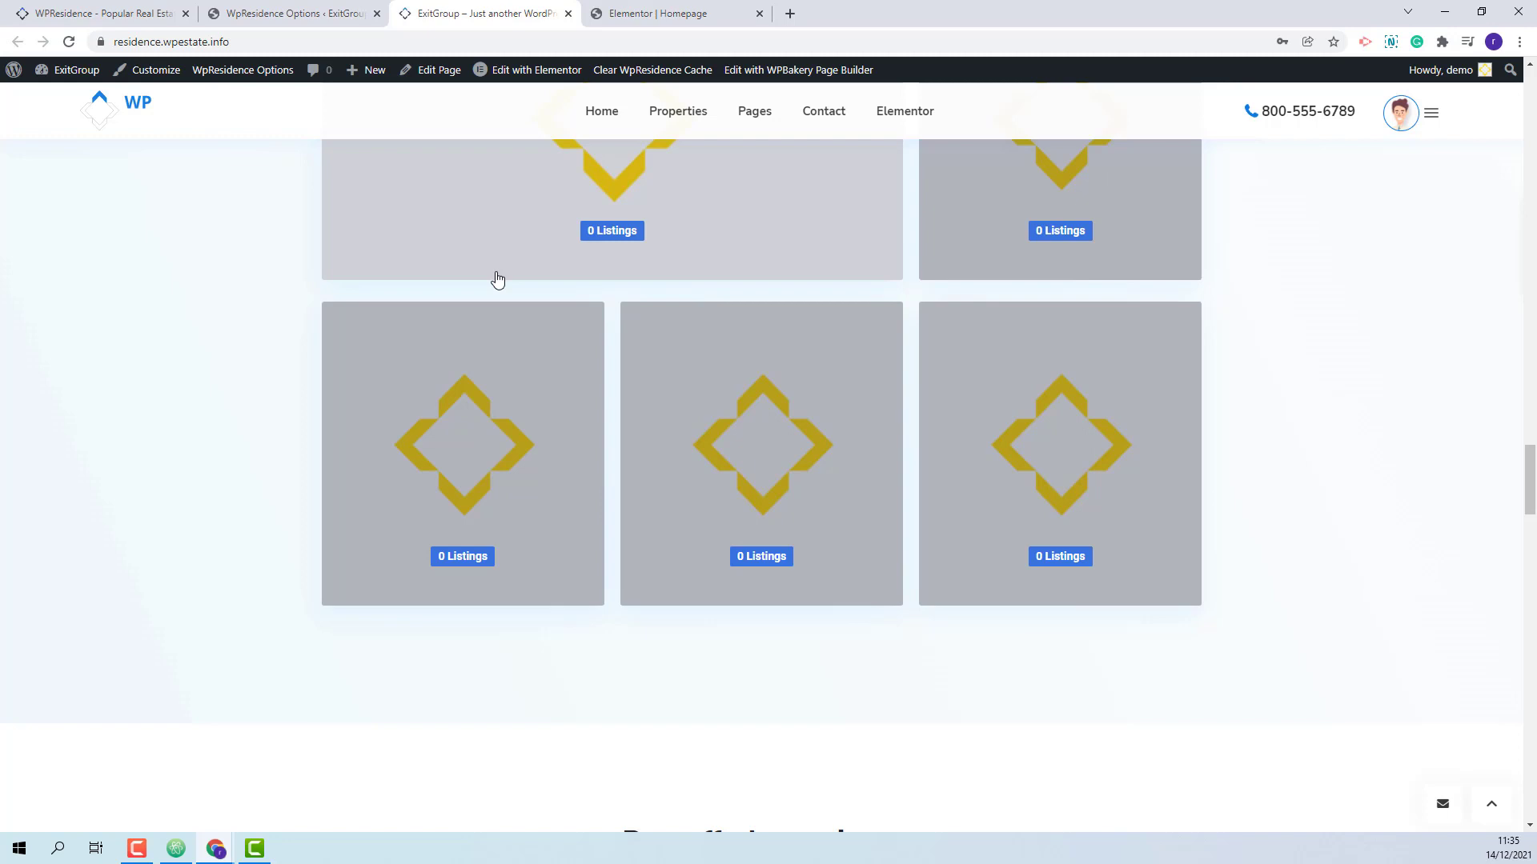
scroll(498, 279, up, 4)
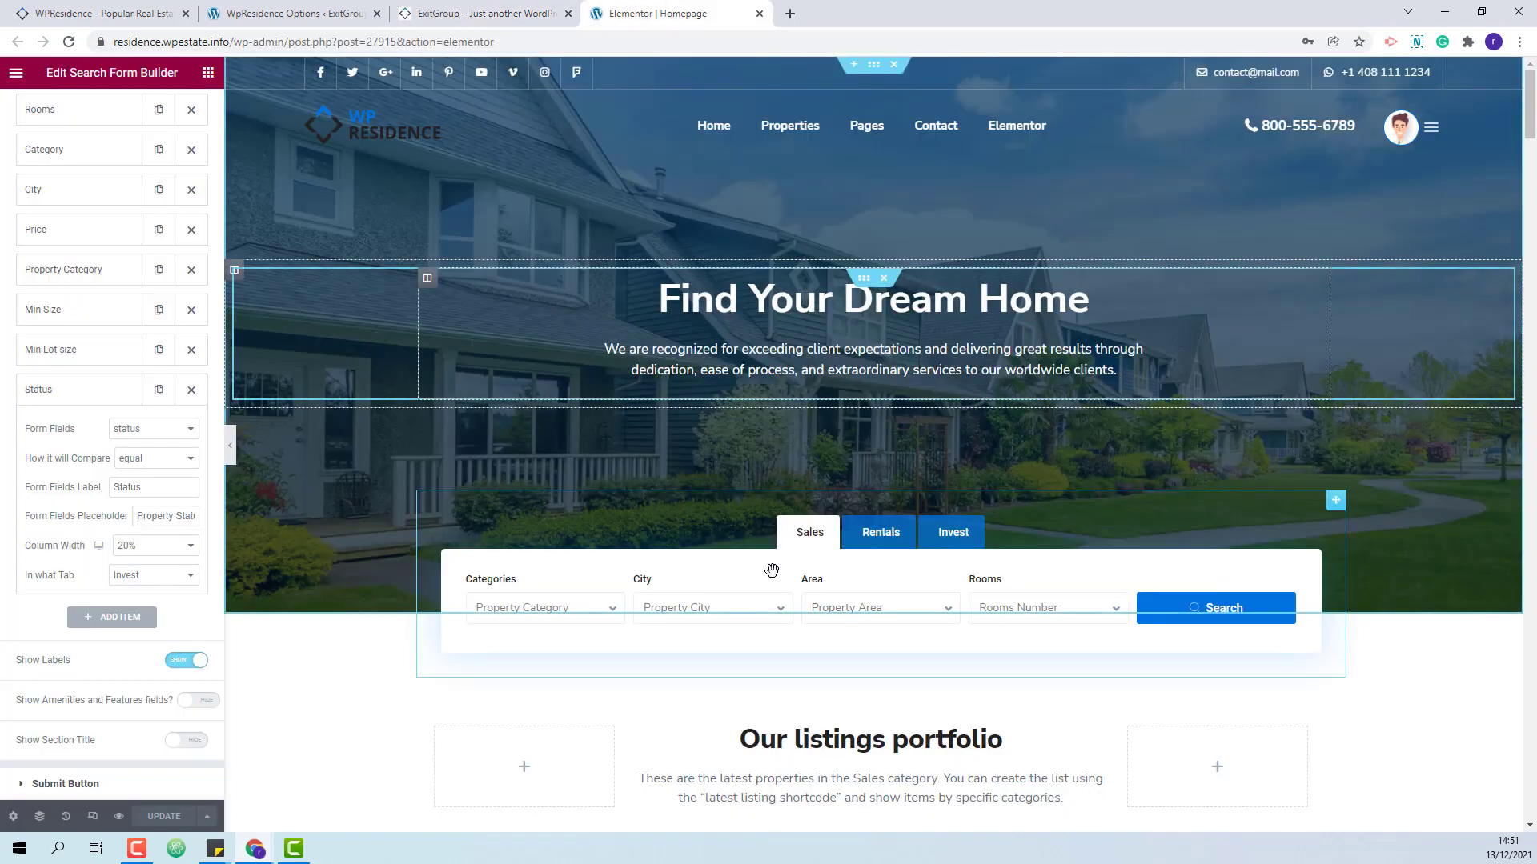
Replace Villas with Duplexes in the shown property categories.
scroll(1528, 529, down, 2)
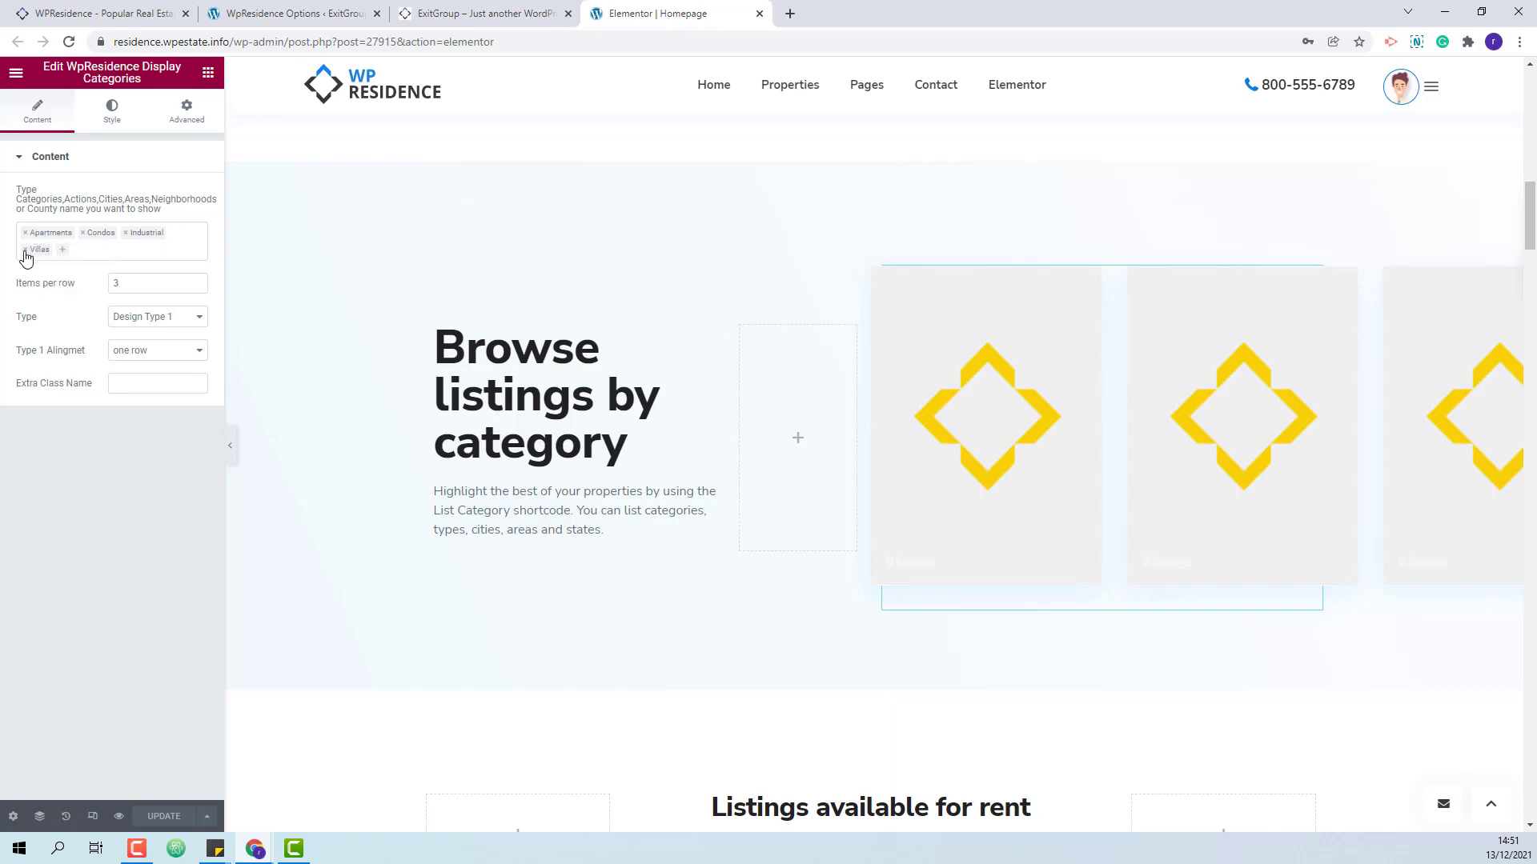
click(25, 249)
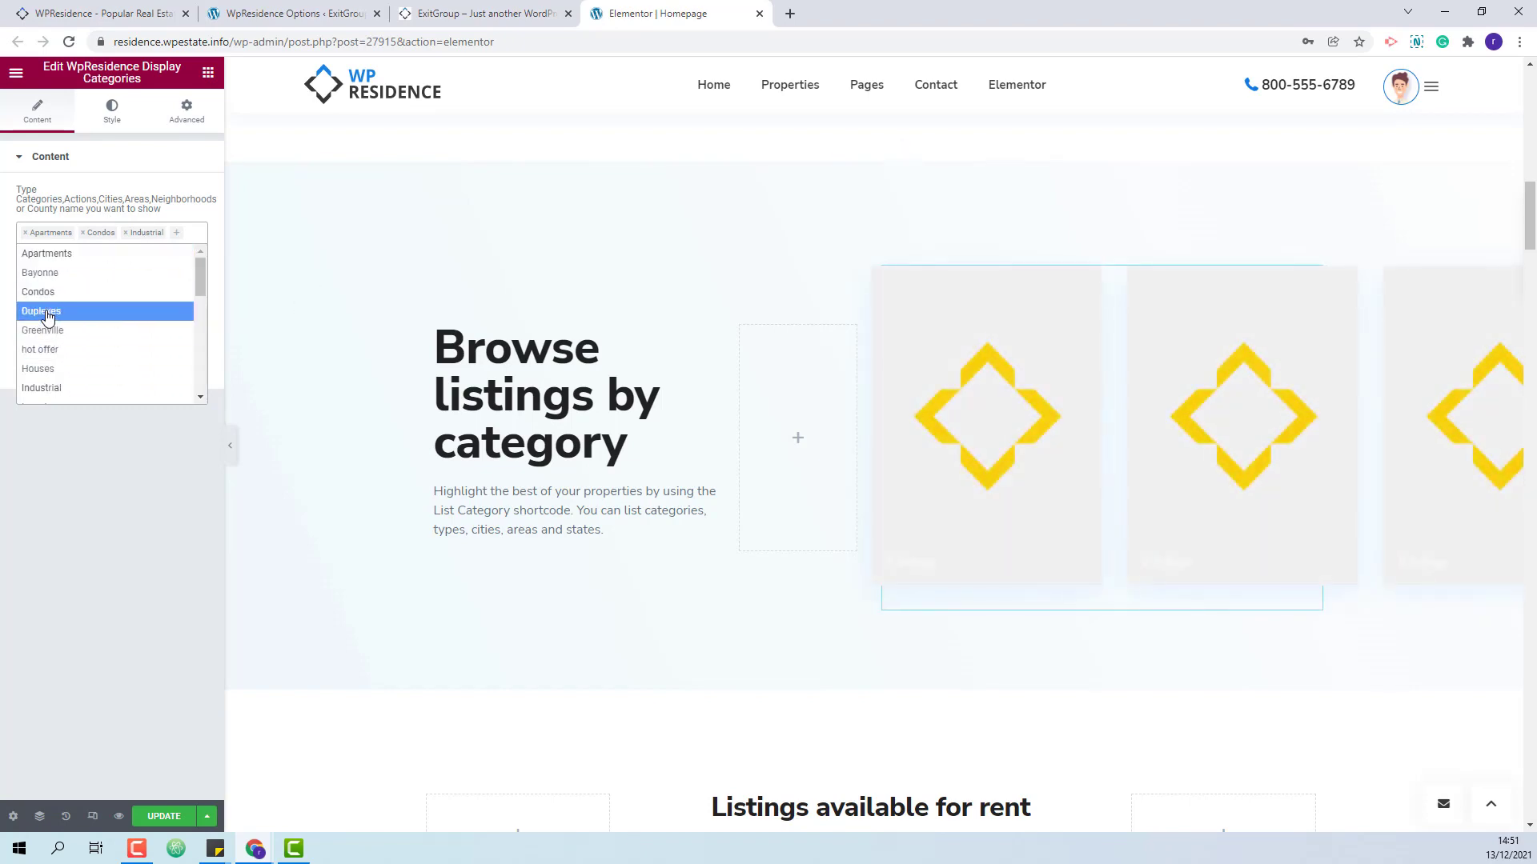
click(48, 311)
scroll(964, 429, down, 15)
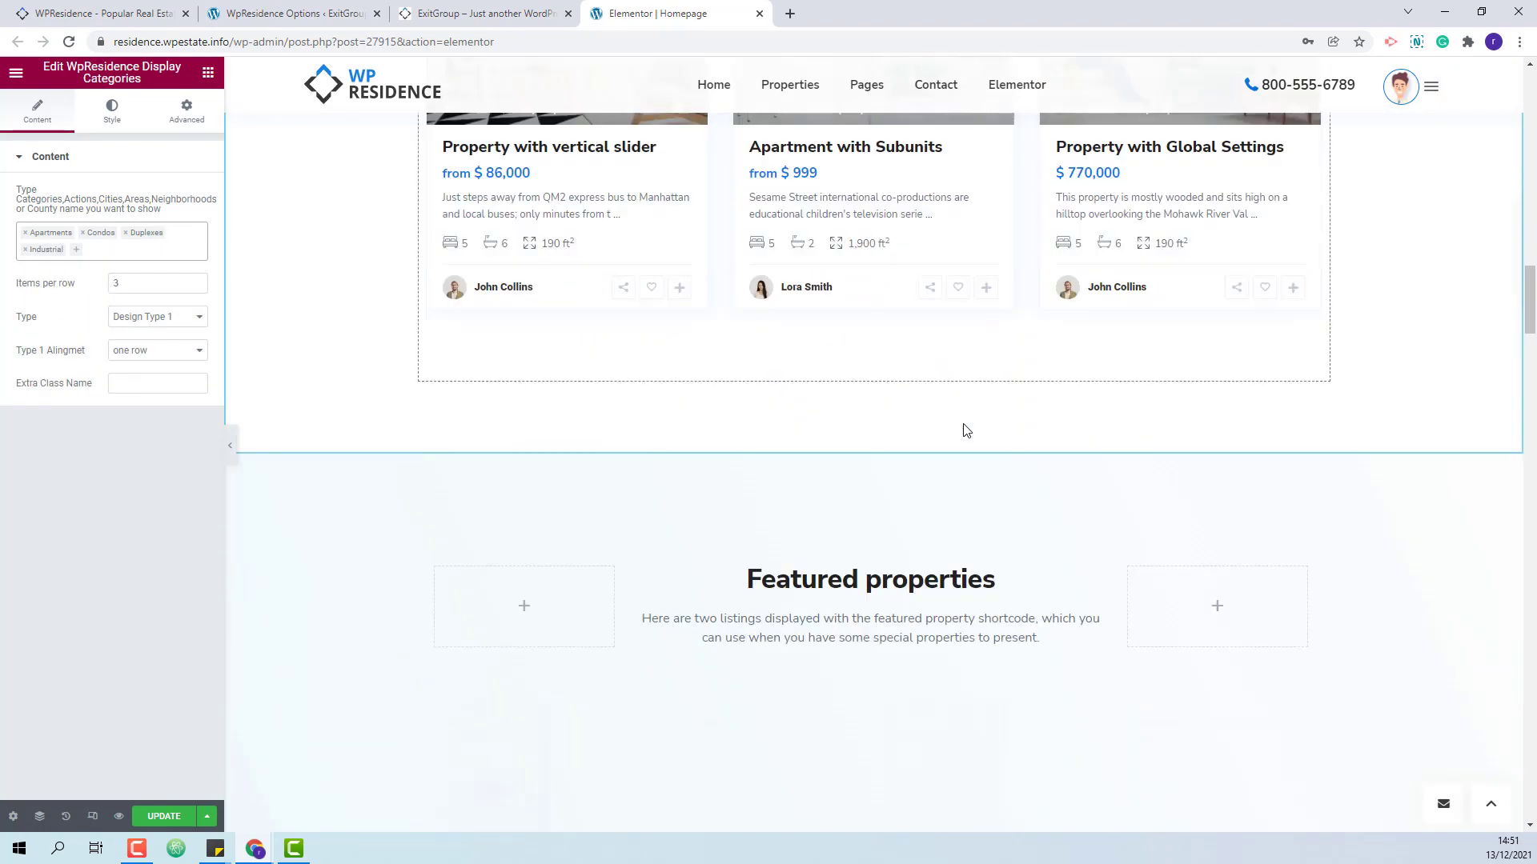
scroll(963, 429, down, 10)
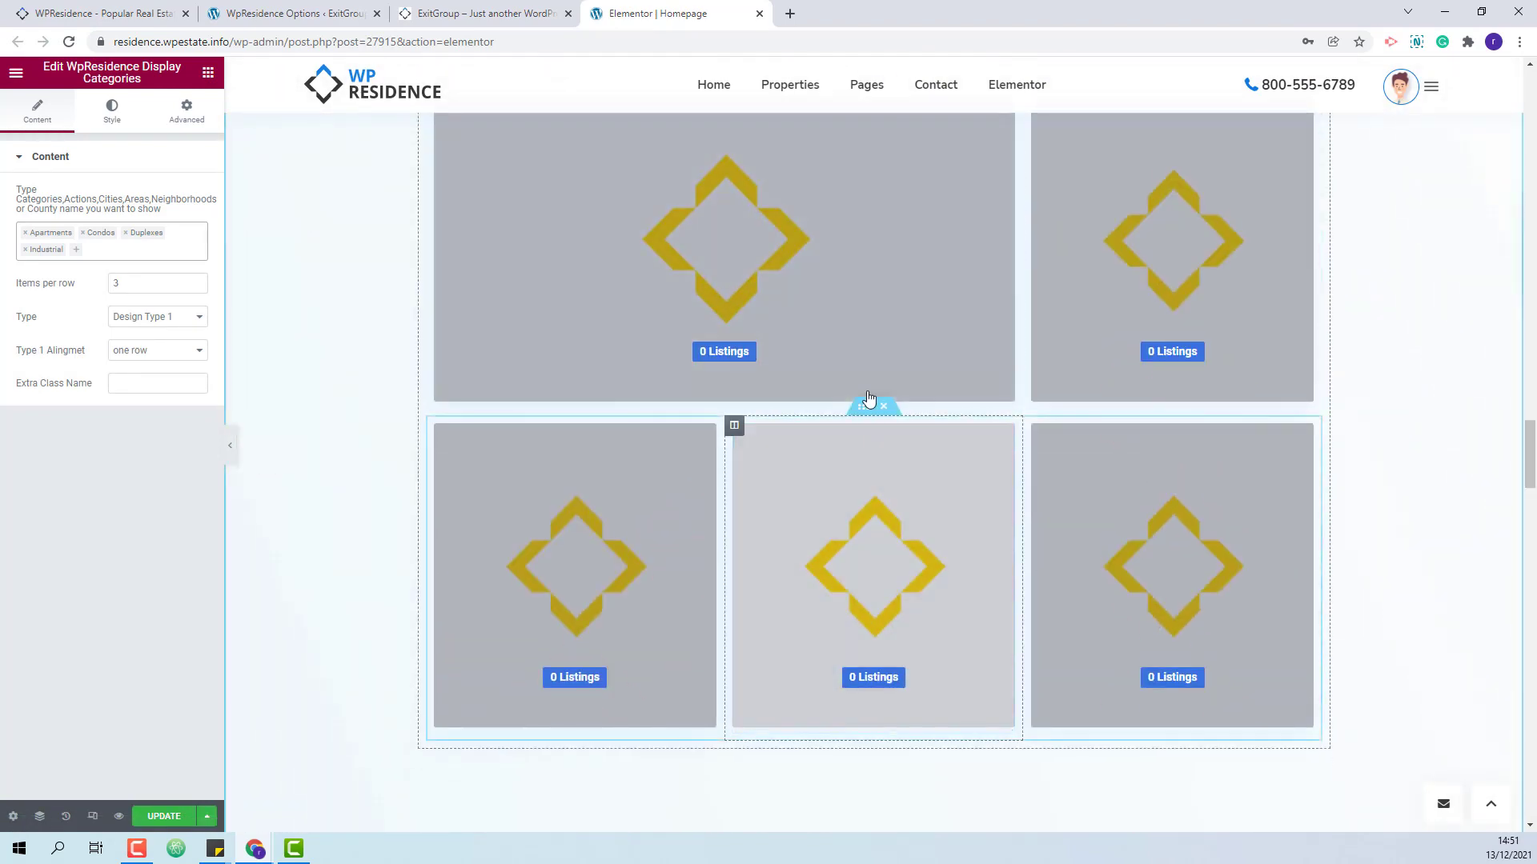
Set the large area card to Greenville and the top-left card to Industrial.
click(864, 366)
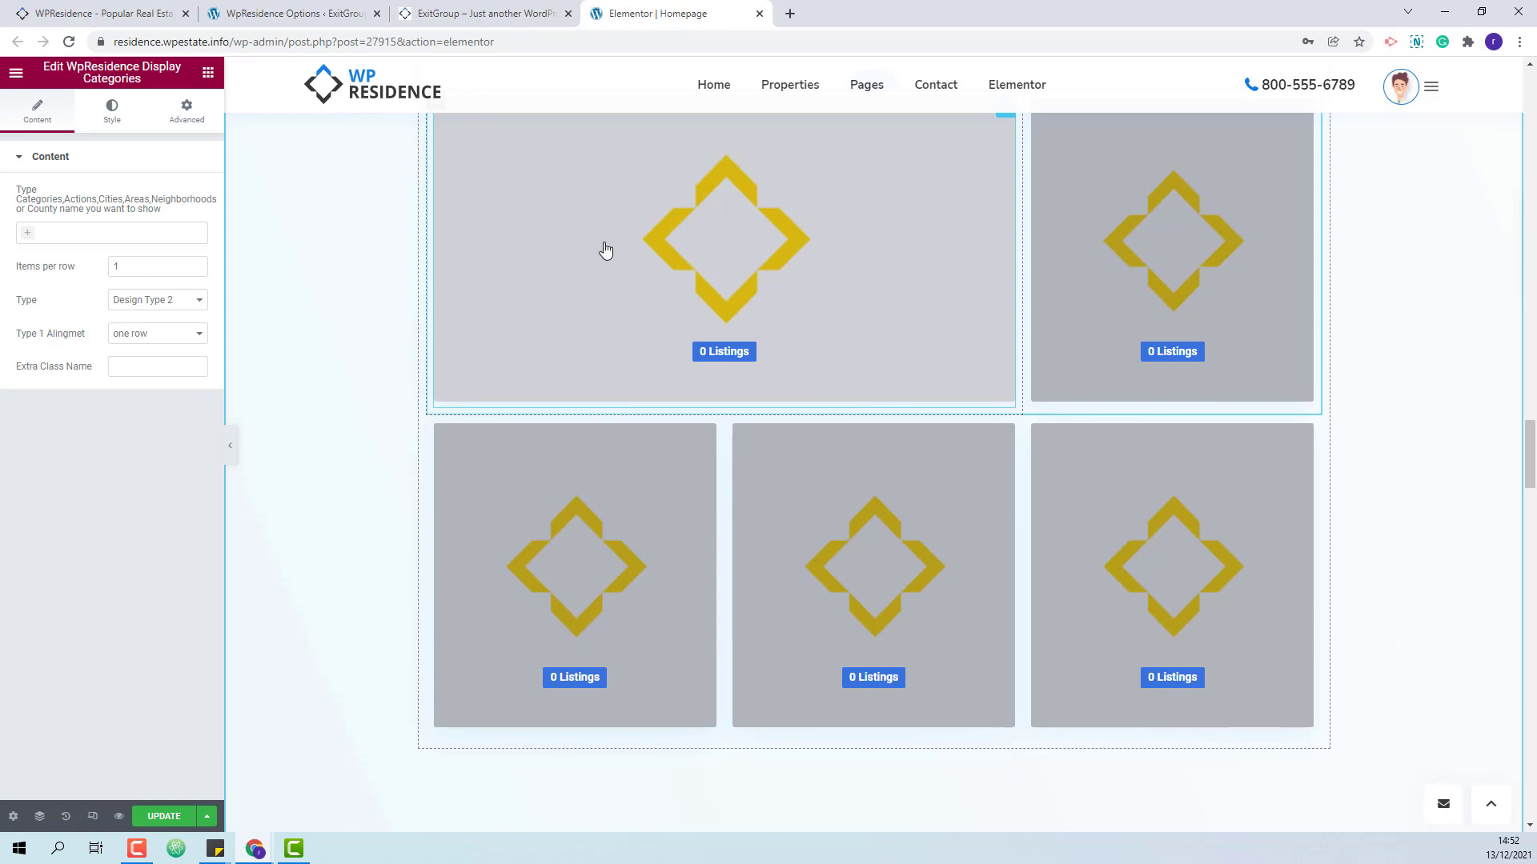
click(28, 234)
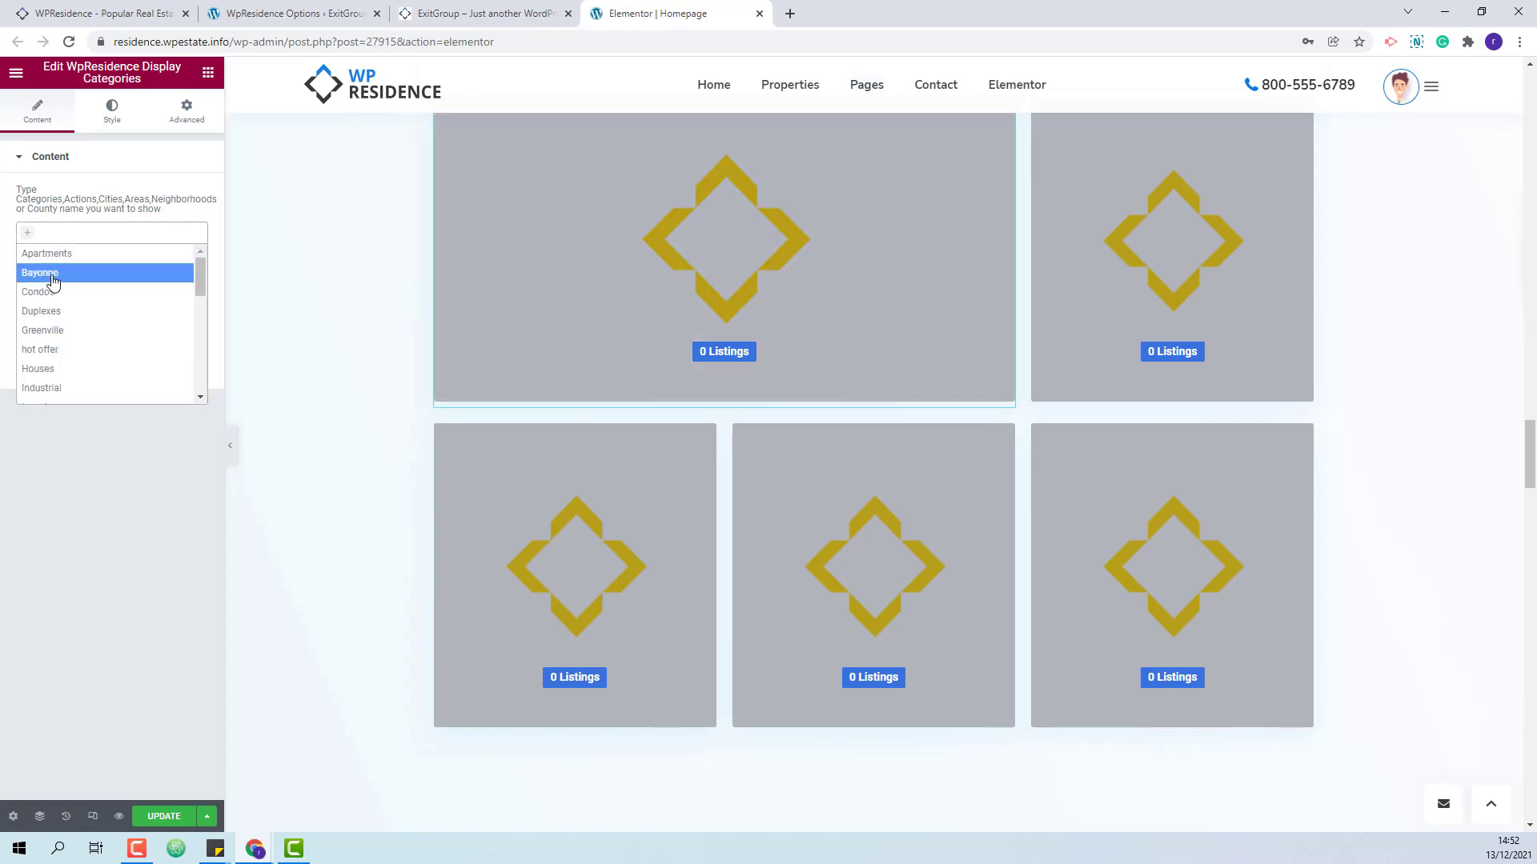
click(48, 273)
key(F10)
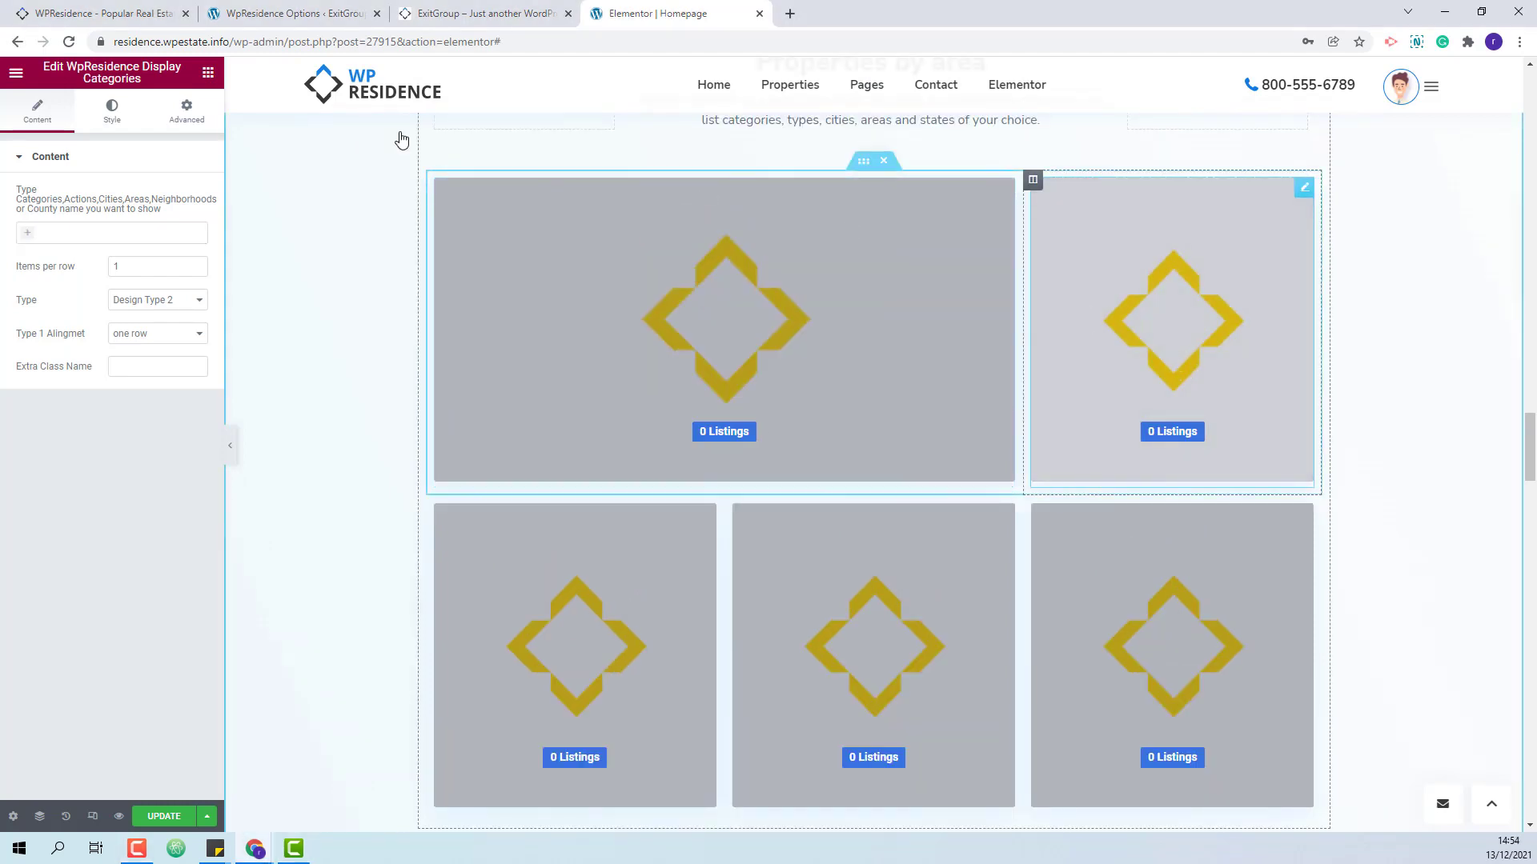
click(27, 233)
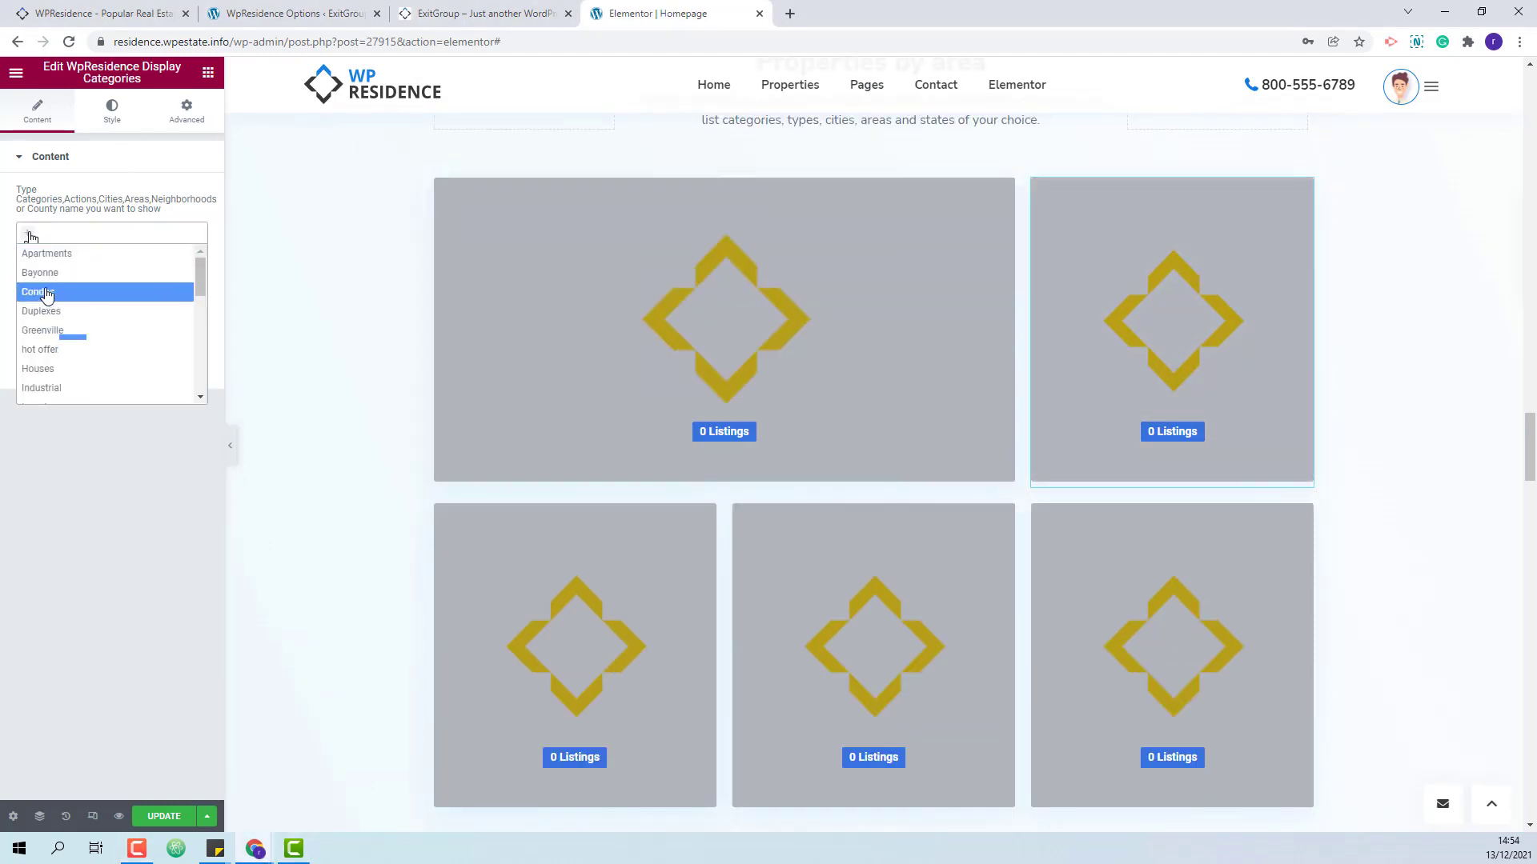
click(481, 676)
click(26, 234)
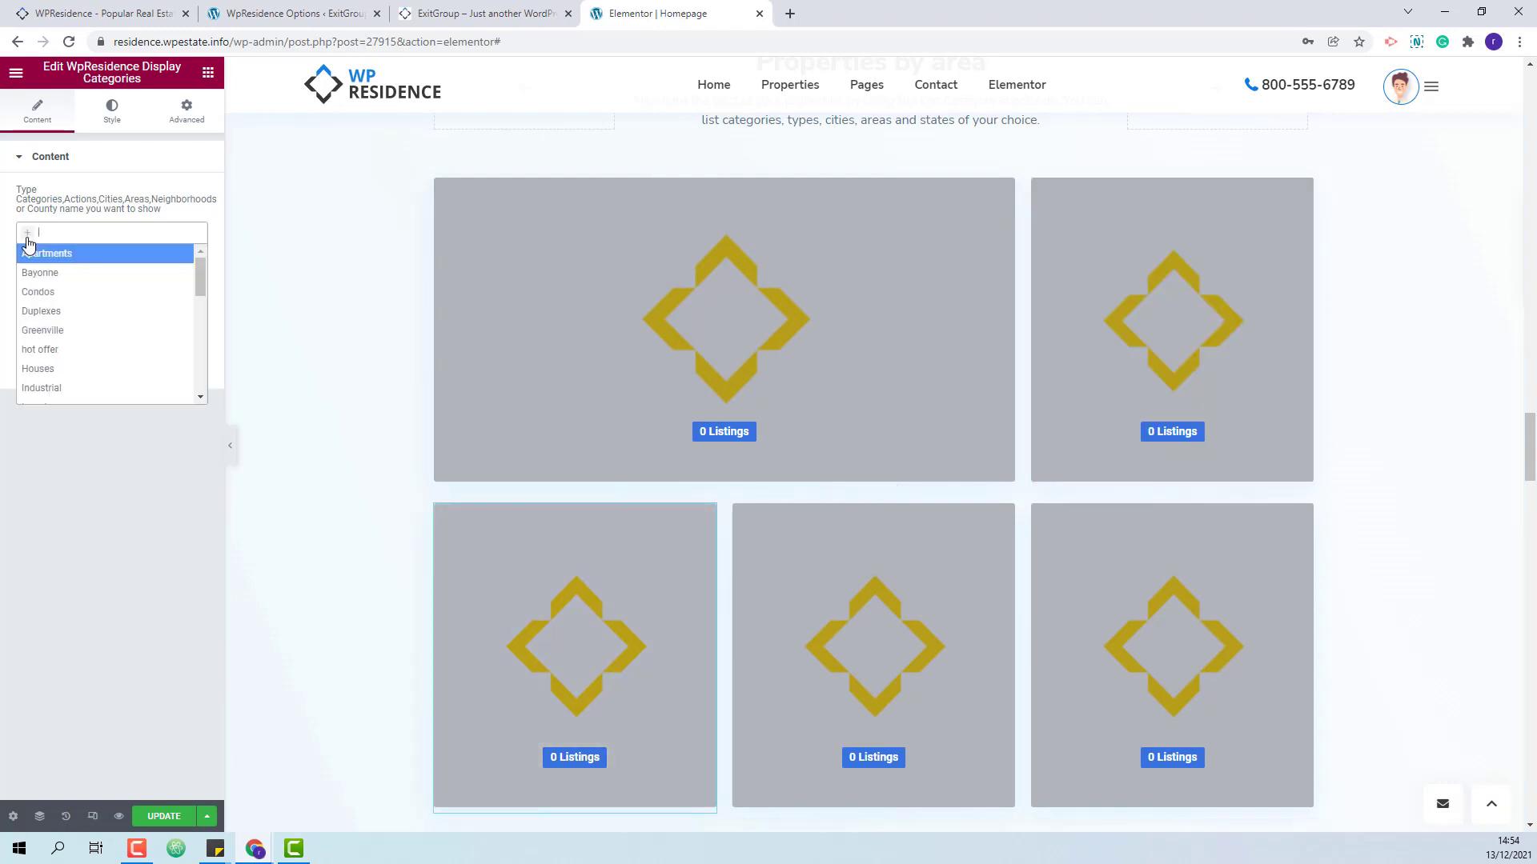
click(760, 695)
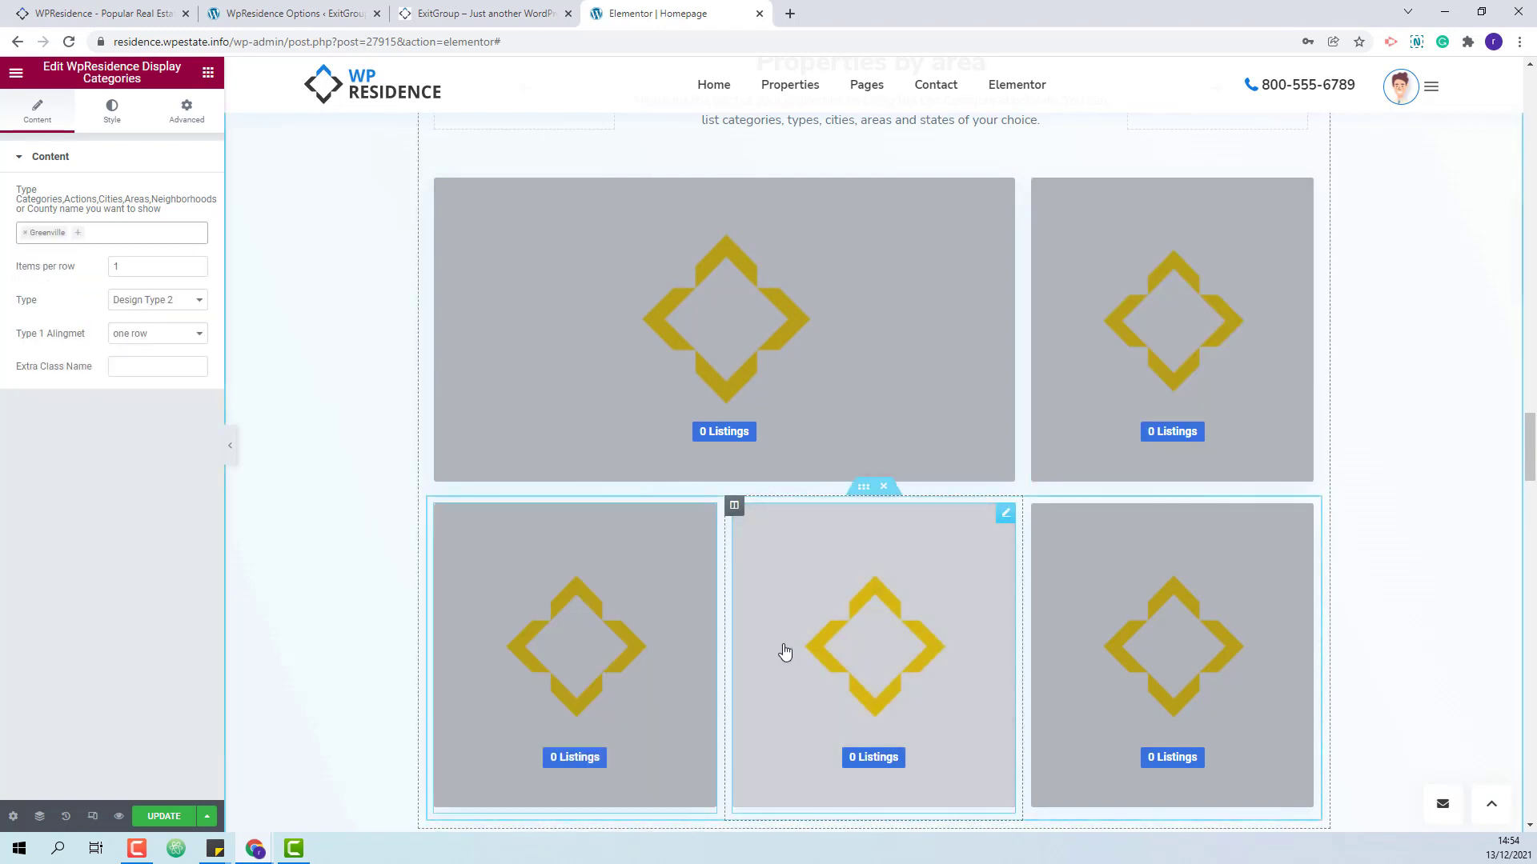
click(27, 239)
click(48, 384)
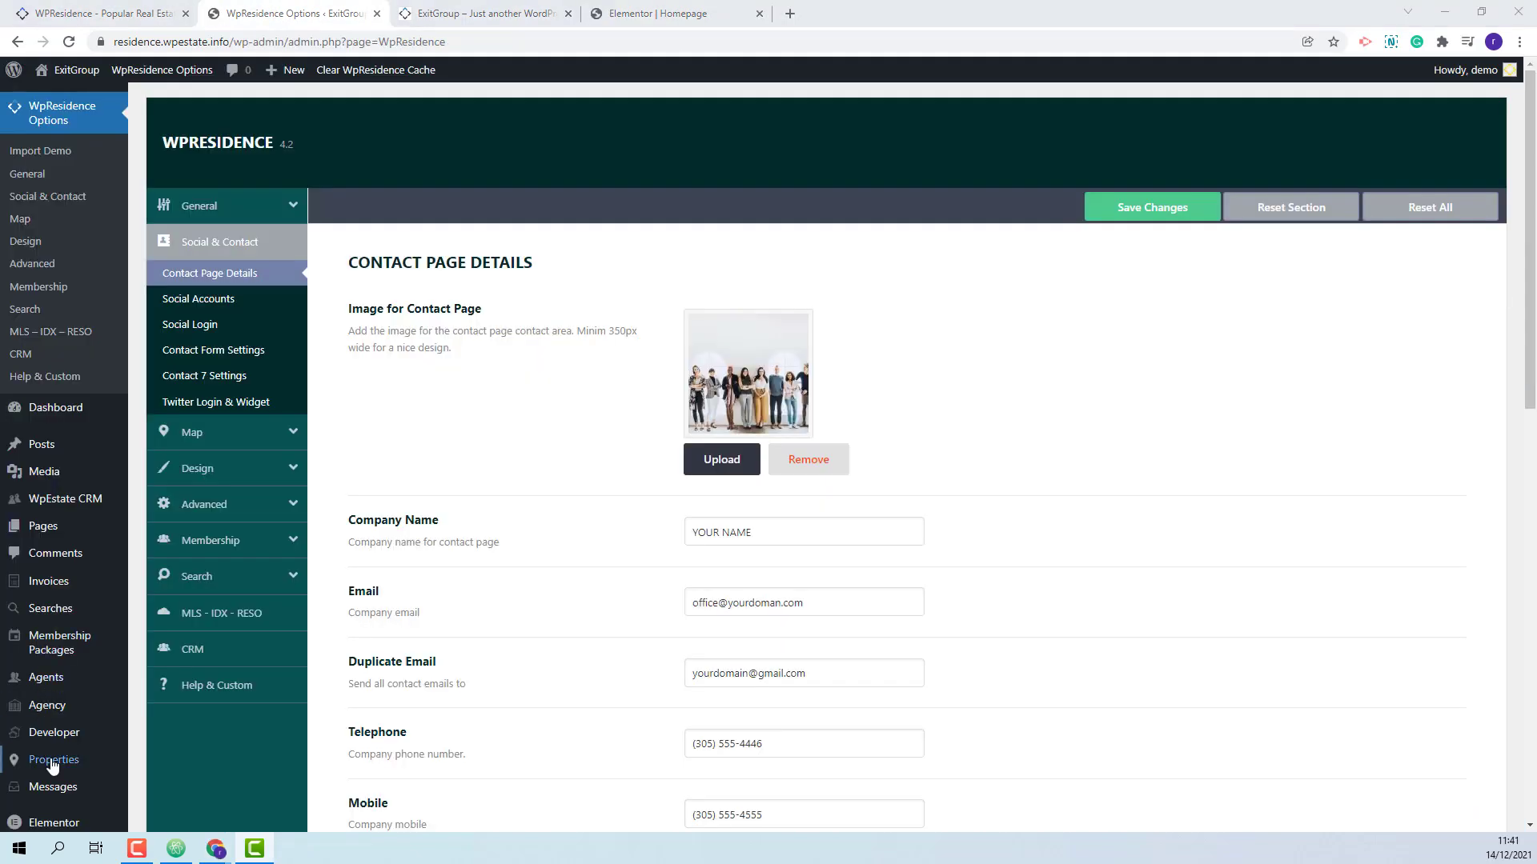
Upload city2 and save it as the Apartments property category's featured image.
mouse_move(53, 766)
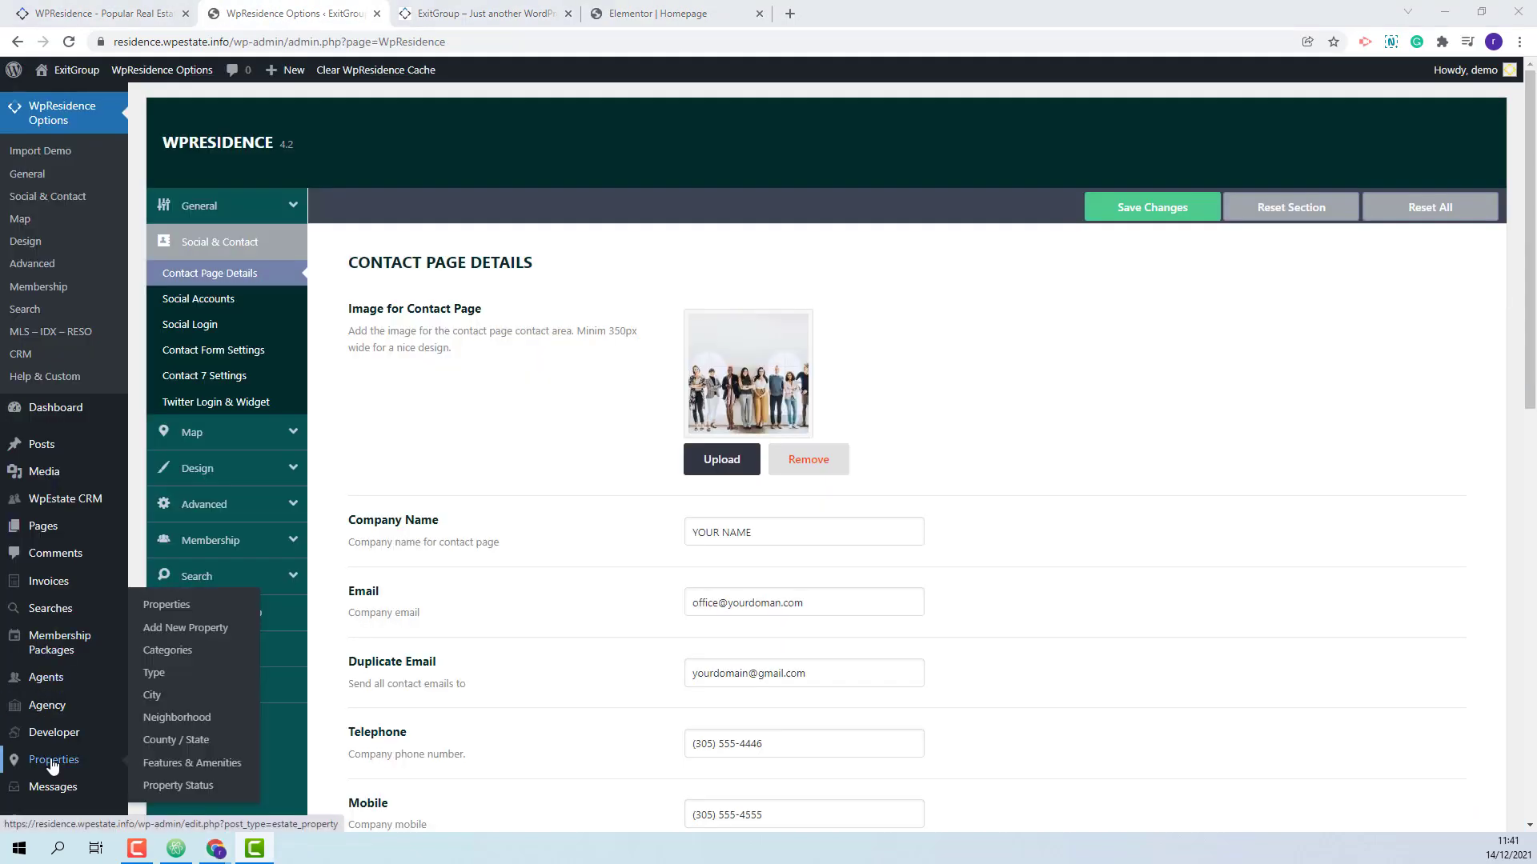
scroll(53, 766, down, 1)
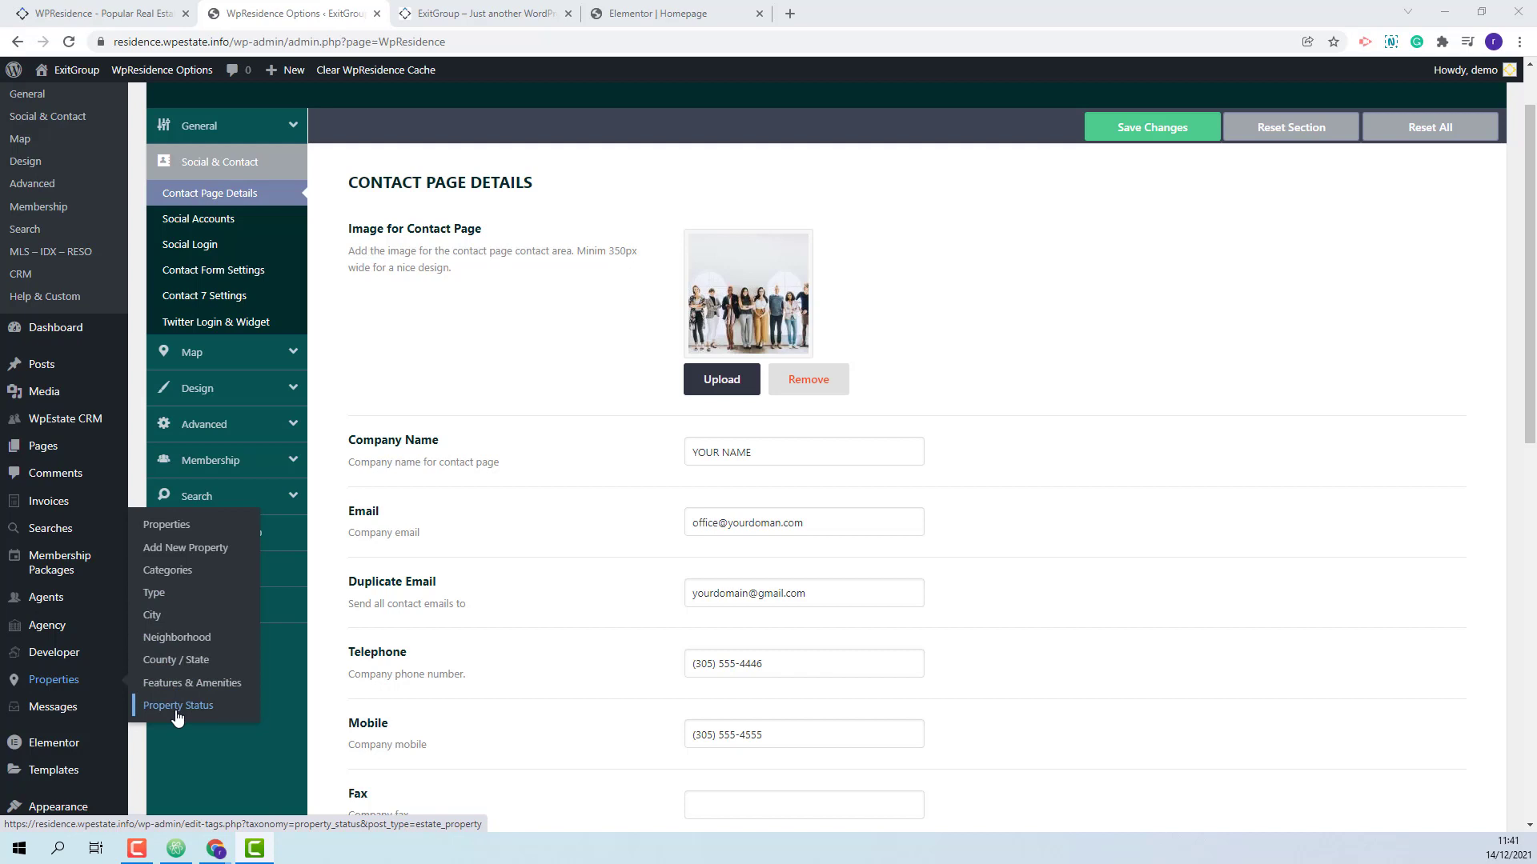
click(172, 658)
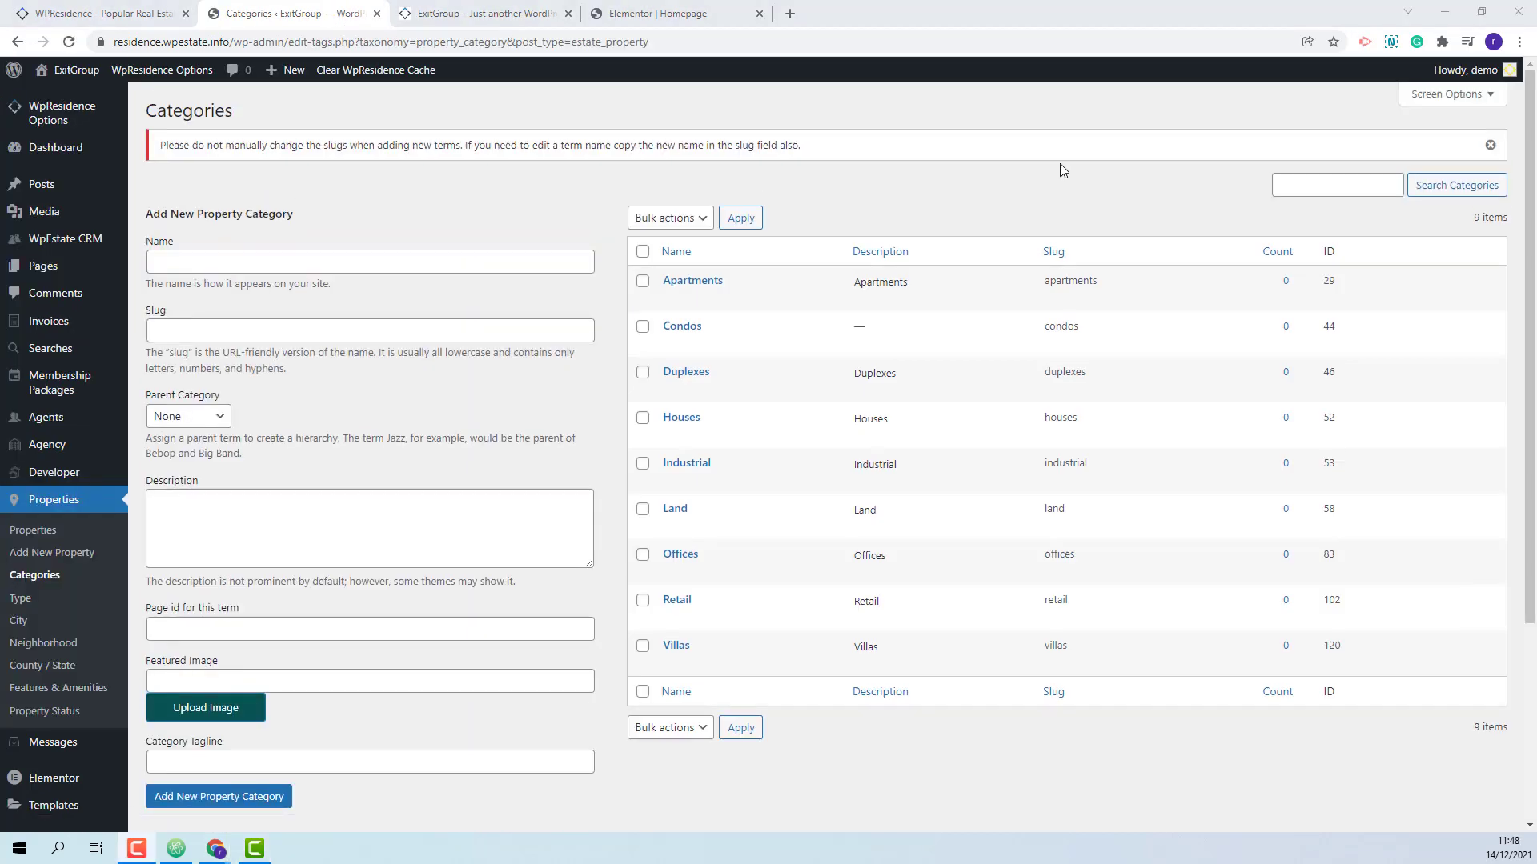
click(671, 300)
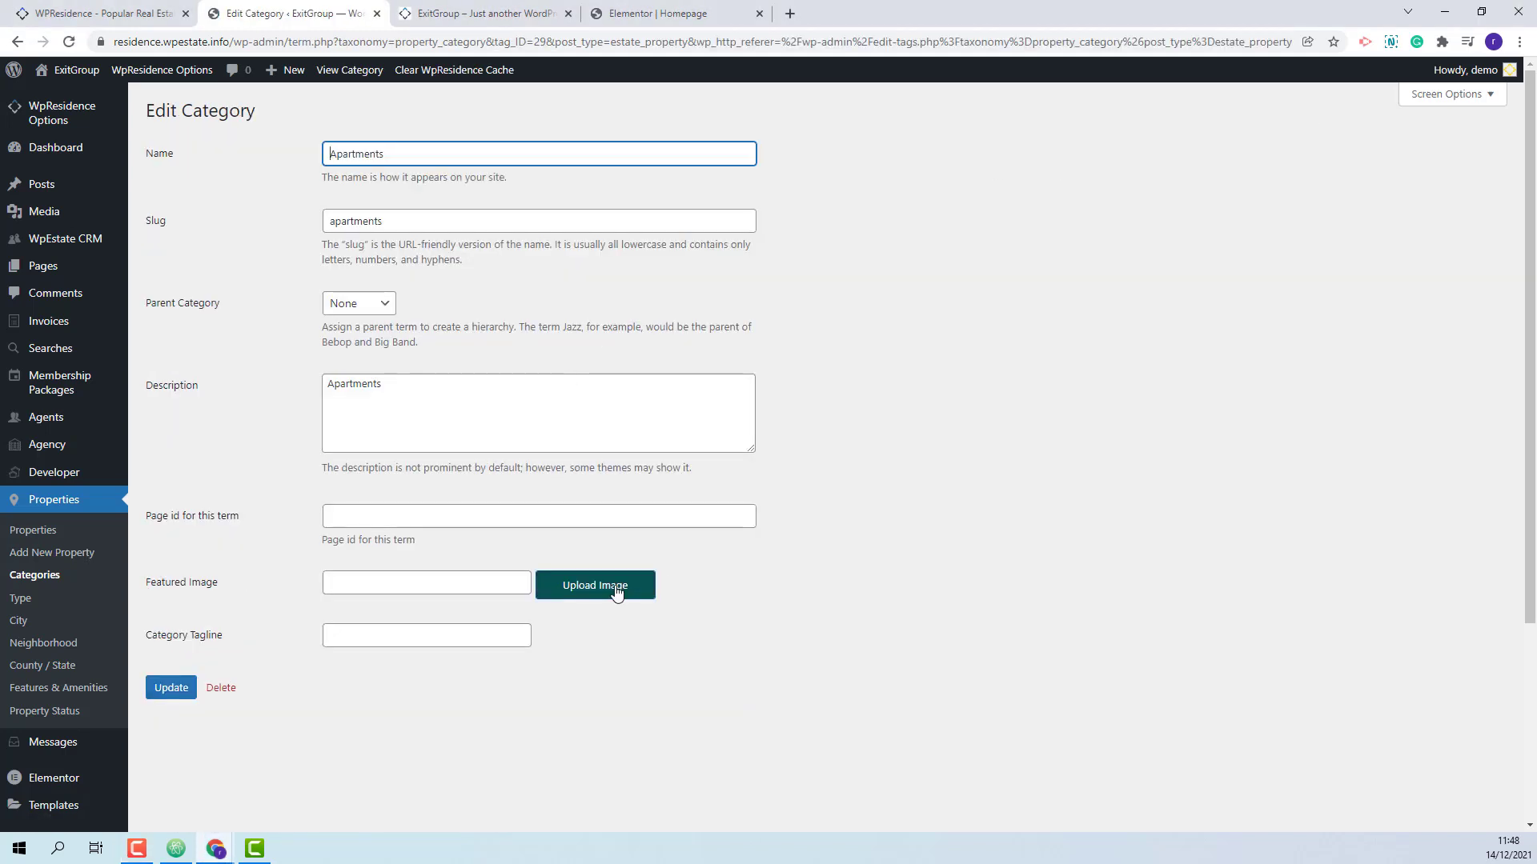
click(616, 593)
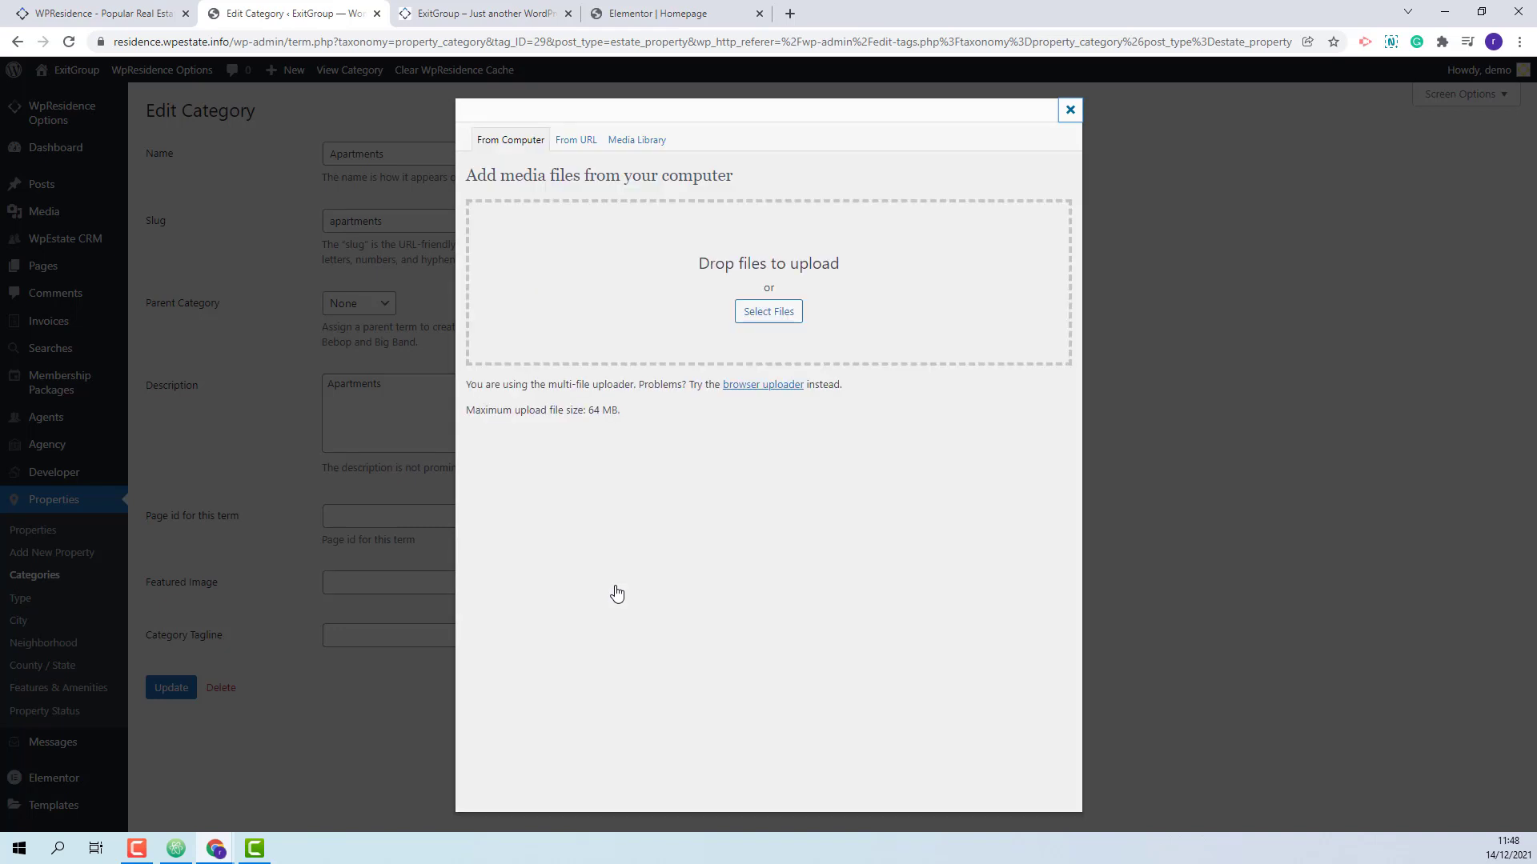
click(769, 312)
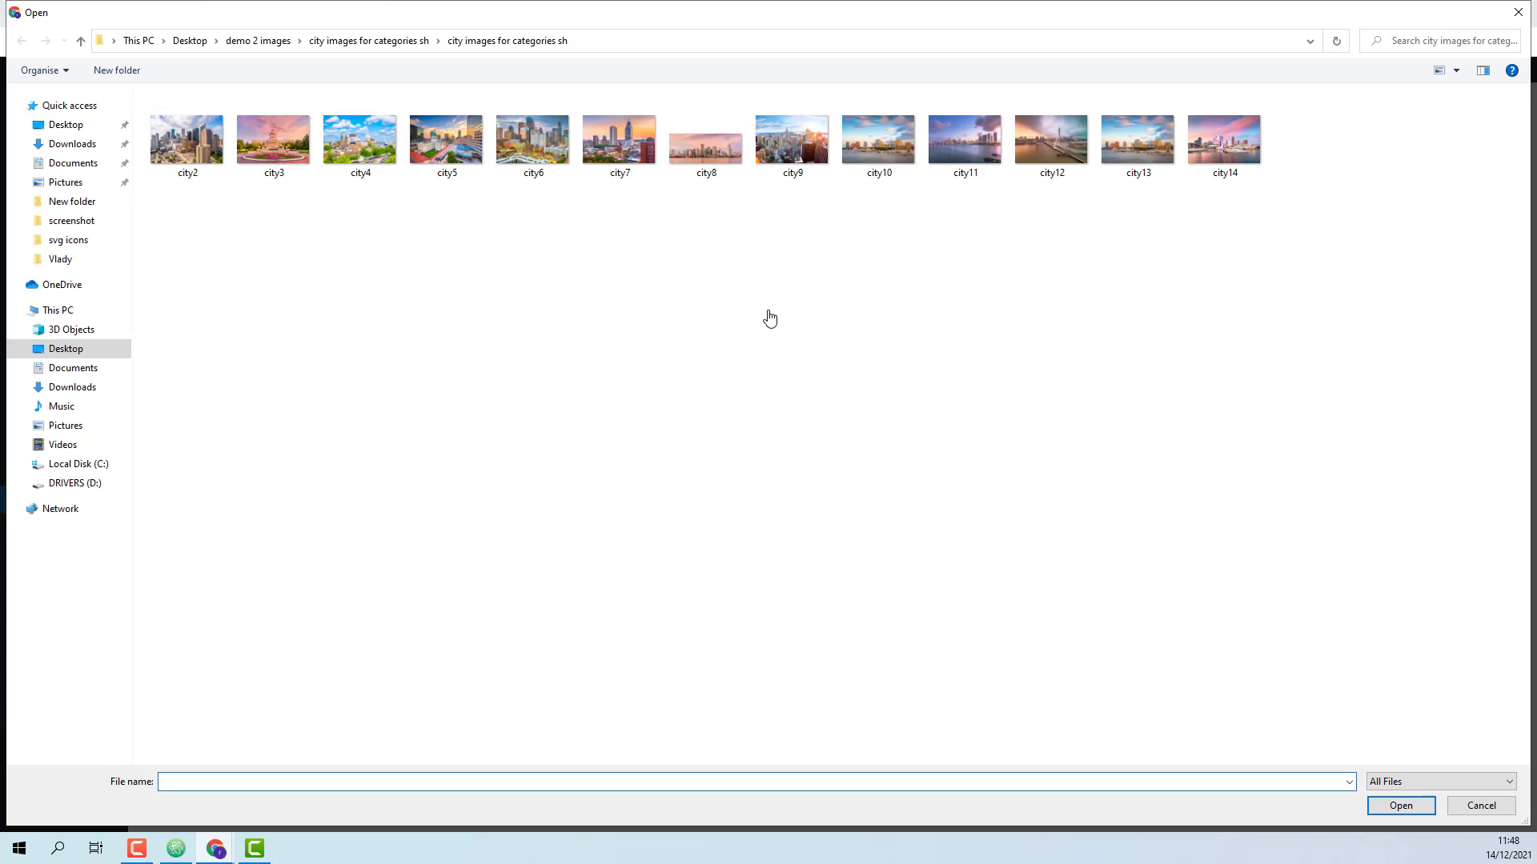
click(205, 146)
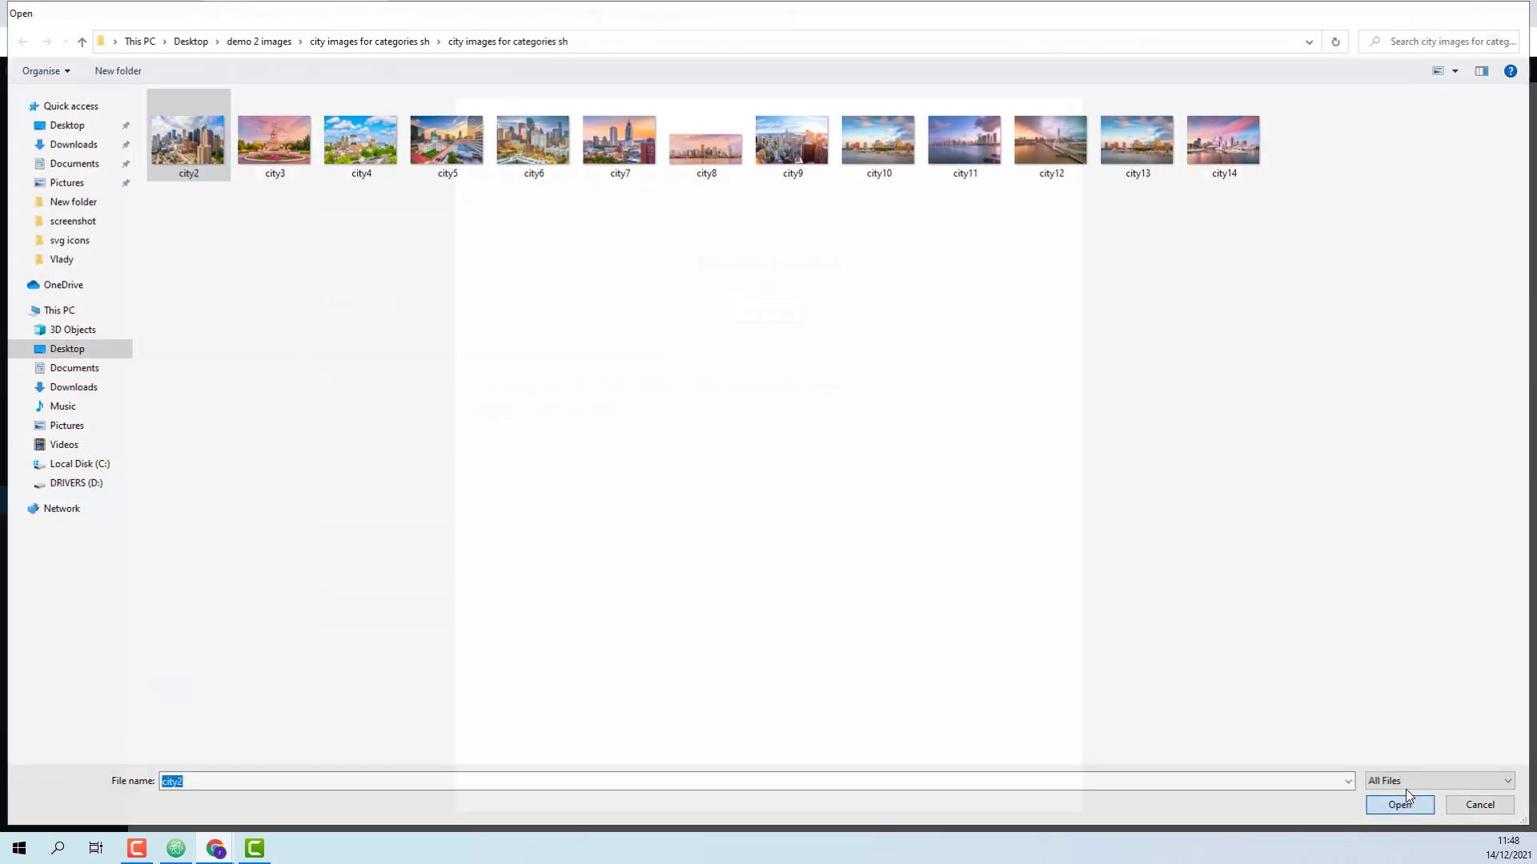
click(1409, 807)
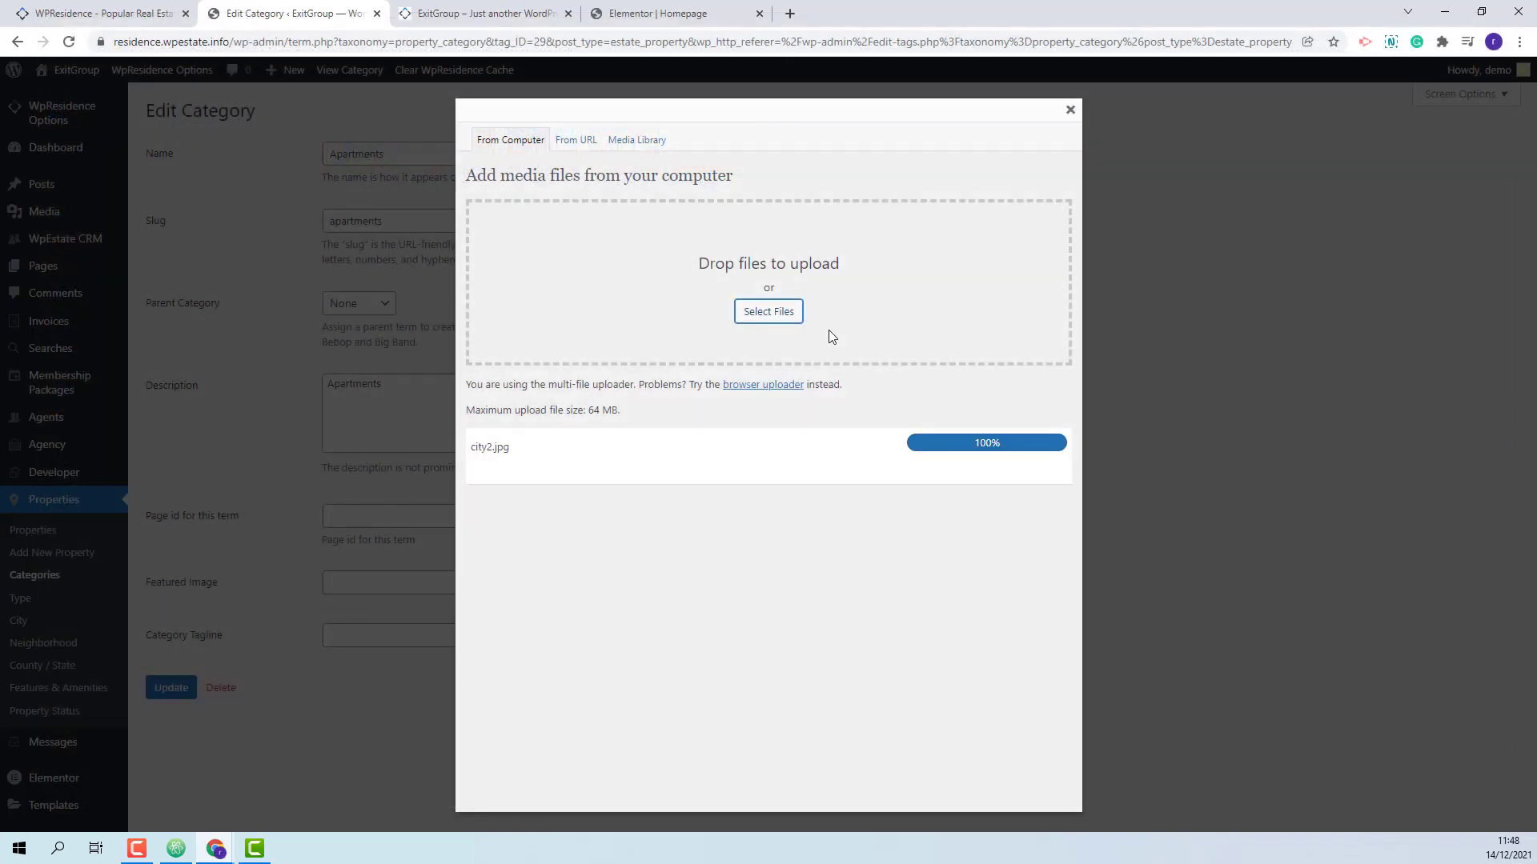
scroll(830, 336, down, 4)
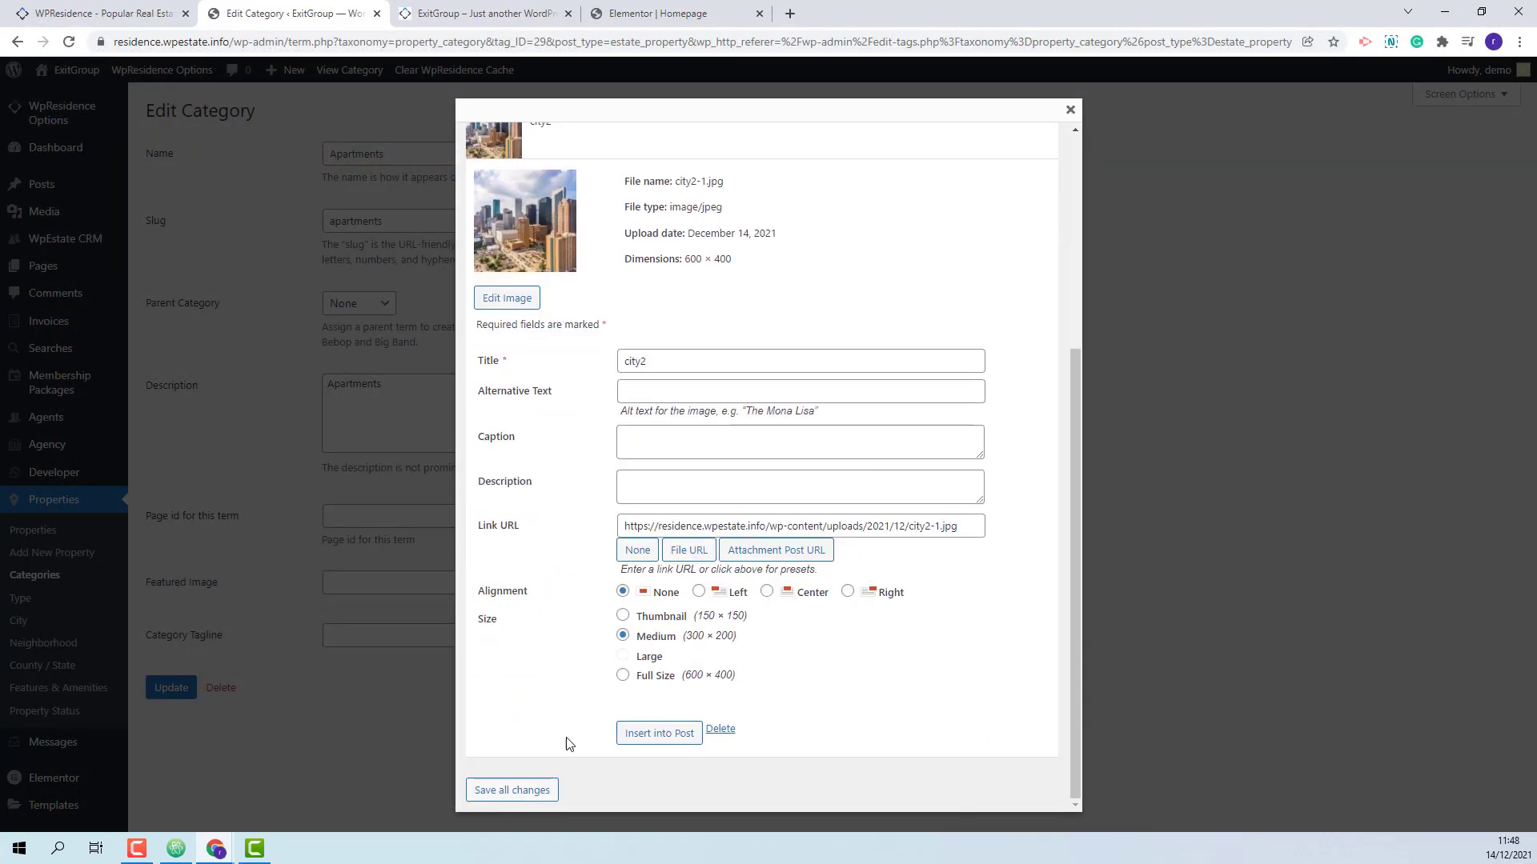
click(660, 734)
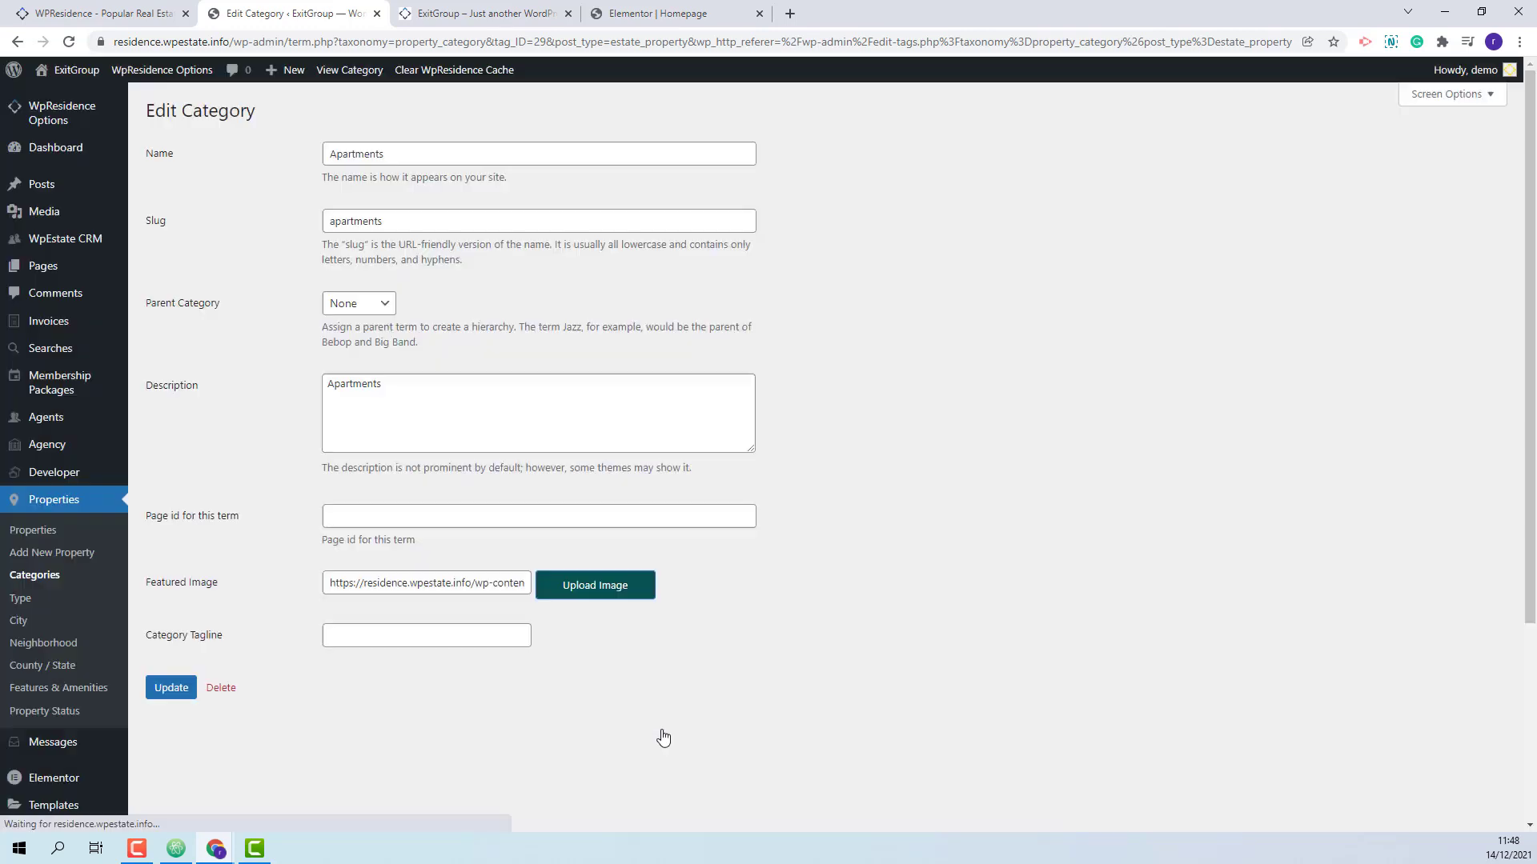
click(170, 691)
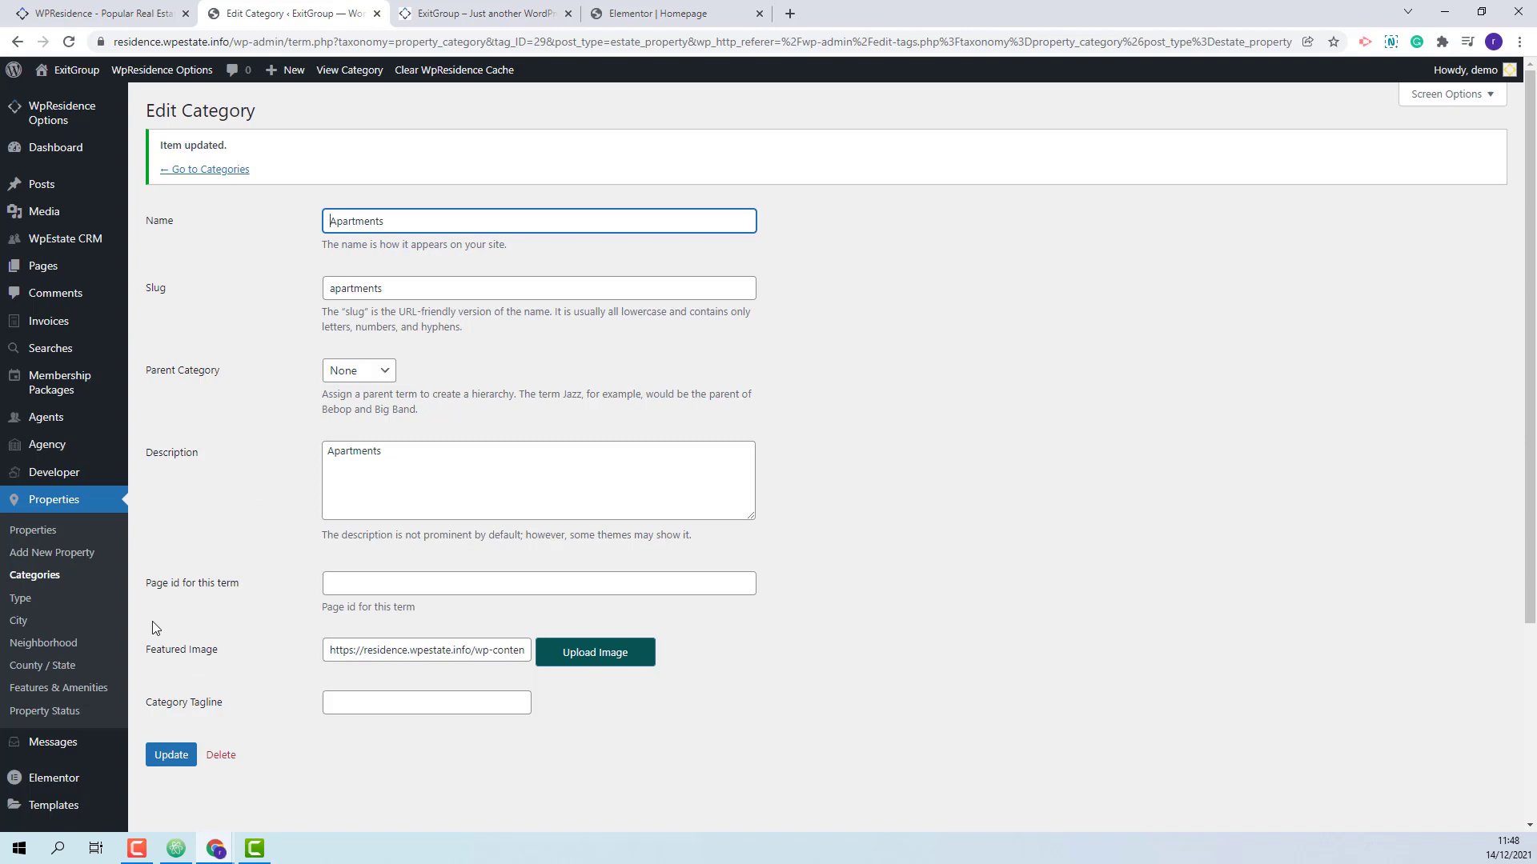
click(43, 642)
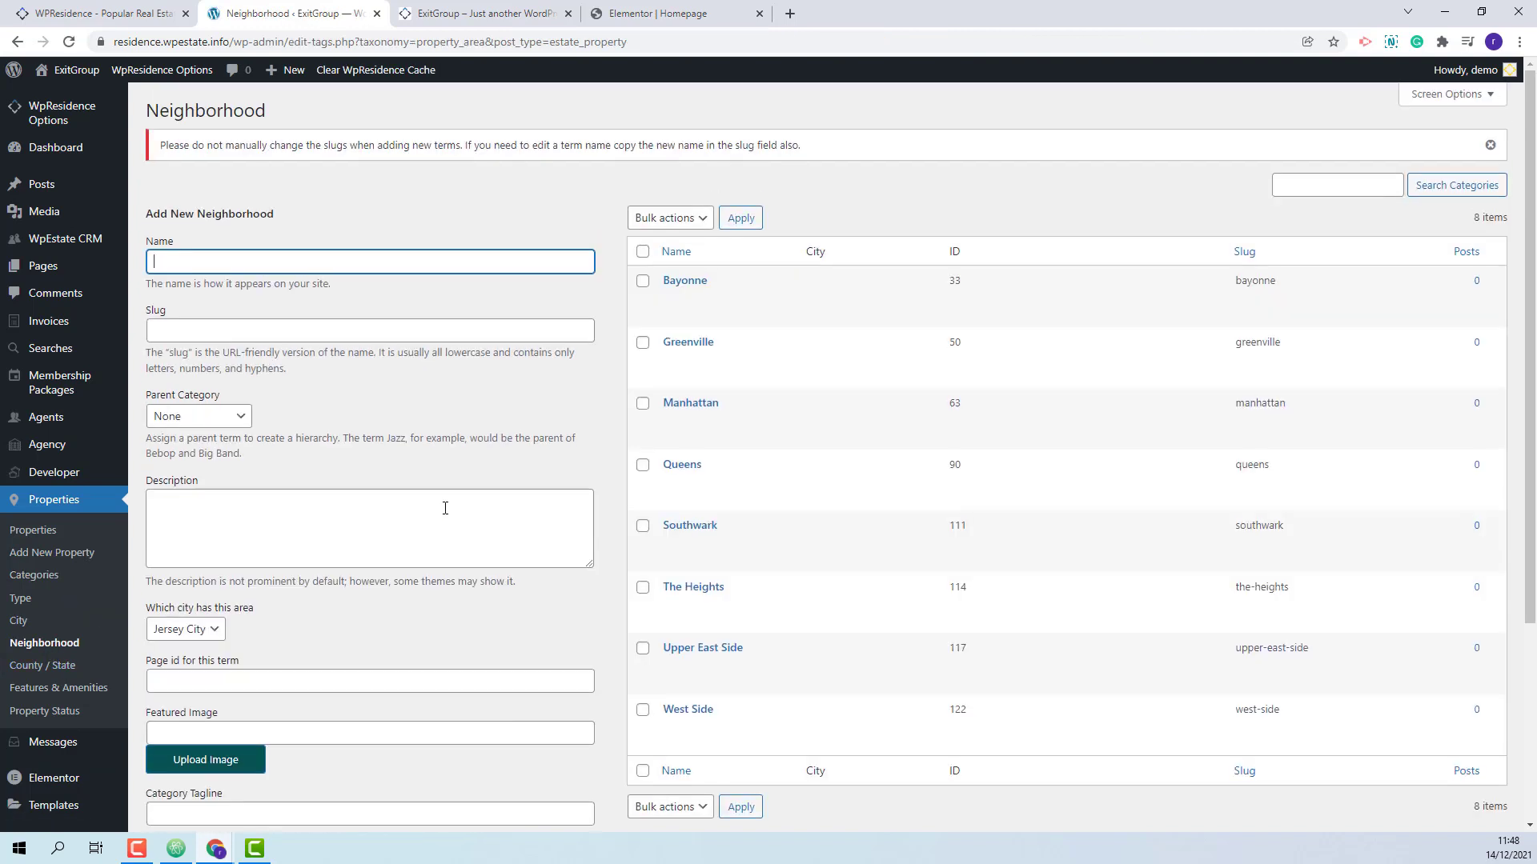
Upload city3, insert it as Bayonne's featured image, and update the neighborhood.
click(670, 302)
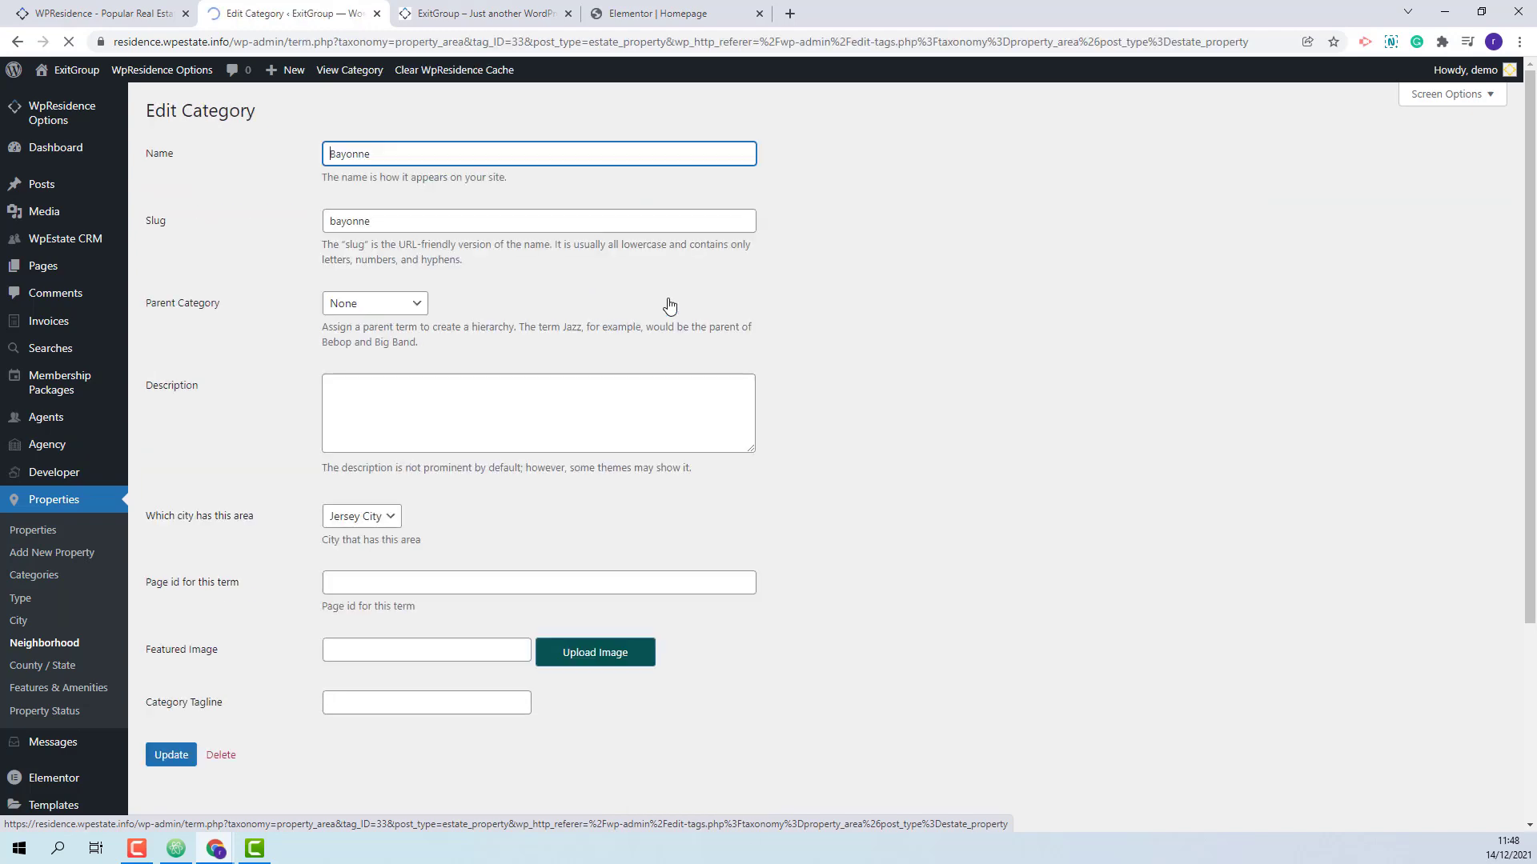
click(640, 648)
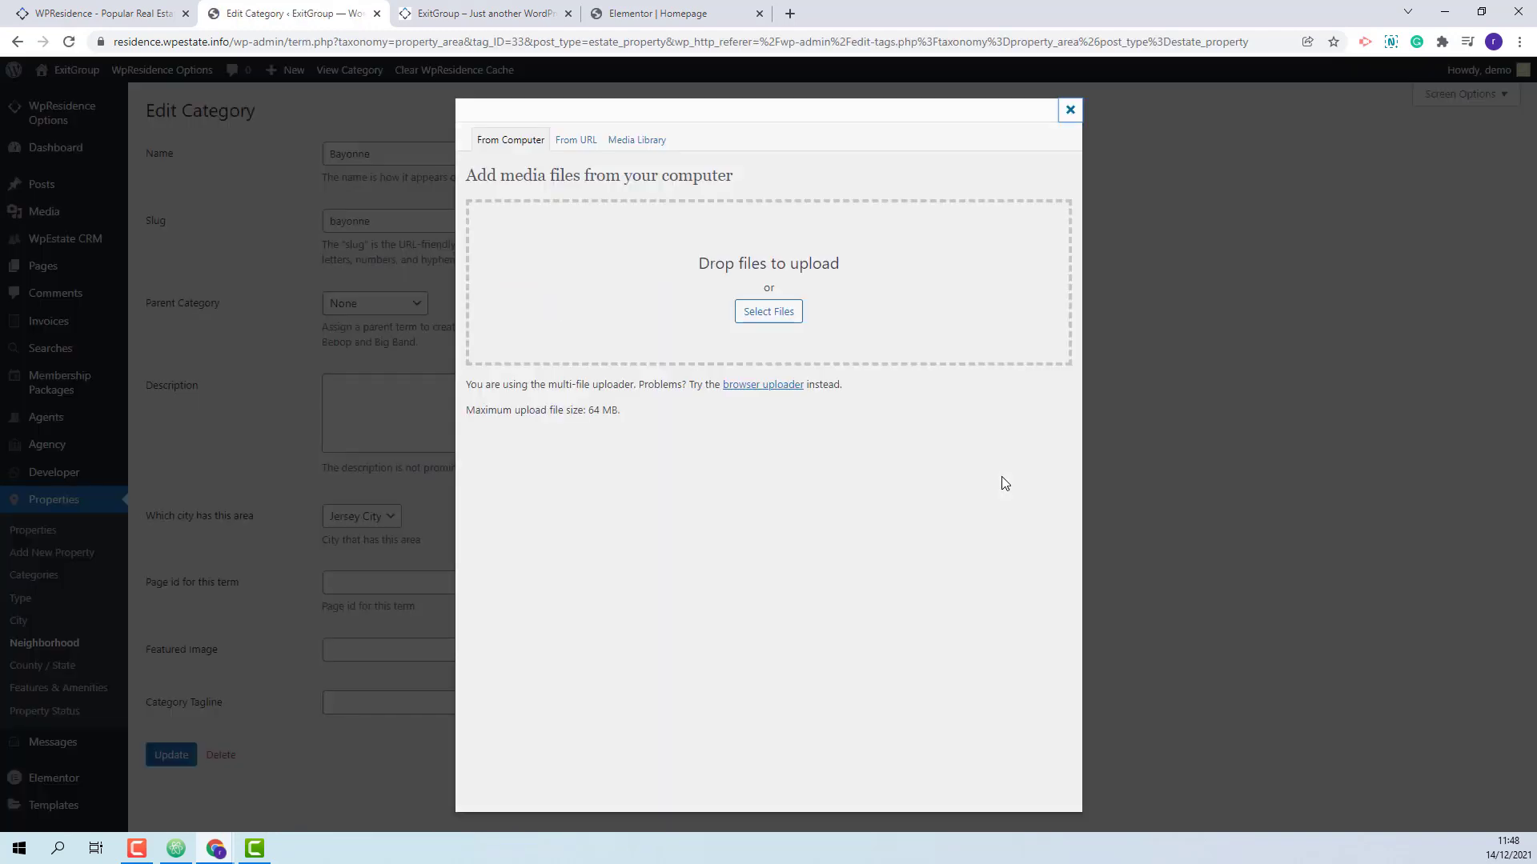
click(765, 311)
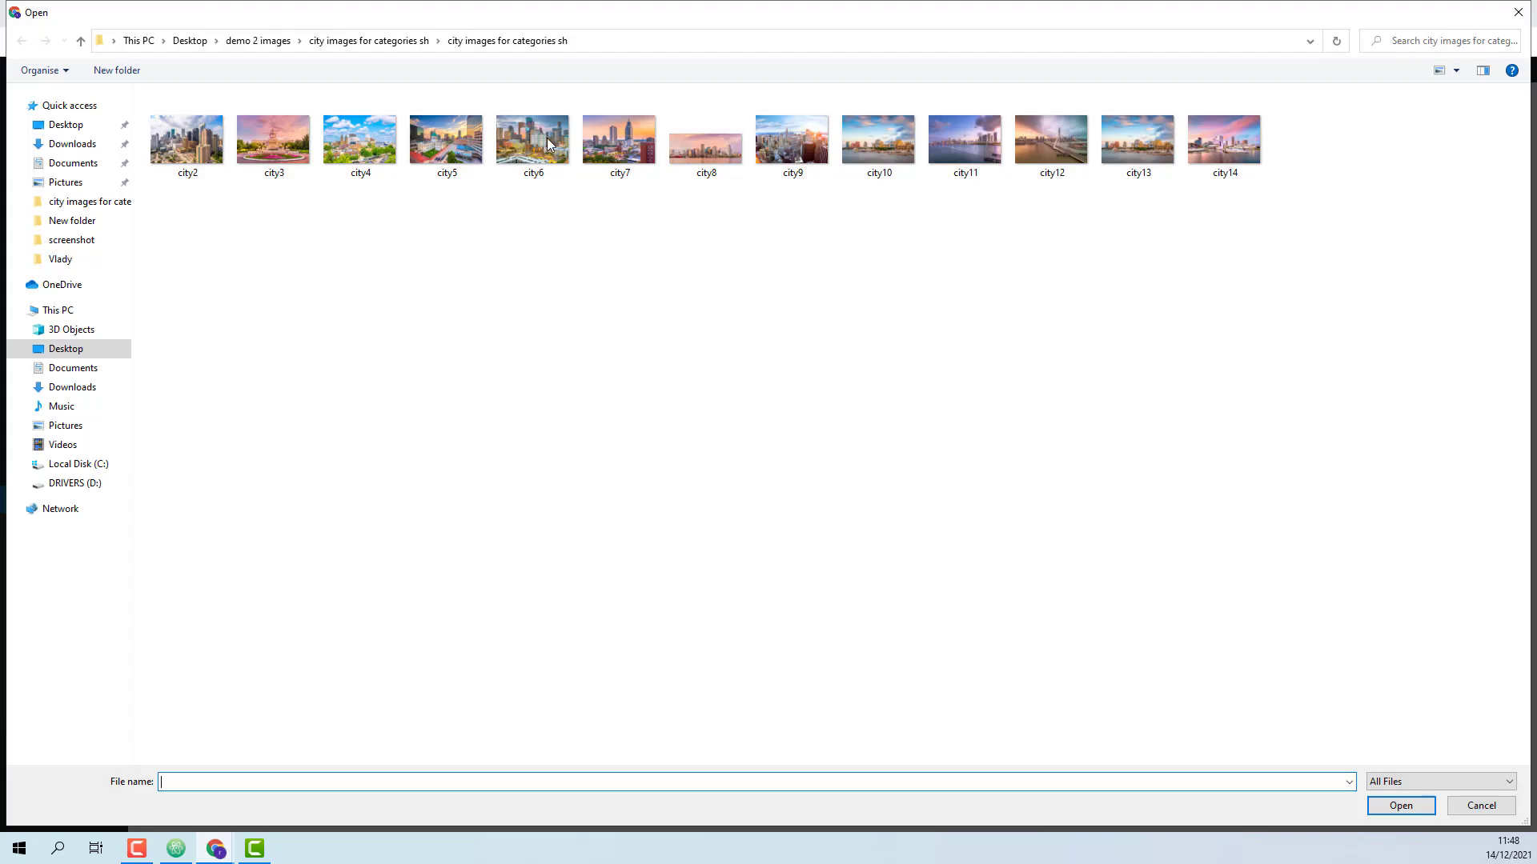
click(269, 154)
click(1400, 805)
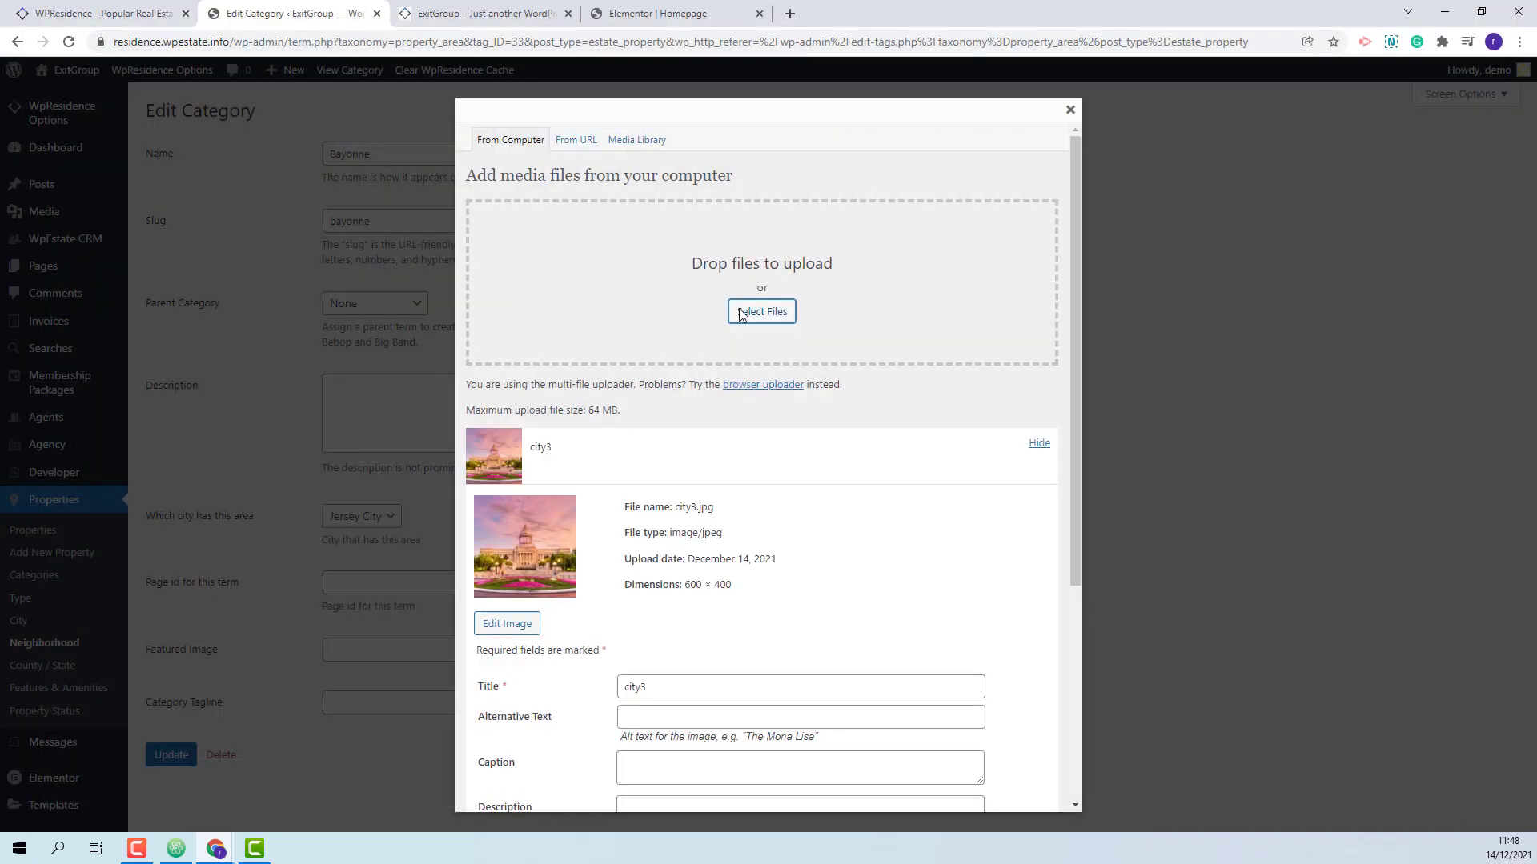
scroll(762, 487, down, 4)
click(660, 733)
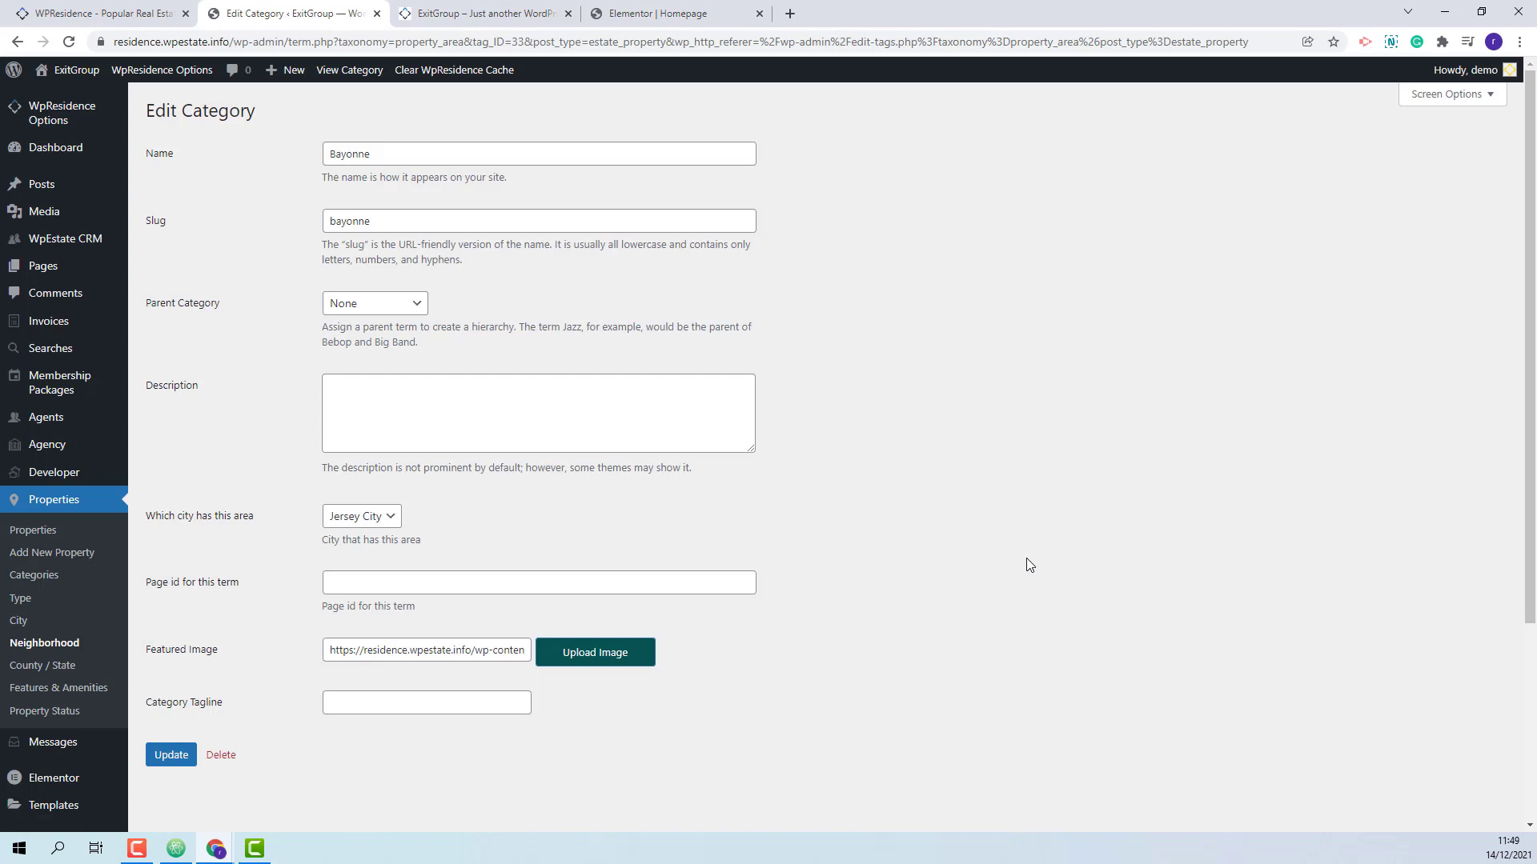
click(166, 760)
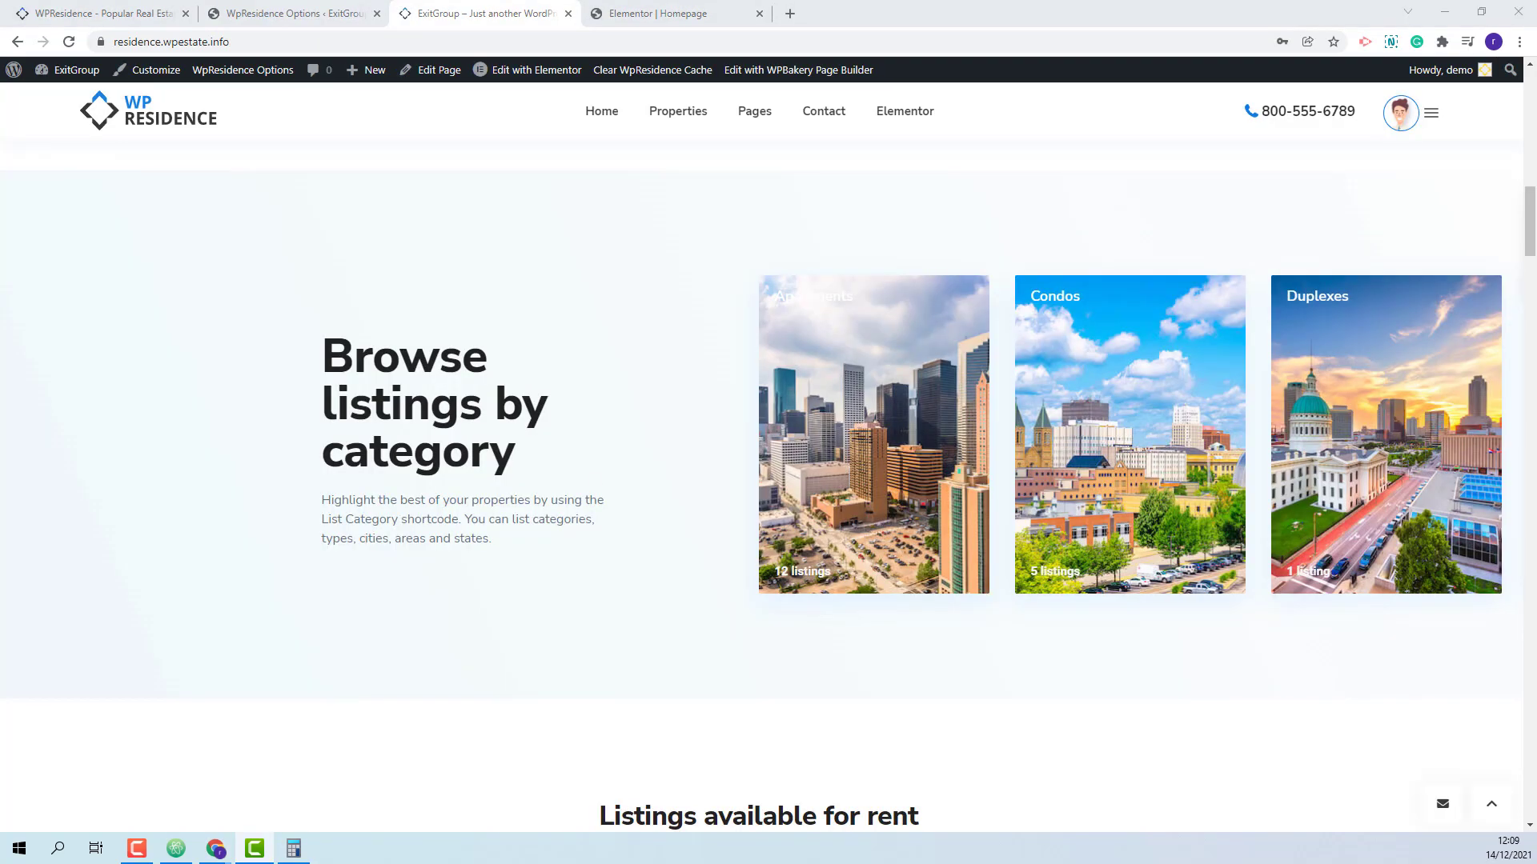
Scroll the live homepage to view the Bayonne, Condos, Greenville, Industrial and Houses area tiles.
scroll(1490, 521, down, 20)
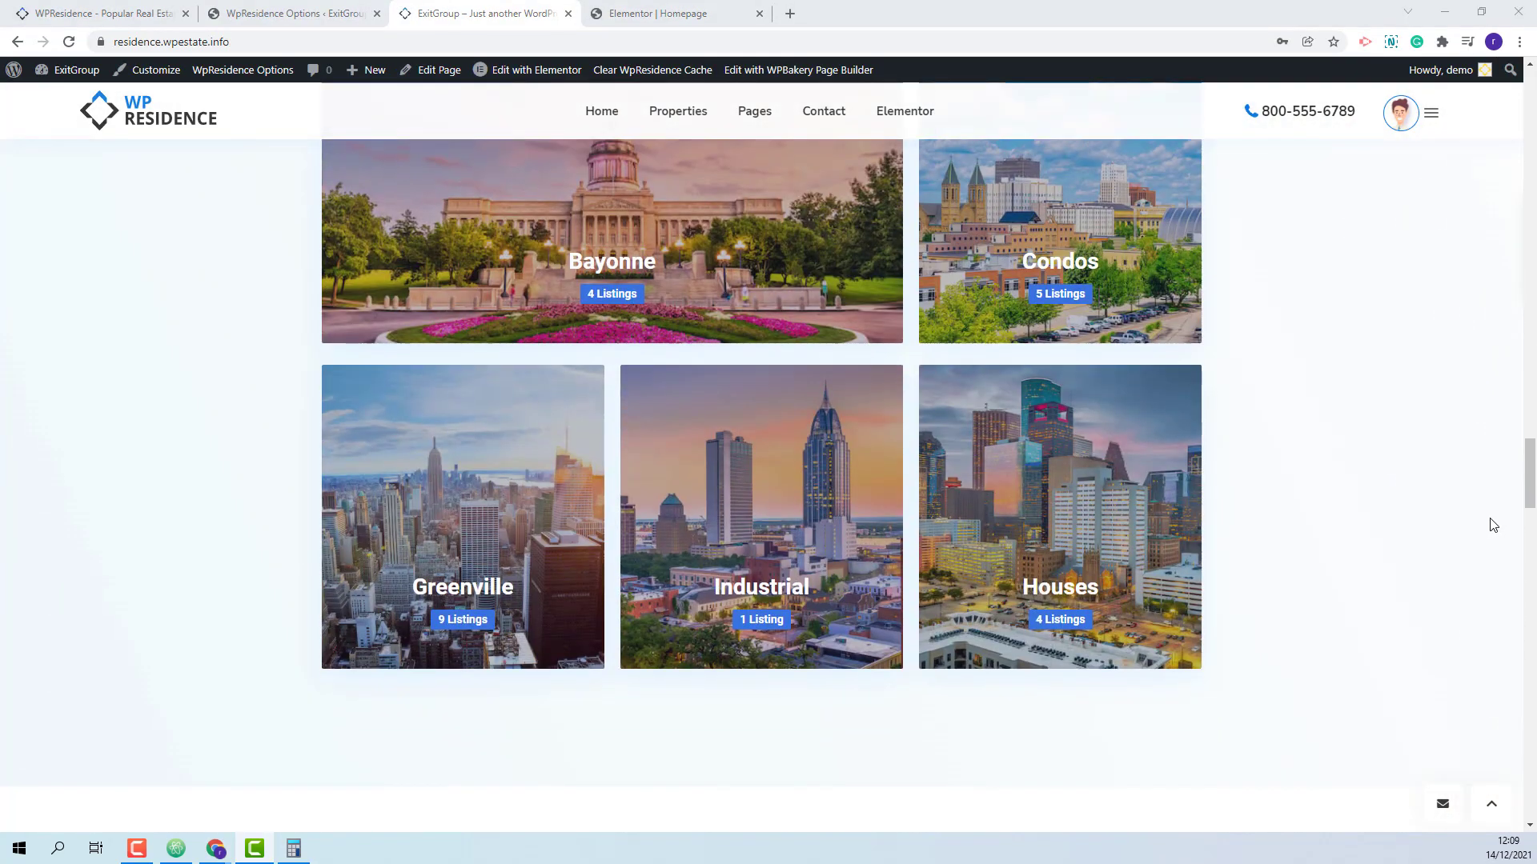
scroll(1489, 521, up, 2)
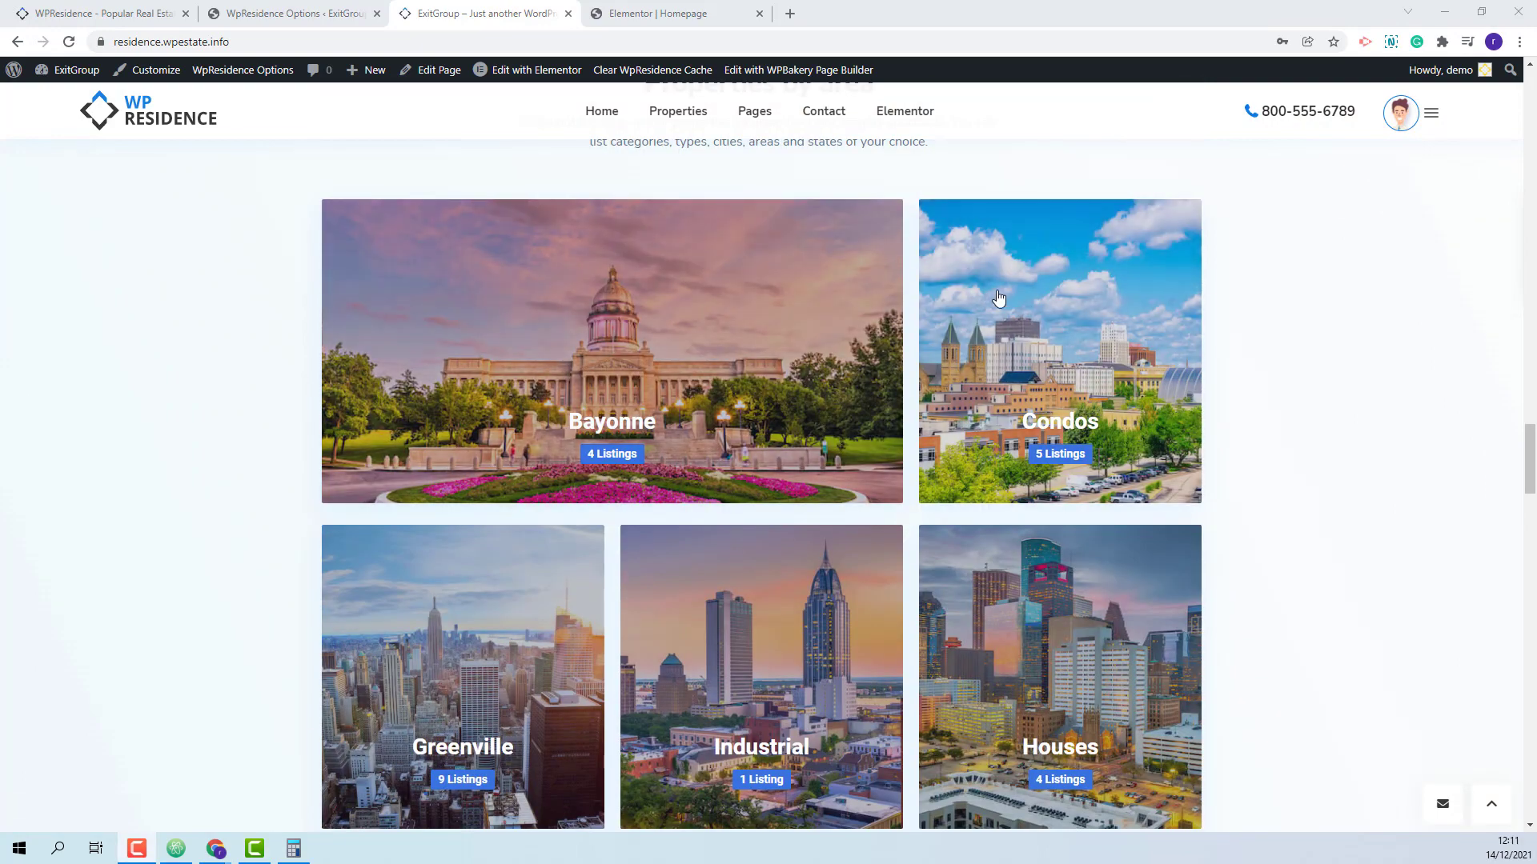
In the admin, set permalinks to the Post name structure /%postname%/ and save.
click(258, 21)
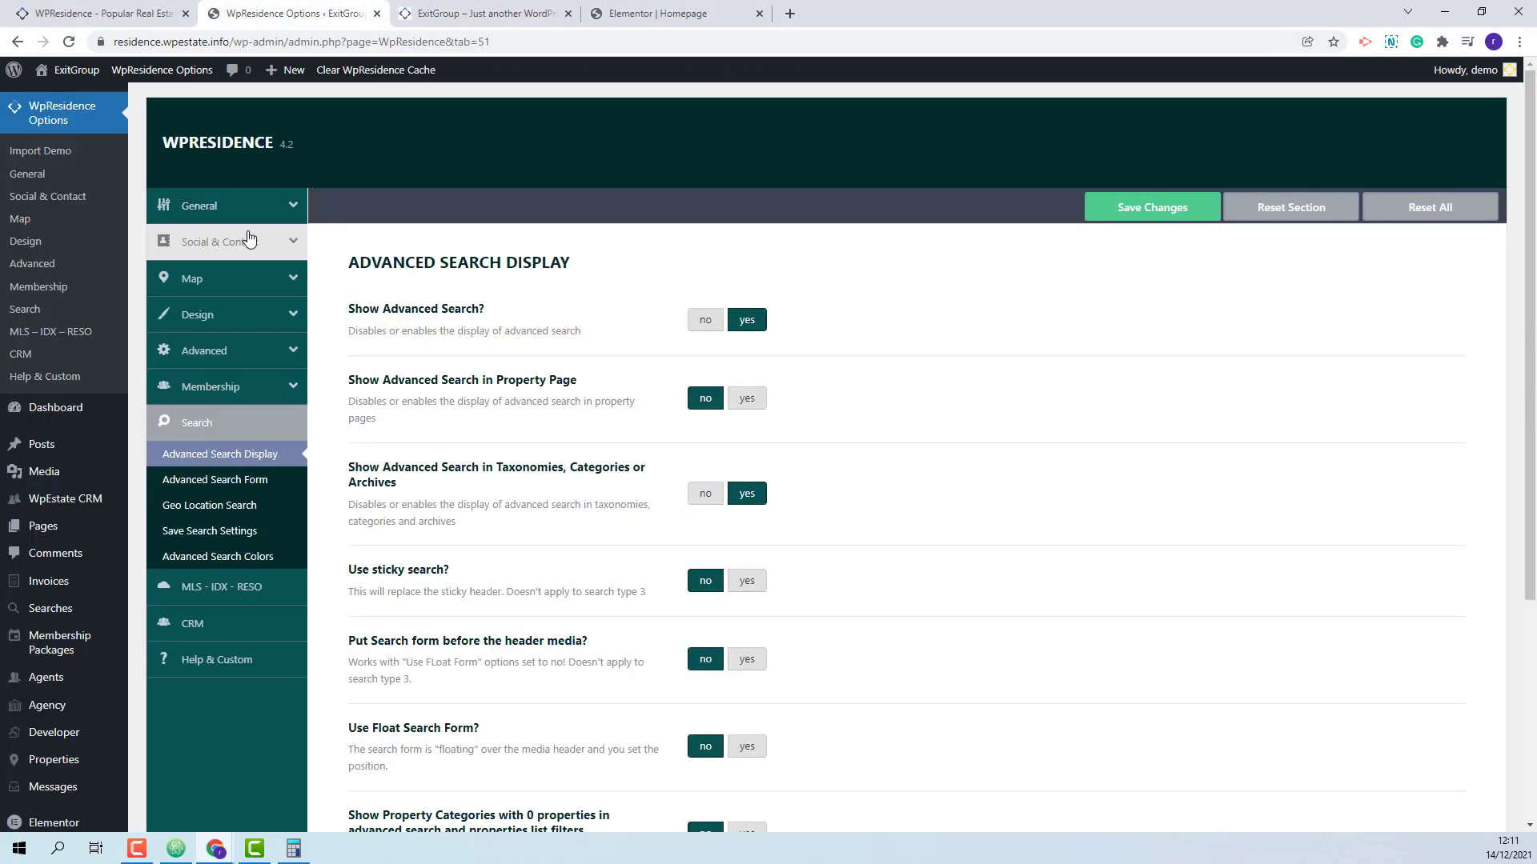
scroll(72, 640, down, 3)
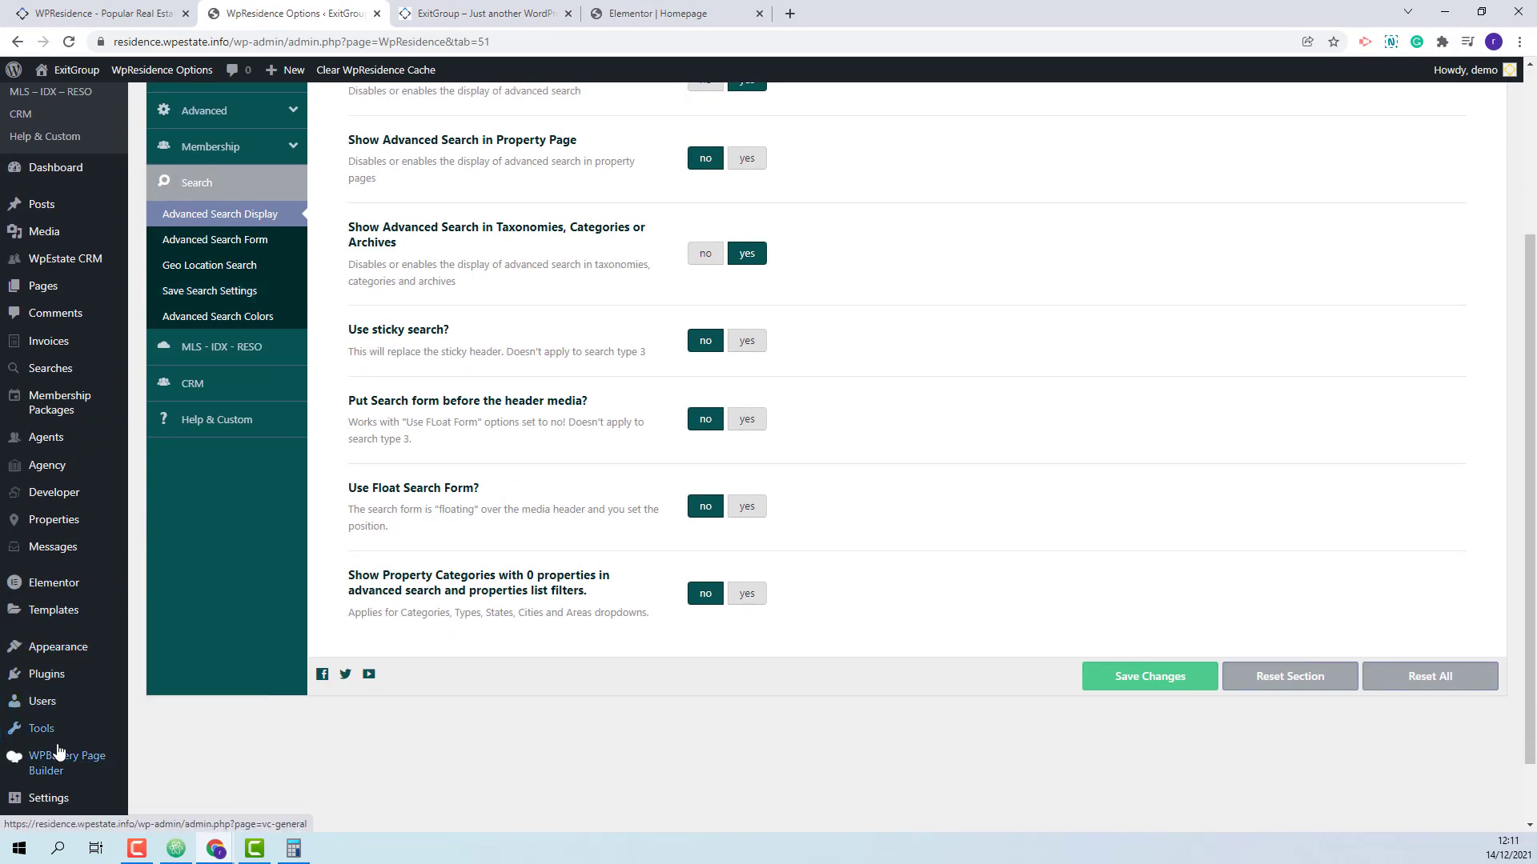
scroll(53, 760, down, 1)
mouse_move(51, 720)
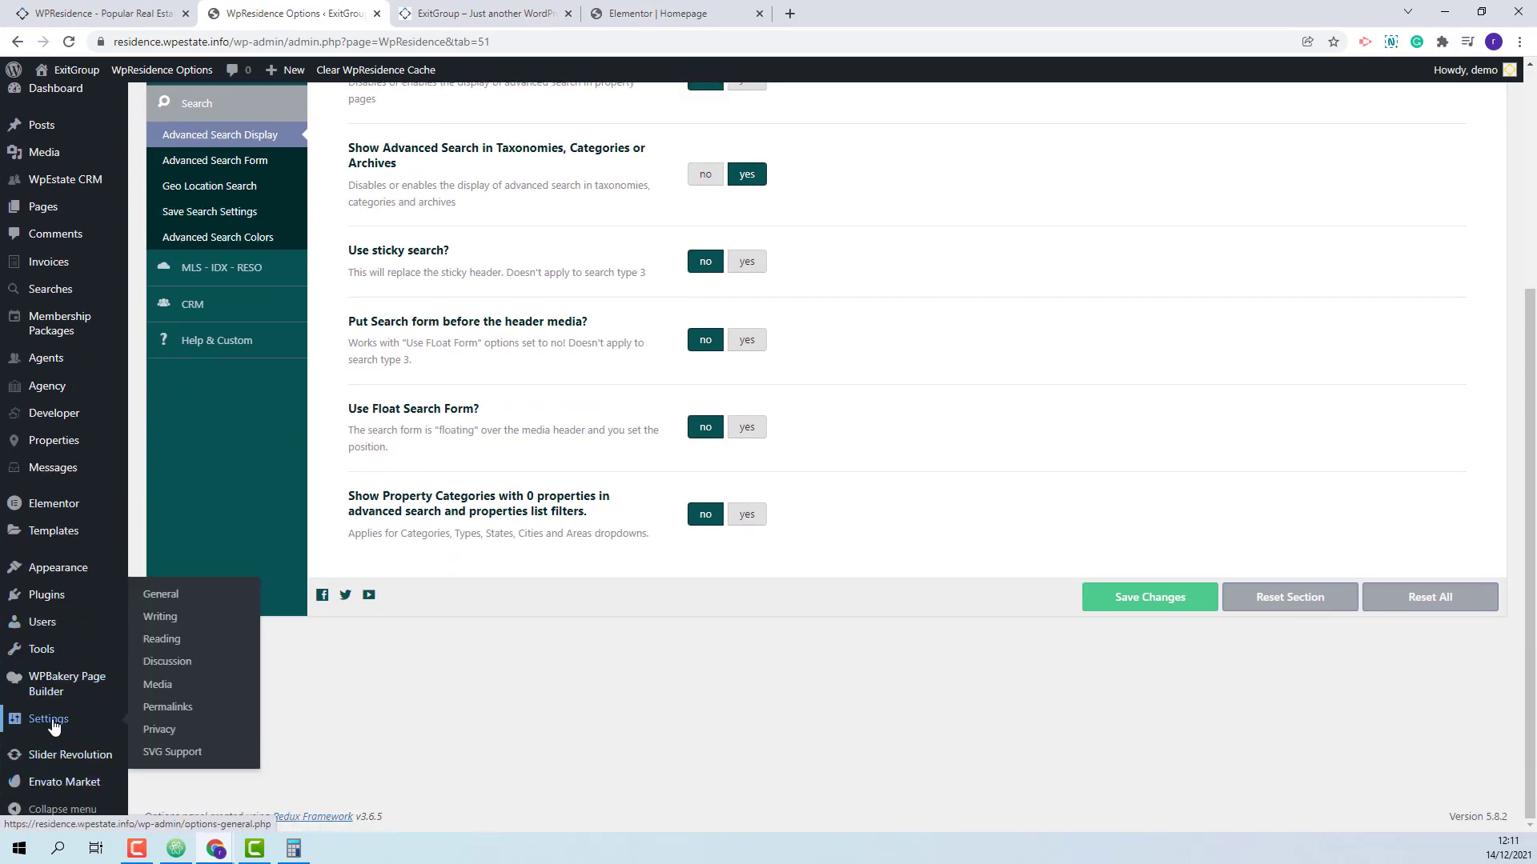
click(206, 709)
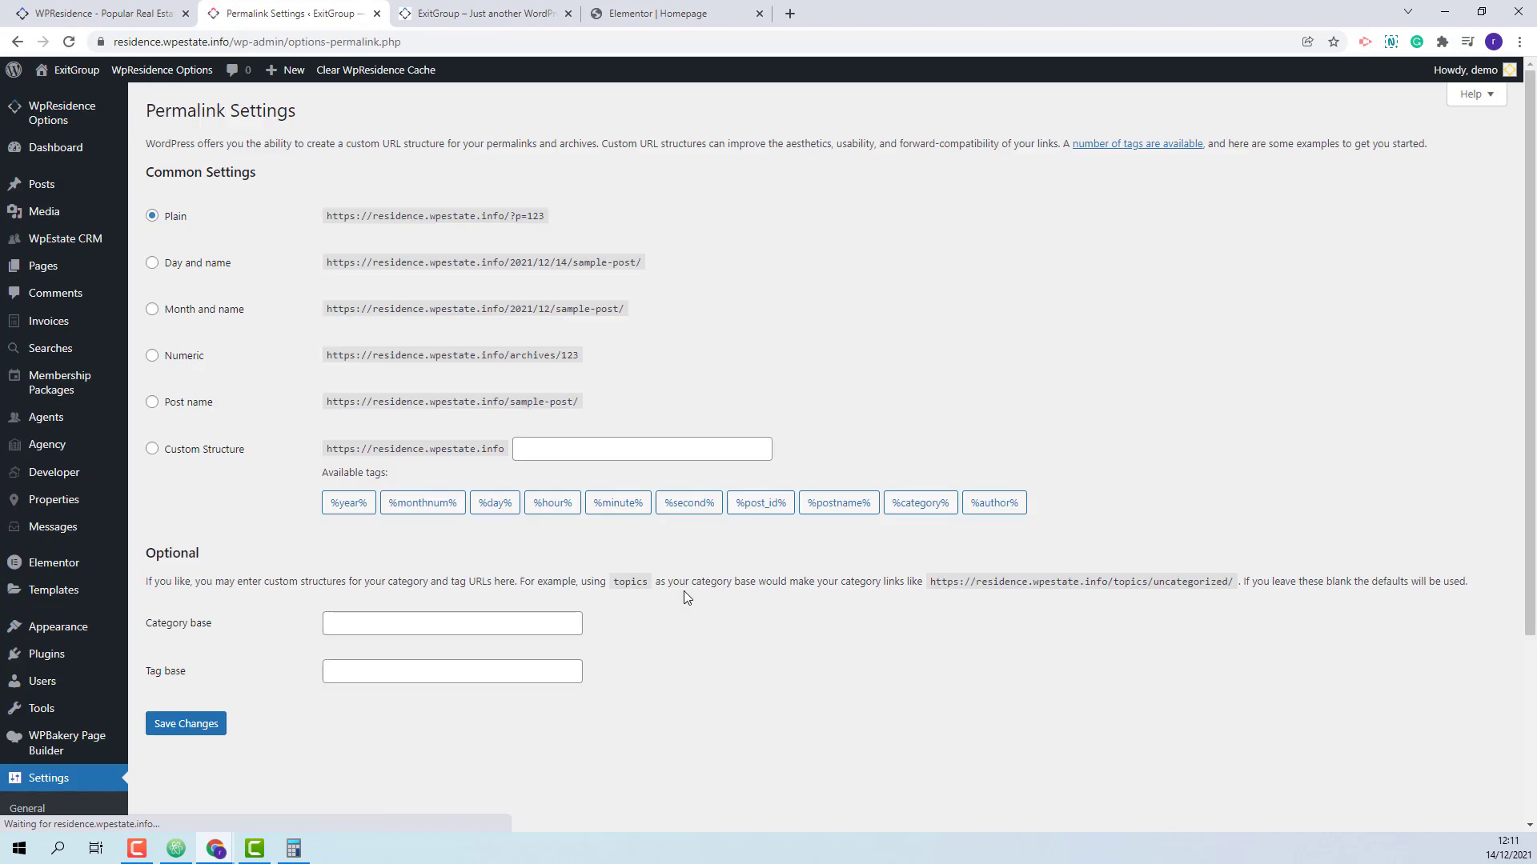
click(151, 402)
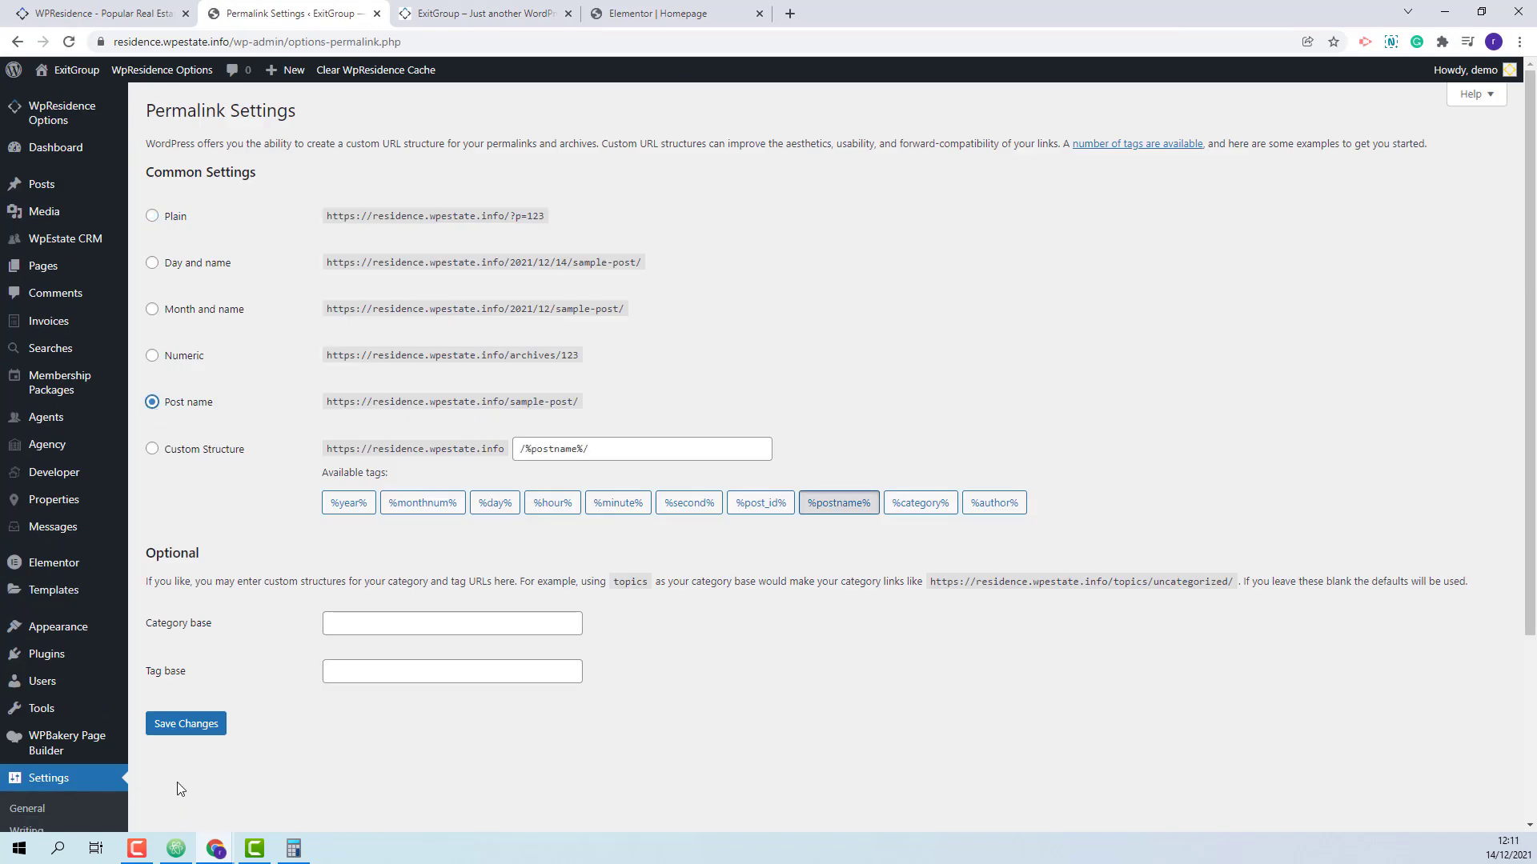
click(186, 723)
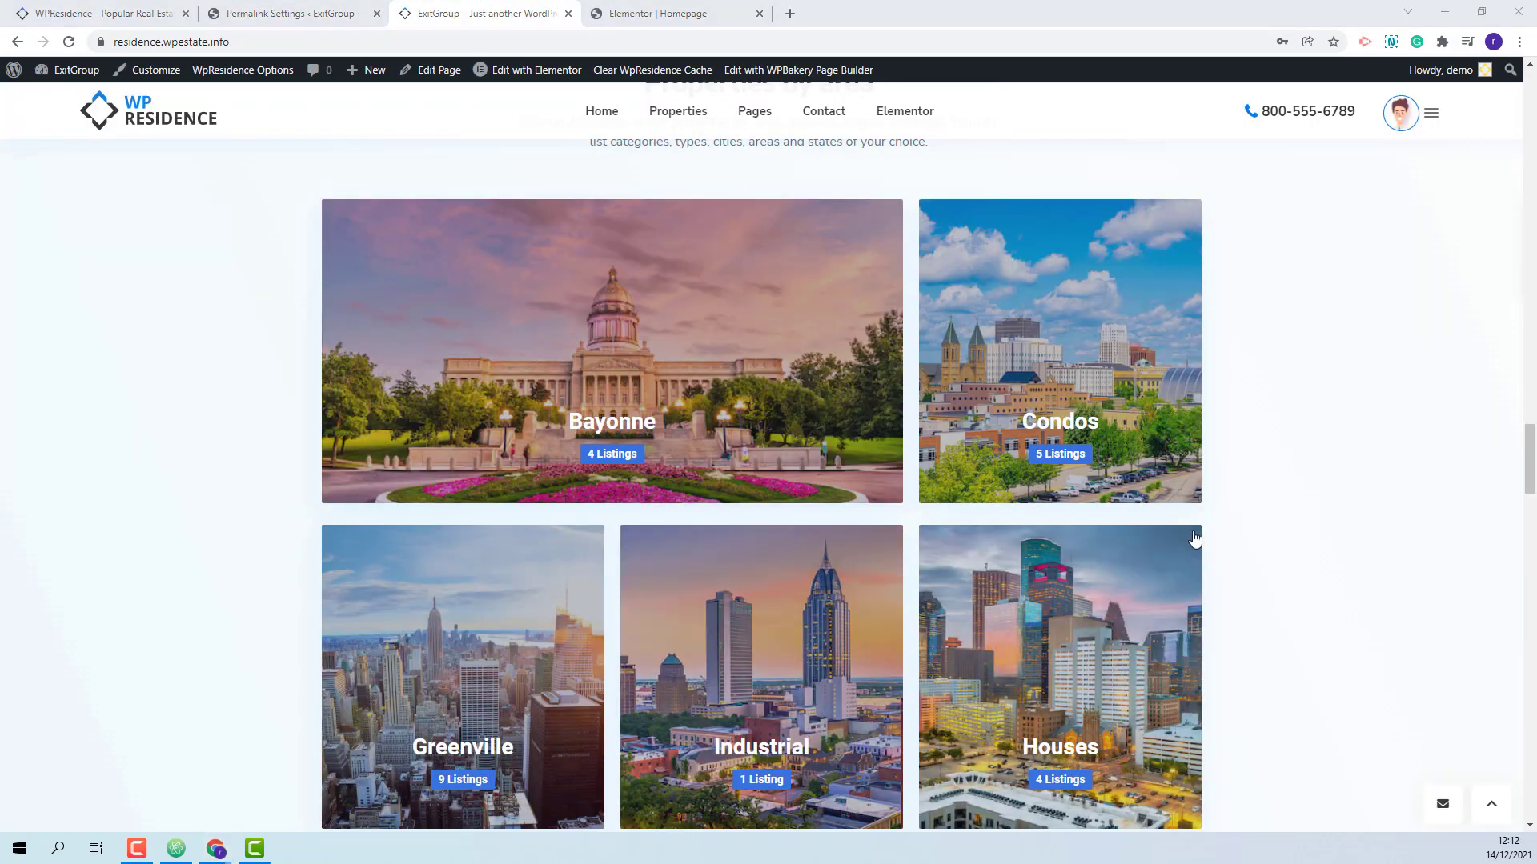
Scroll back up the live homepage to the Find Your Dream Home hero and search form.
scroll(1201, 512, up, 4)
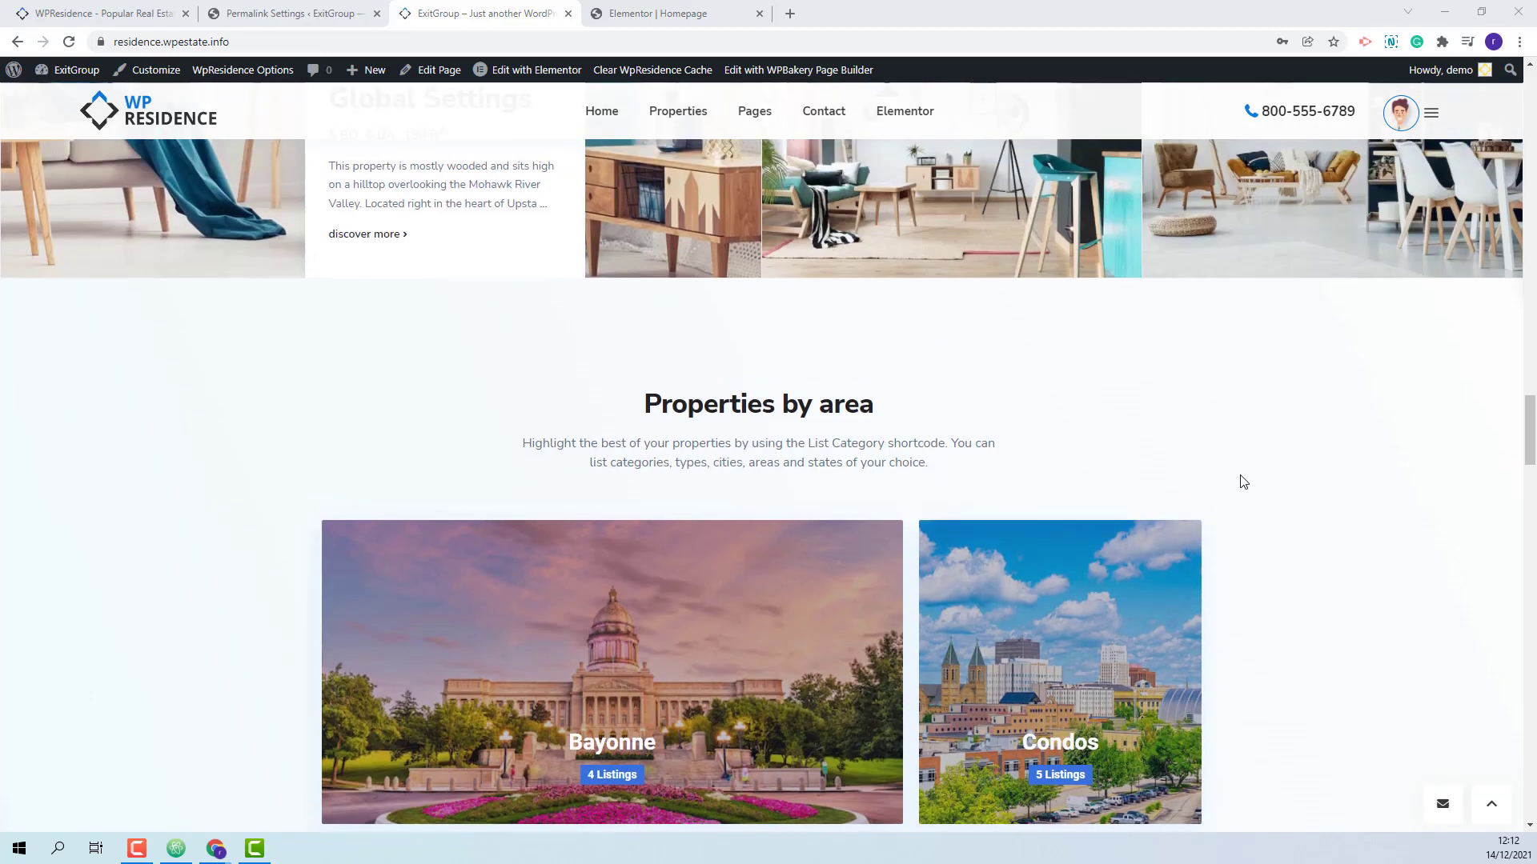
scroll(1243, 481, up, 2)
scroll(1243, 481, up, 10)
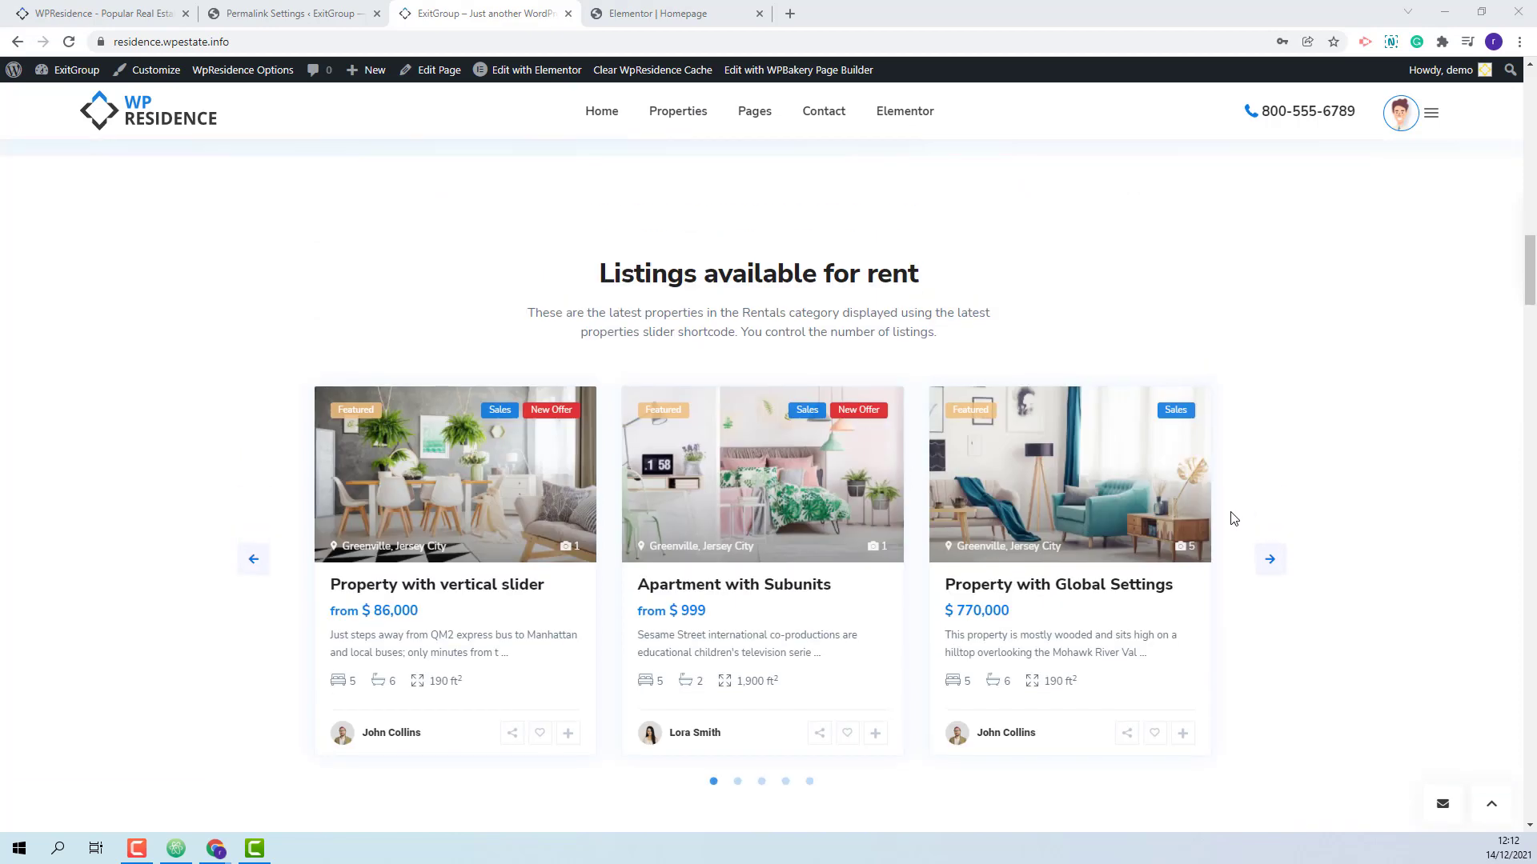
scroll(1228, 518, up, 5)
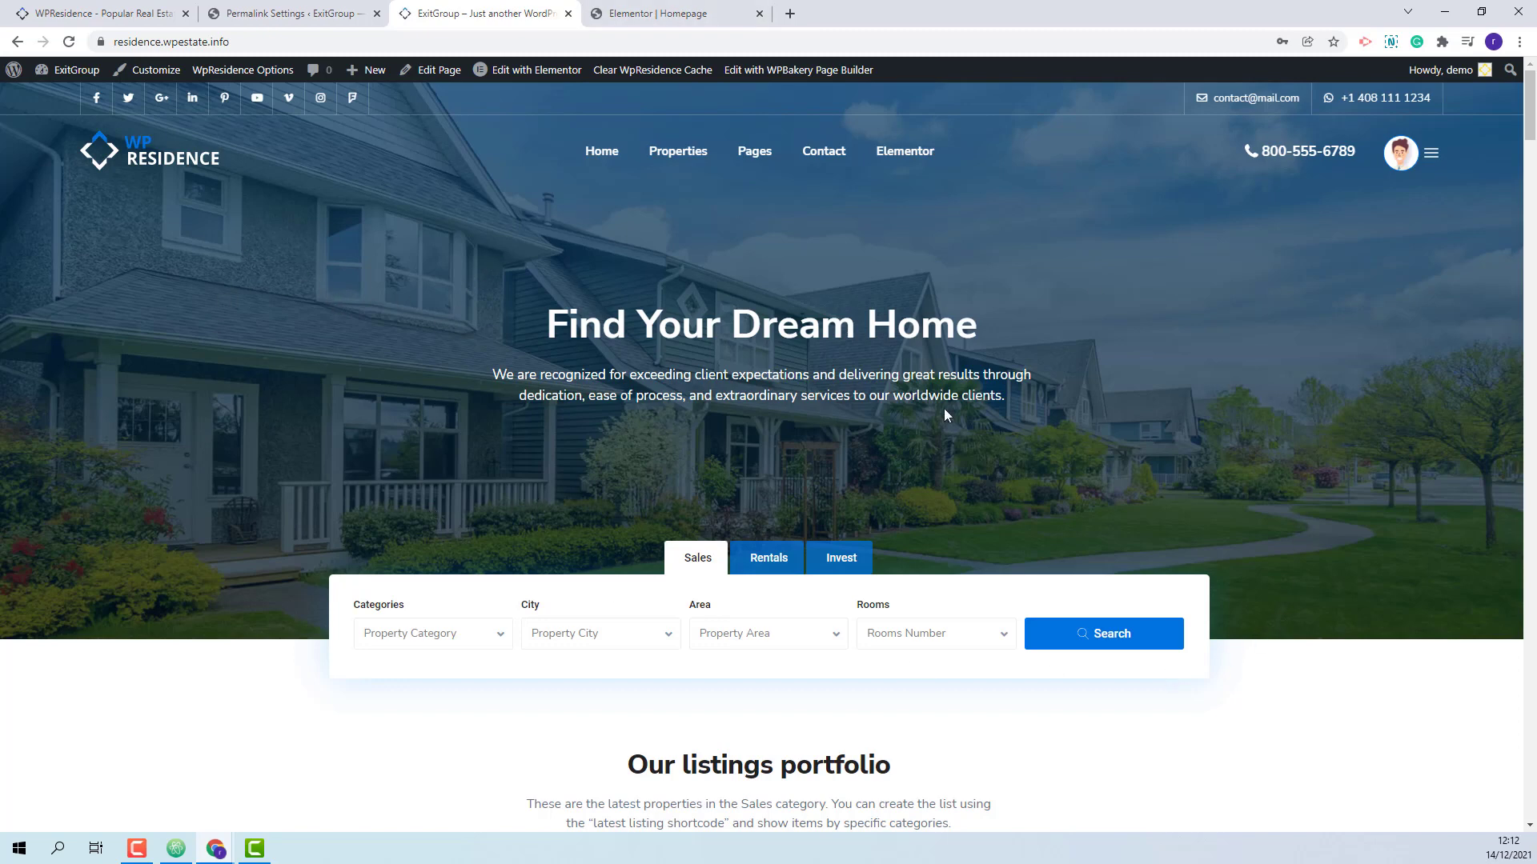
click(740, 14)
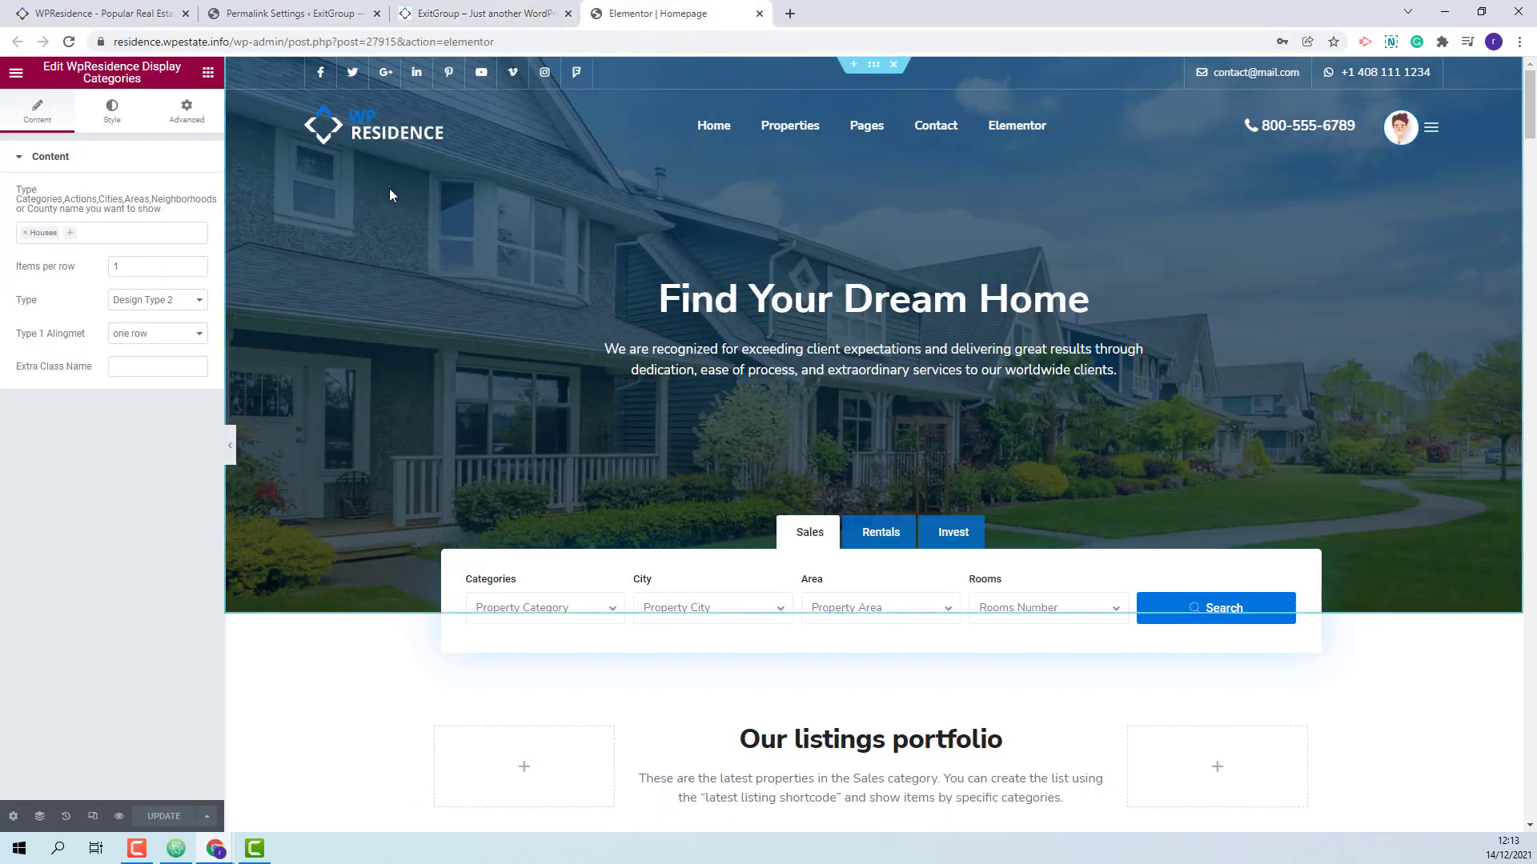
click(40, 817)
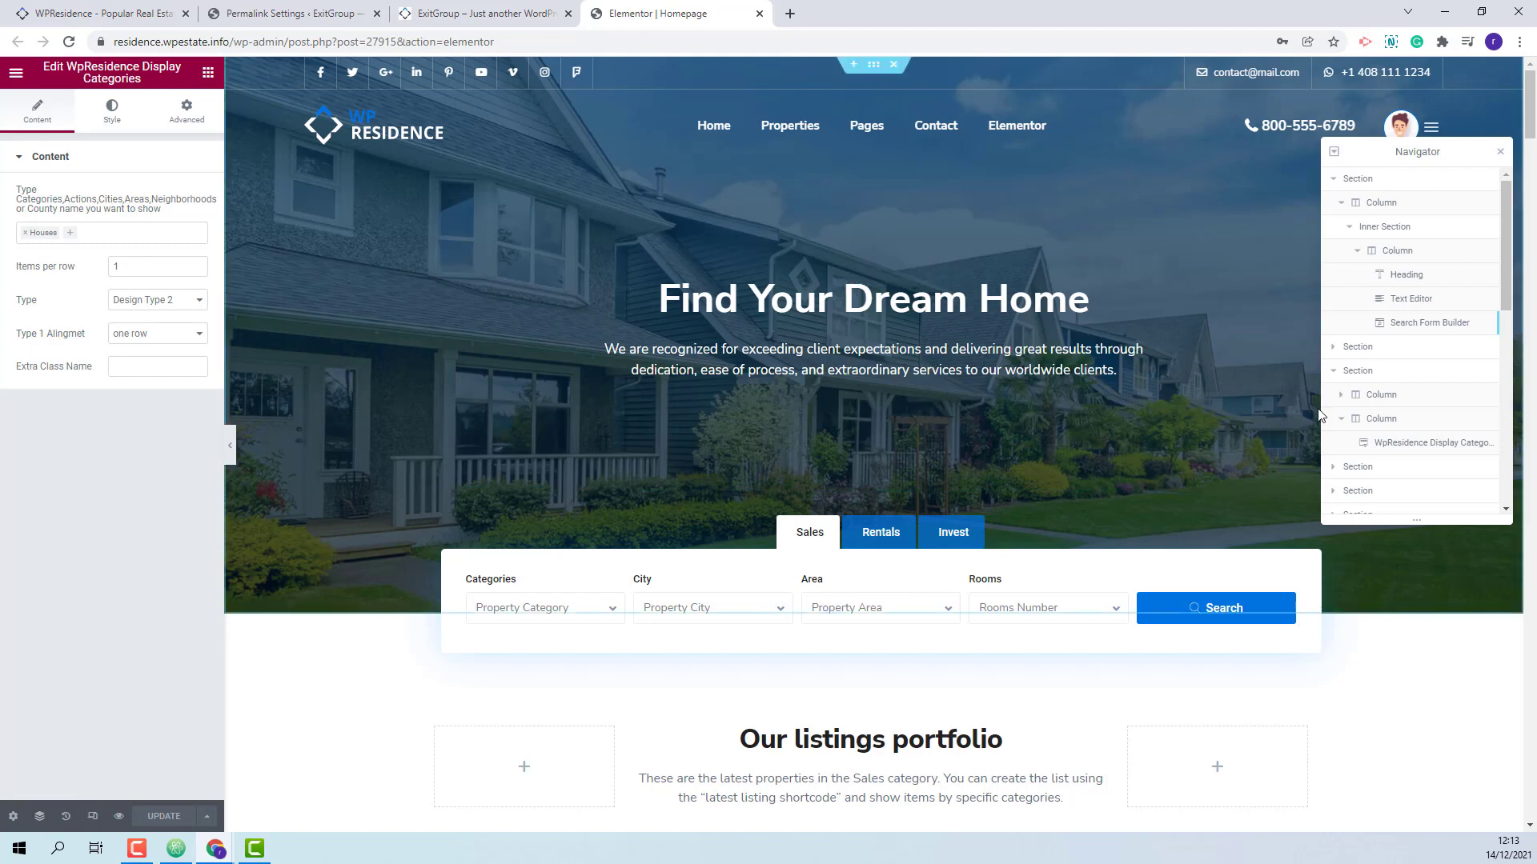
click(1367, 180)
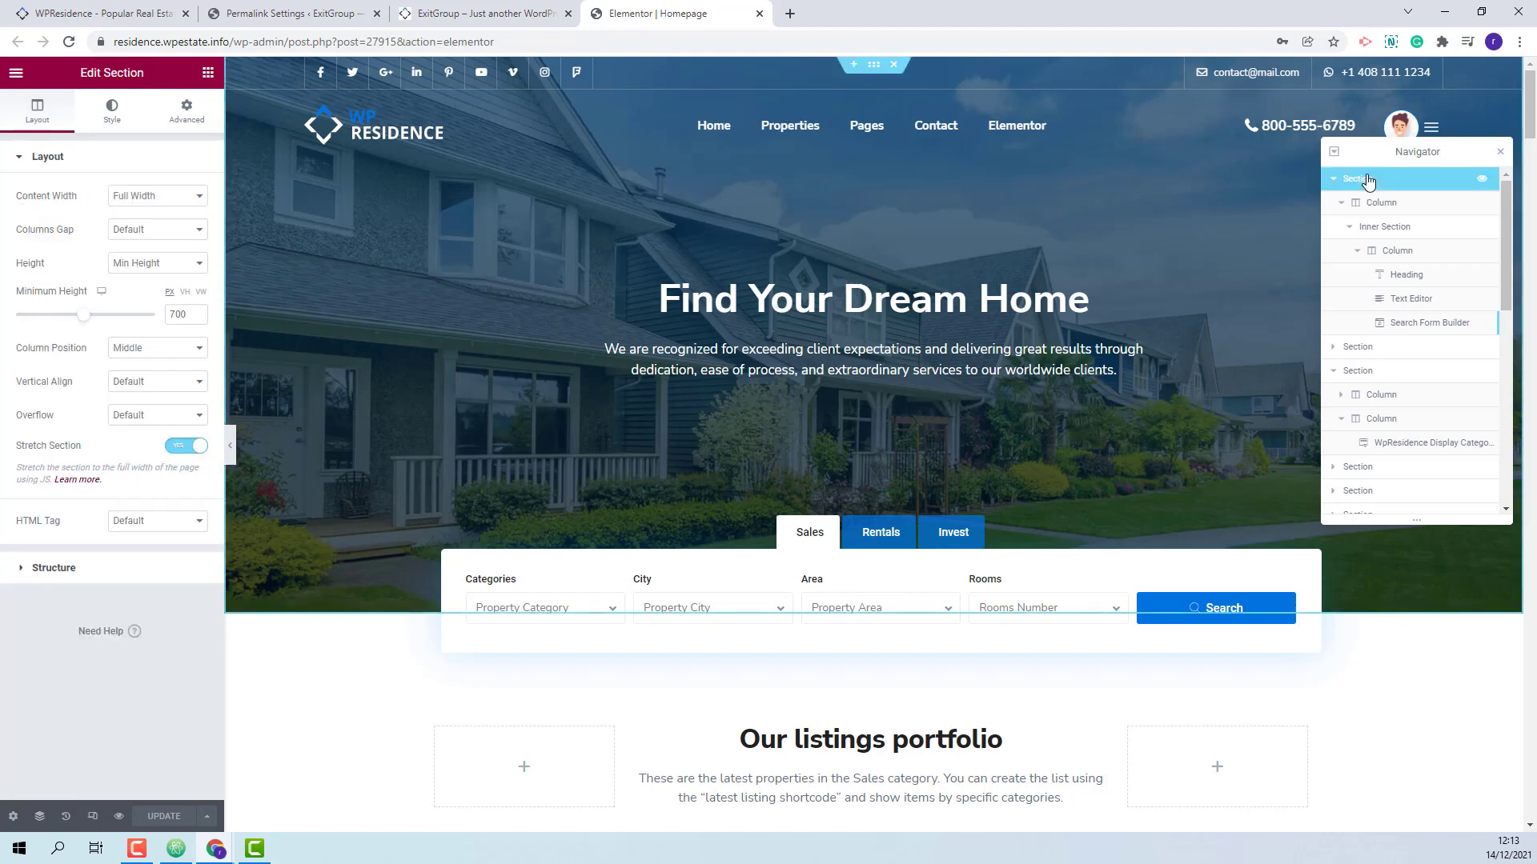
click(118, 116)
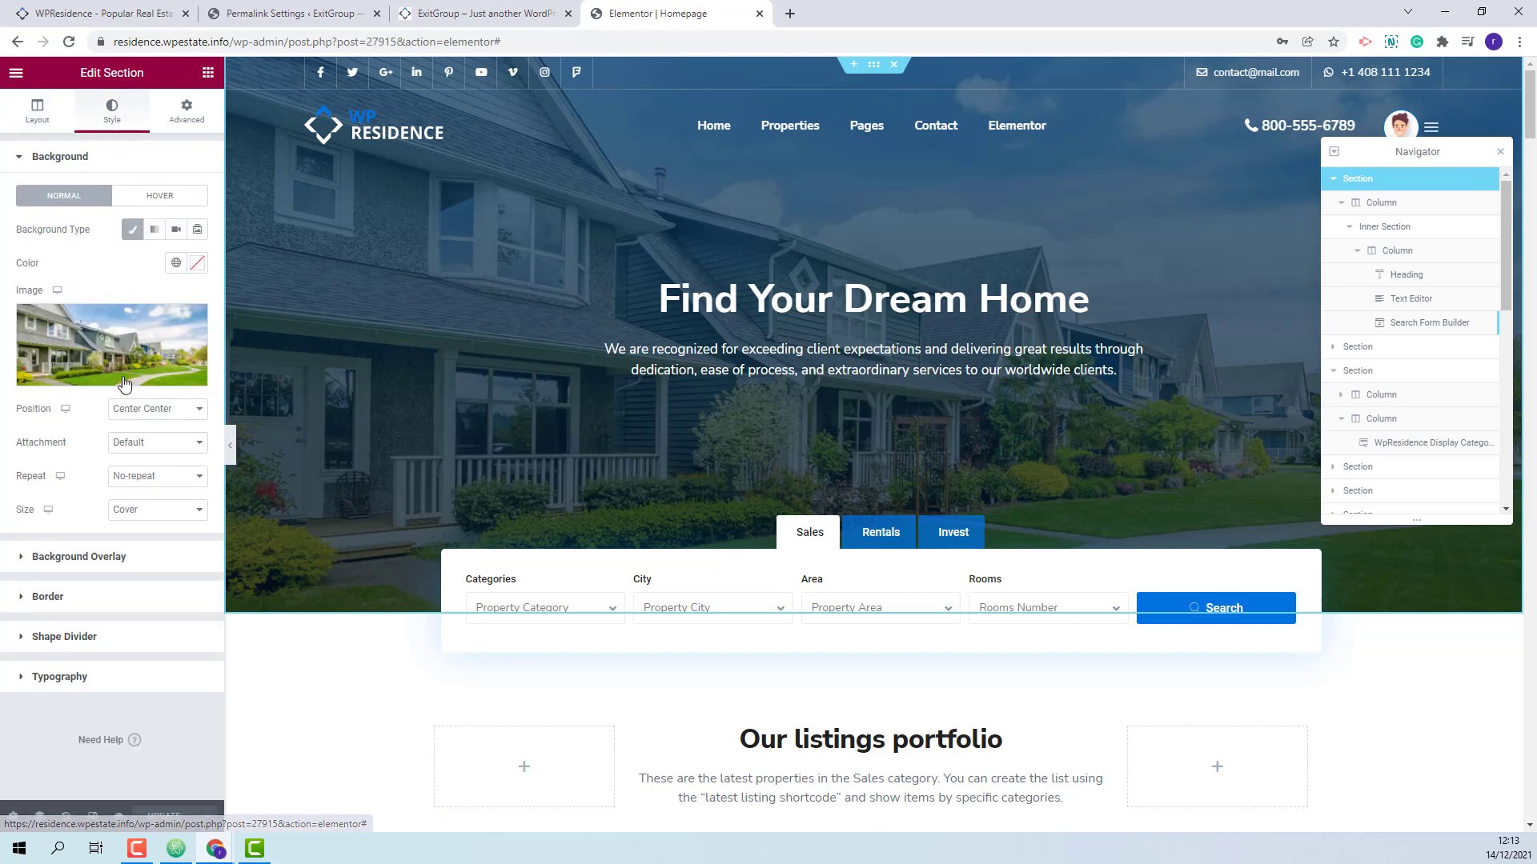
mouse_move(132, 357)
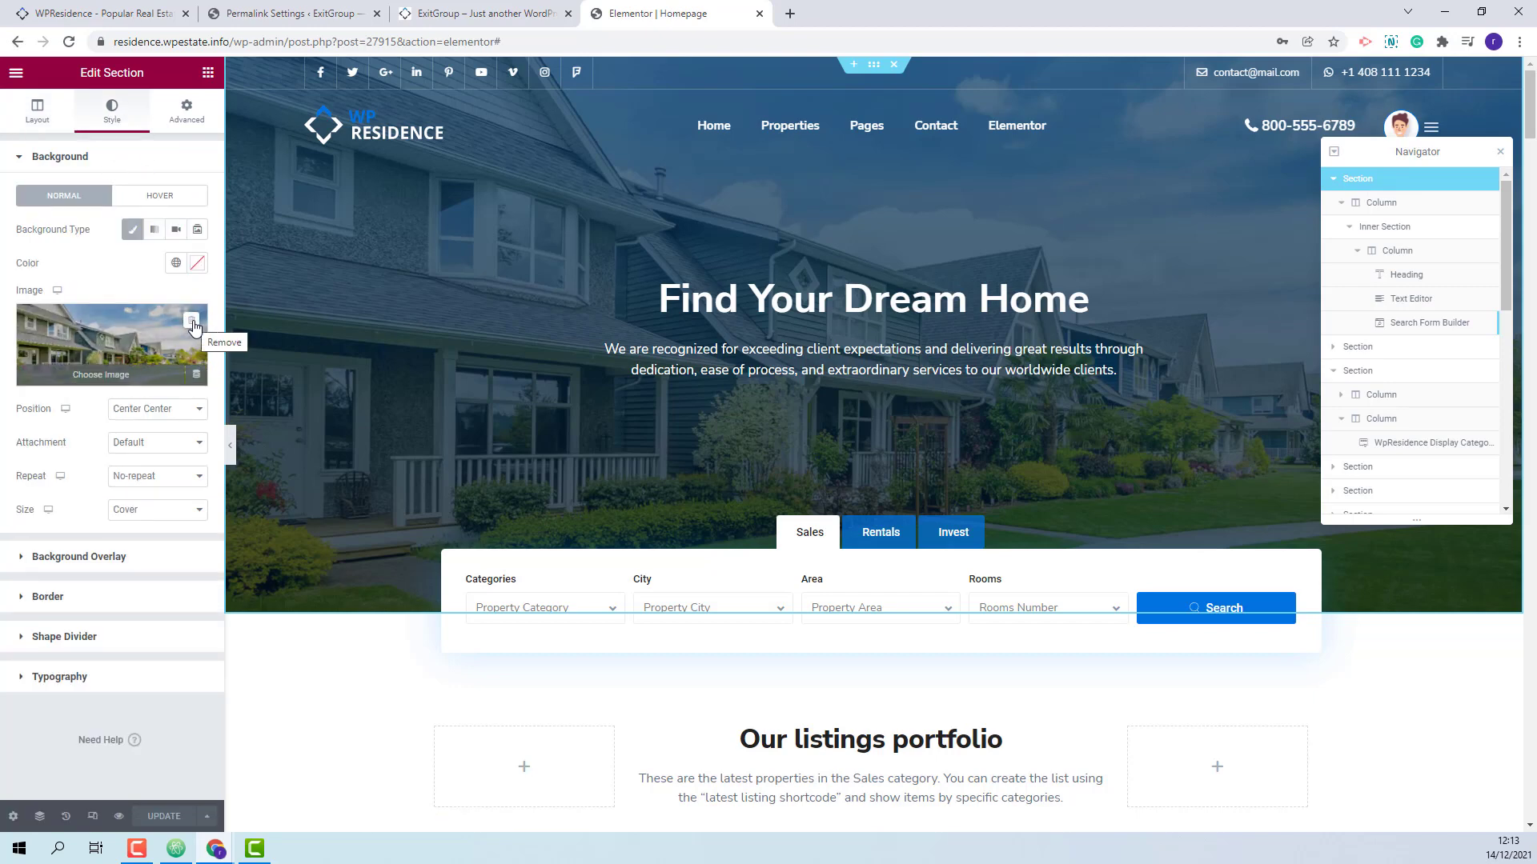
click(448, 13)
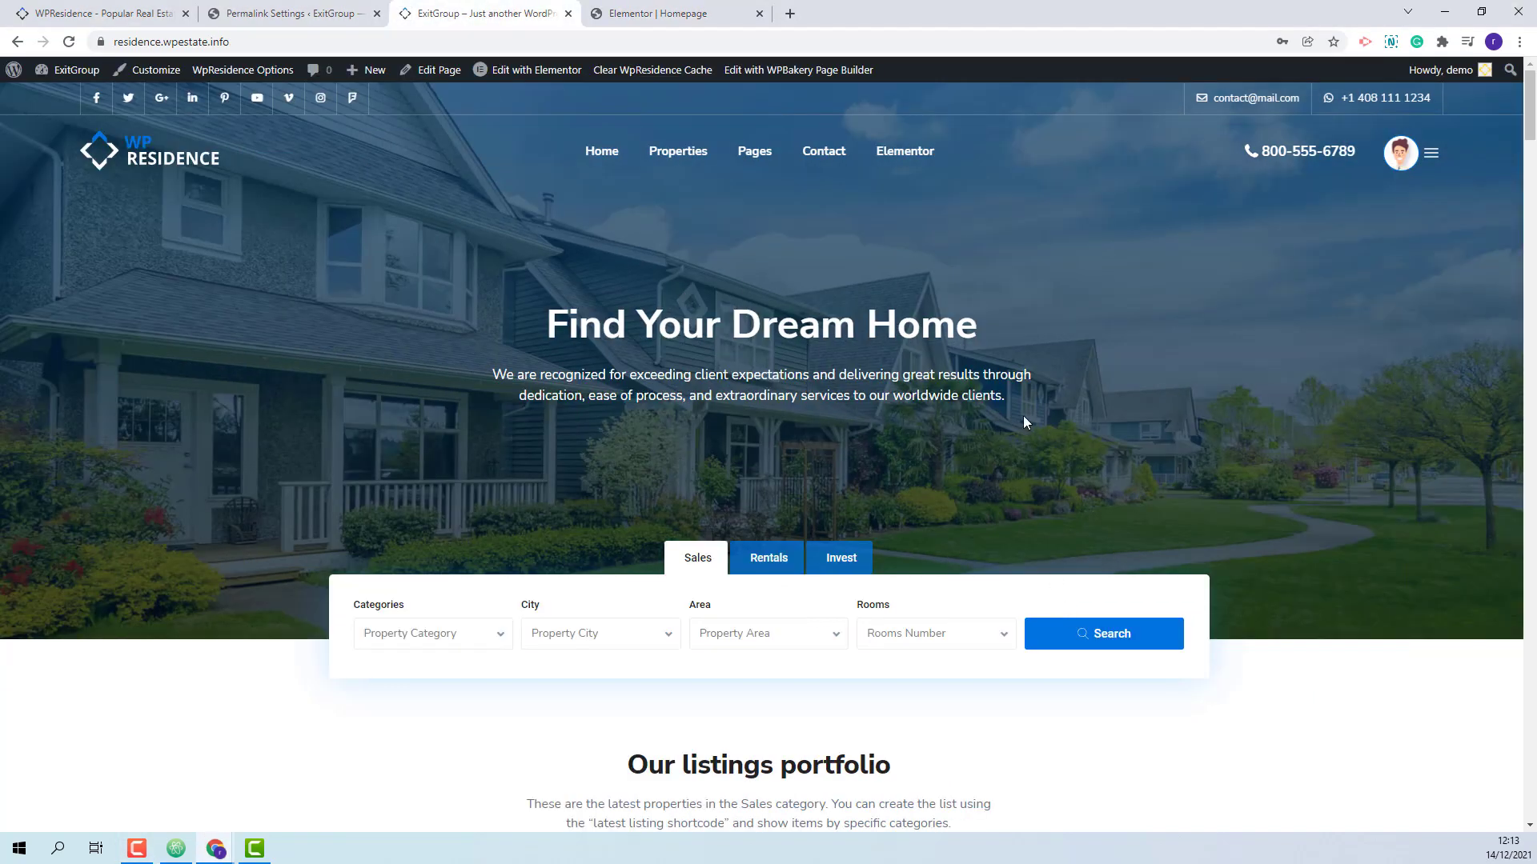
Scroll to Best off-plan projects and view the Apartment Class B, Apartment Class C and Penthouse tabs.
scroll(1024, 422, down, 12)
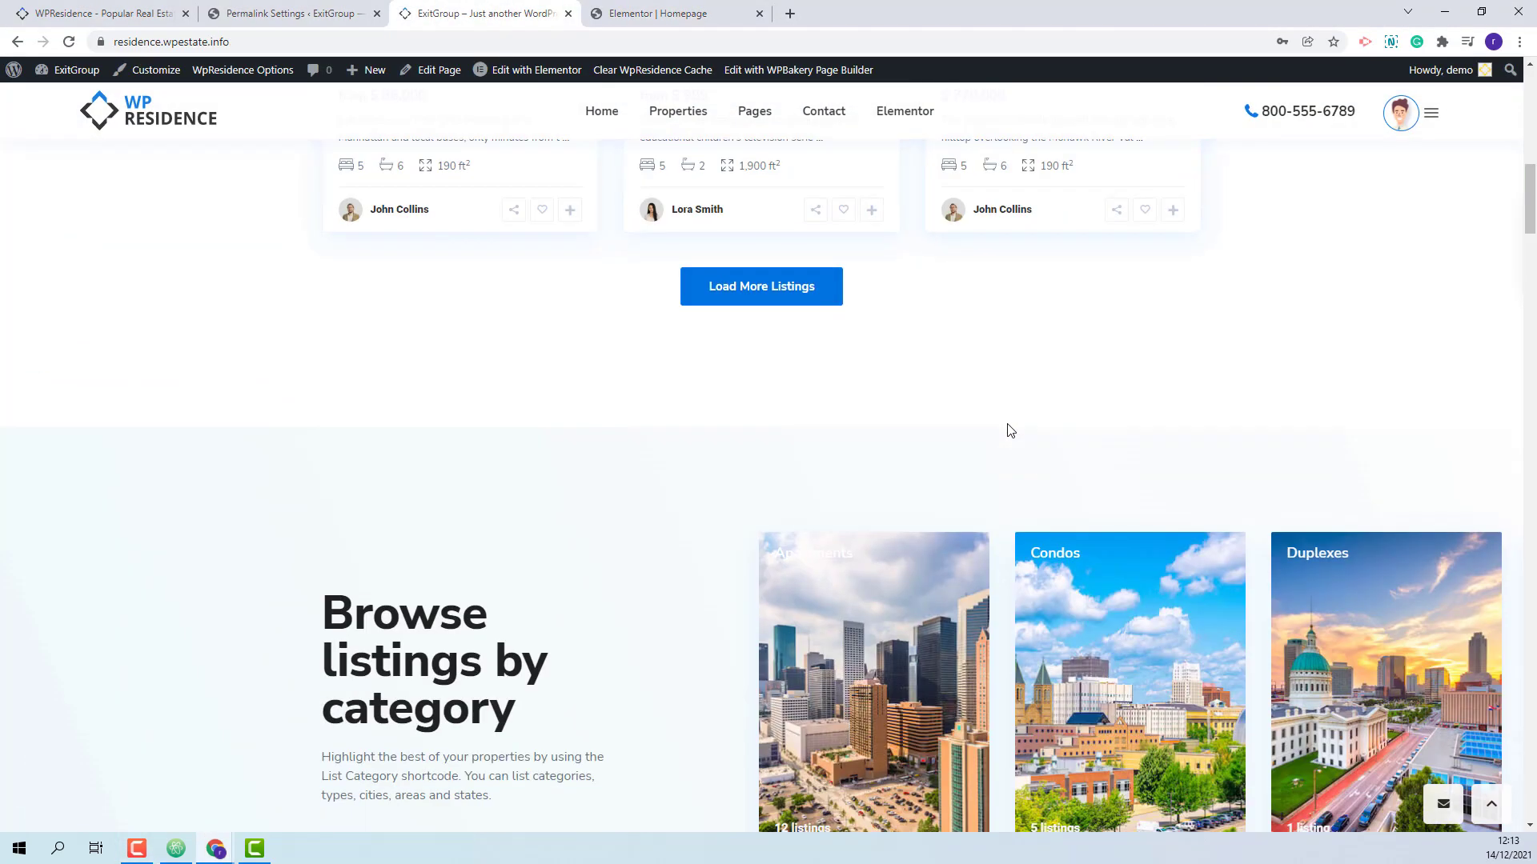
scroll(1010, 430, down, 20)
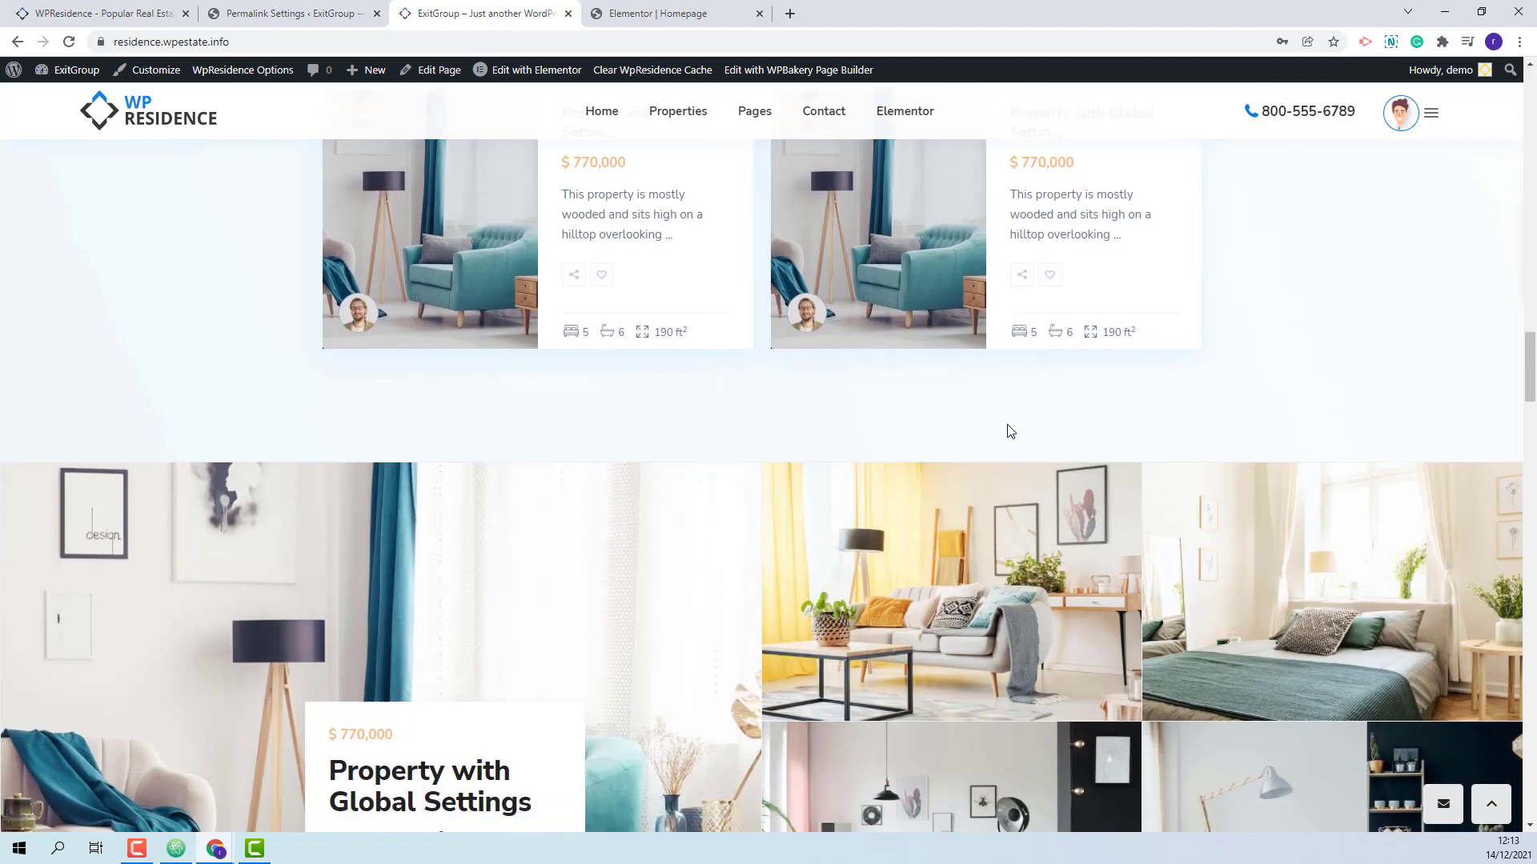
scroll(1007, 431, down, 15)
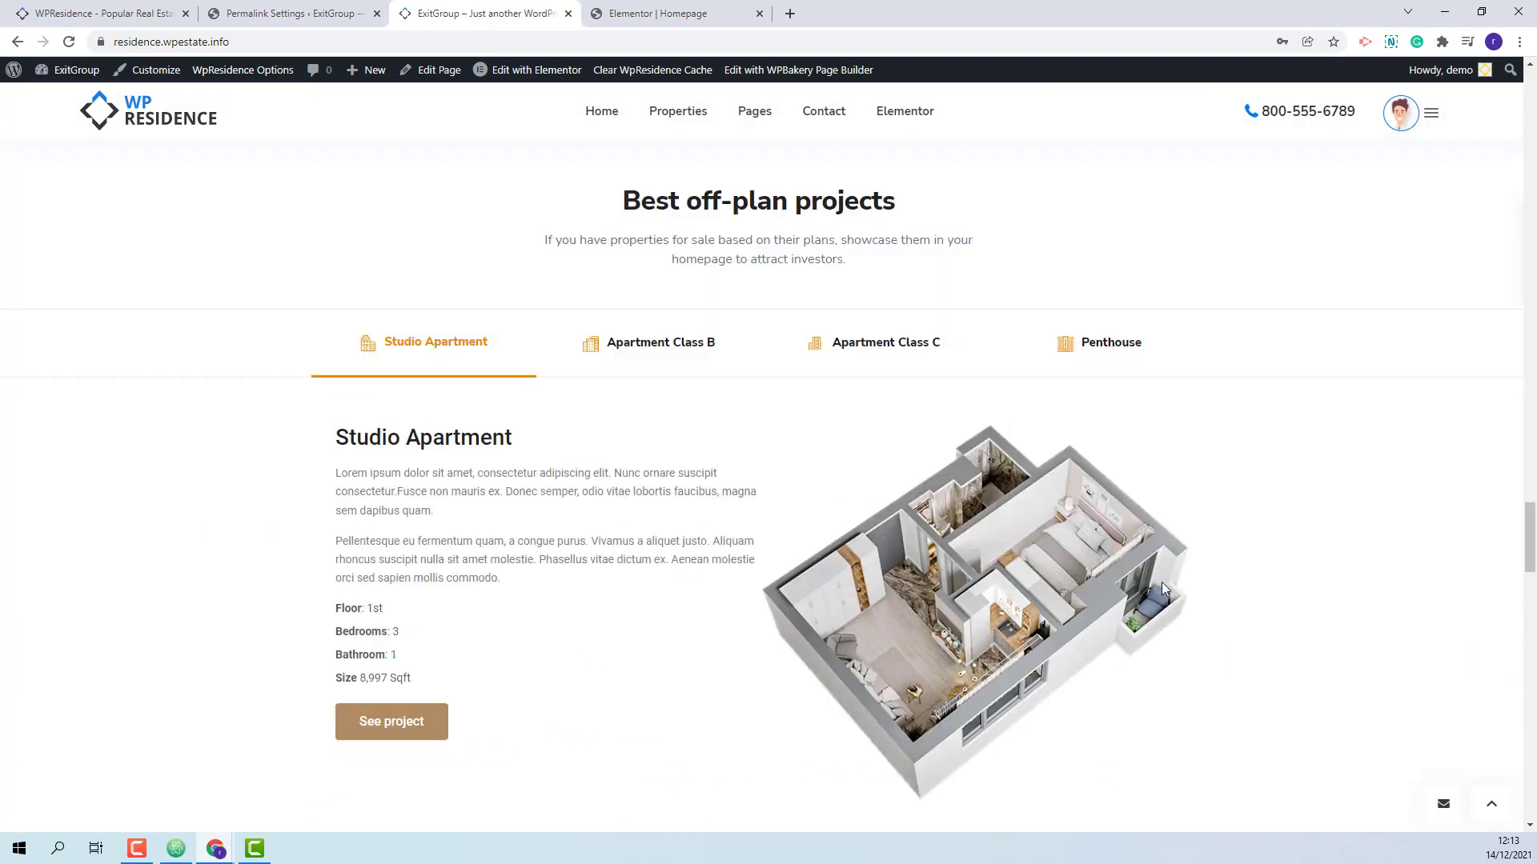
click(660, 346)
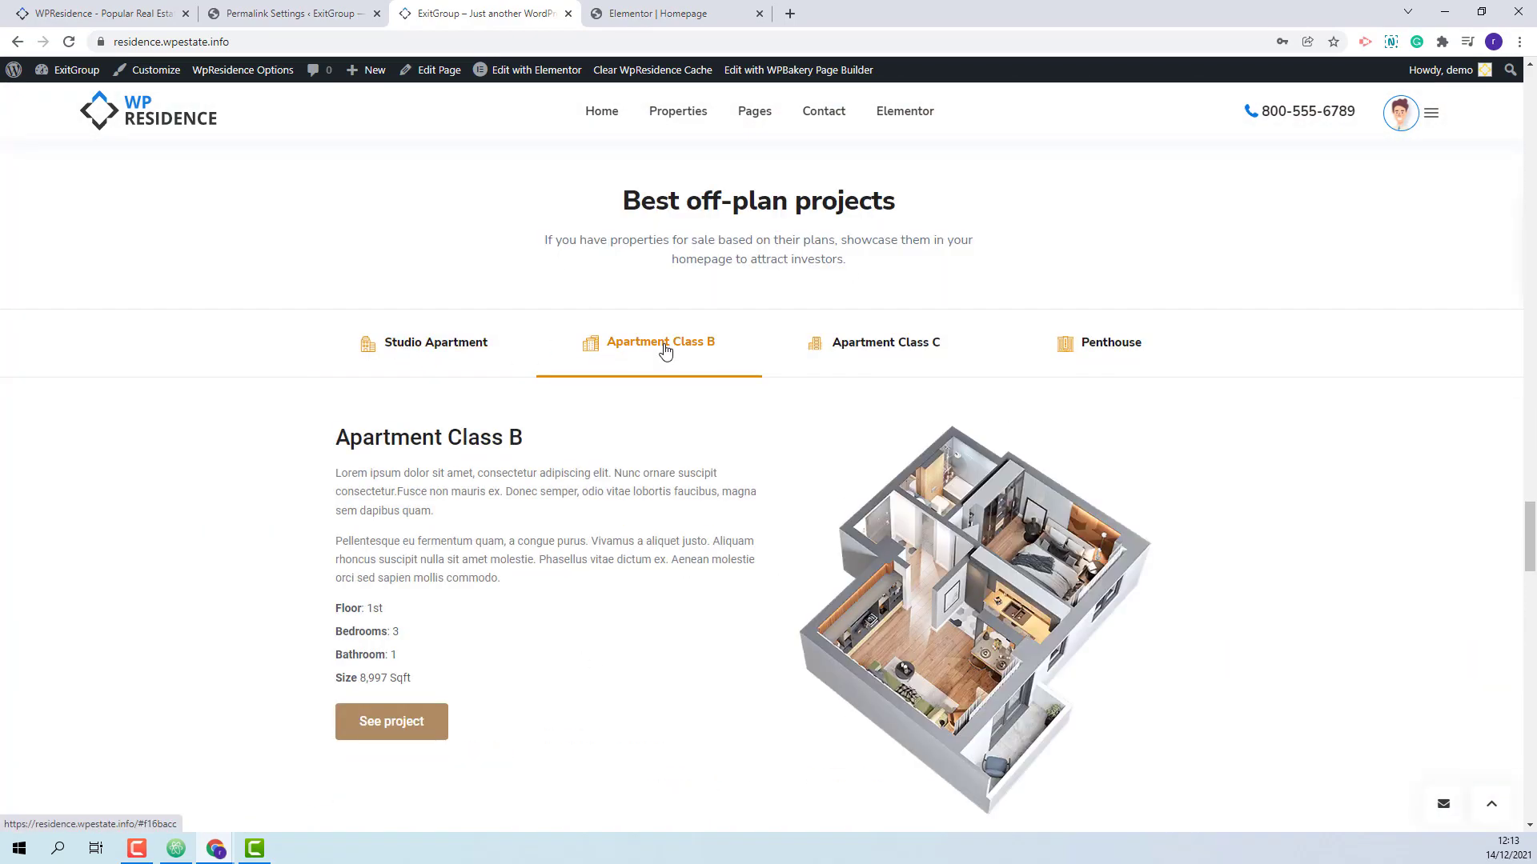
click(933, 352)
click(1129, 346)
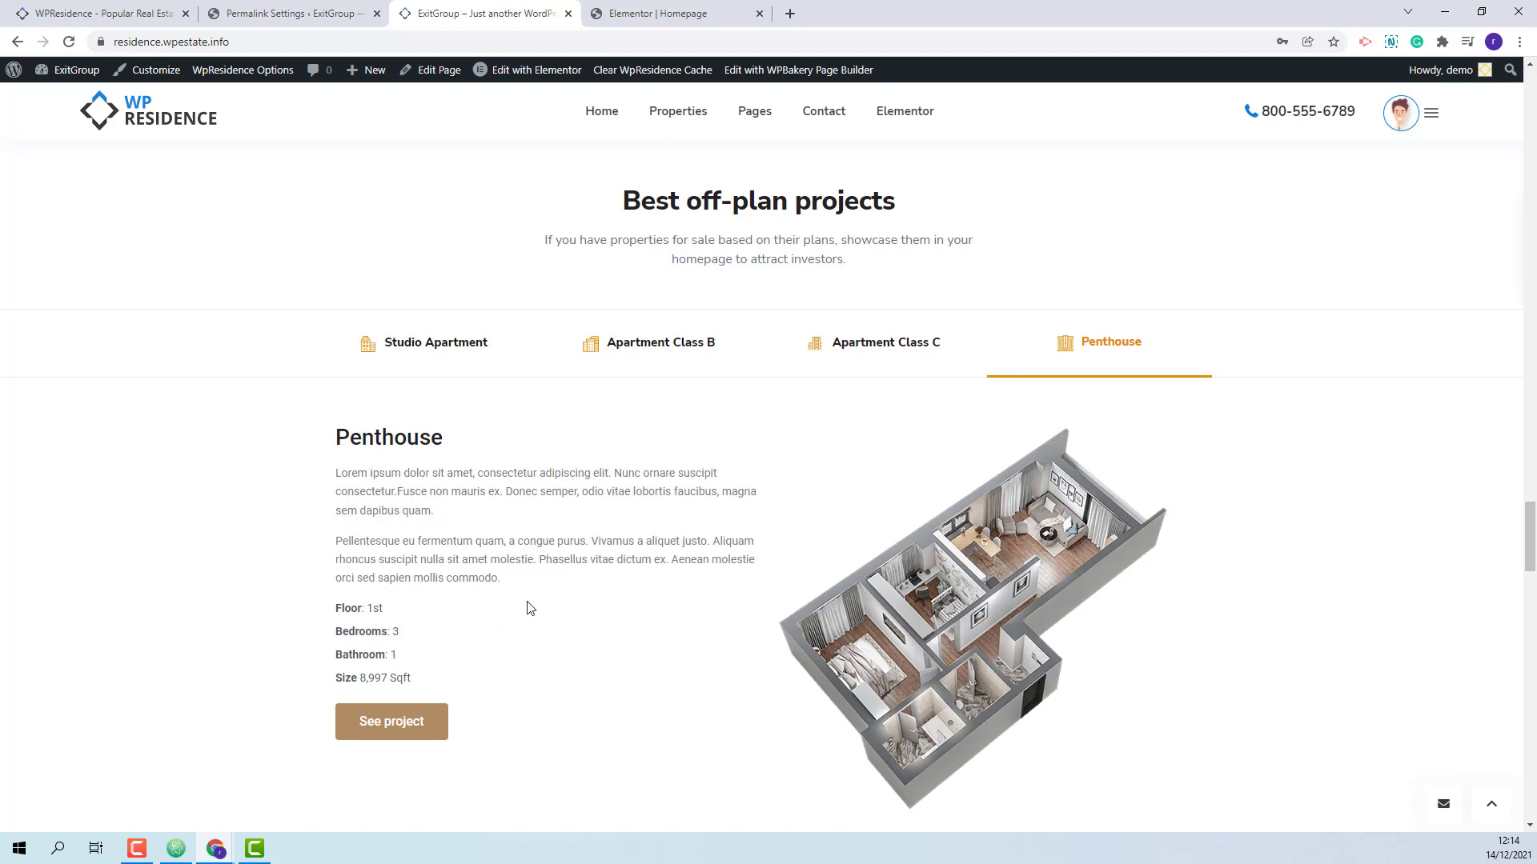
In the Elementor homepage editor, select the off-plan projects WpResidence Tabs widget.
click(637, 13)
scroll(893, 529, down, 20)
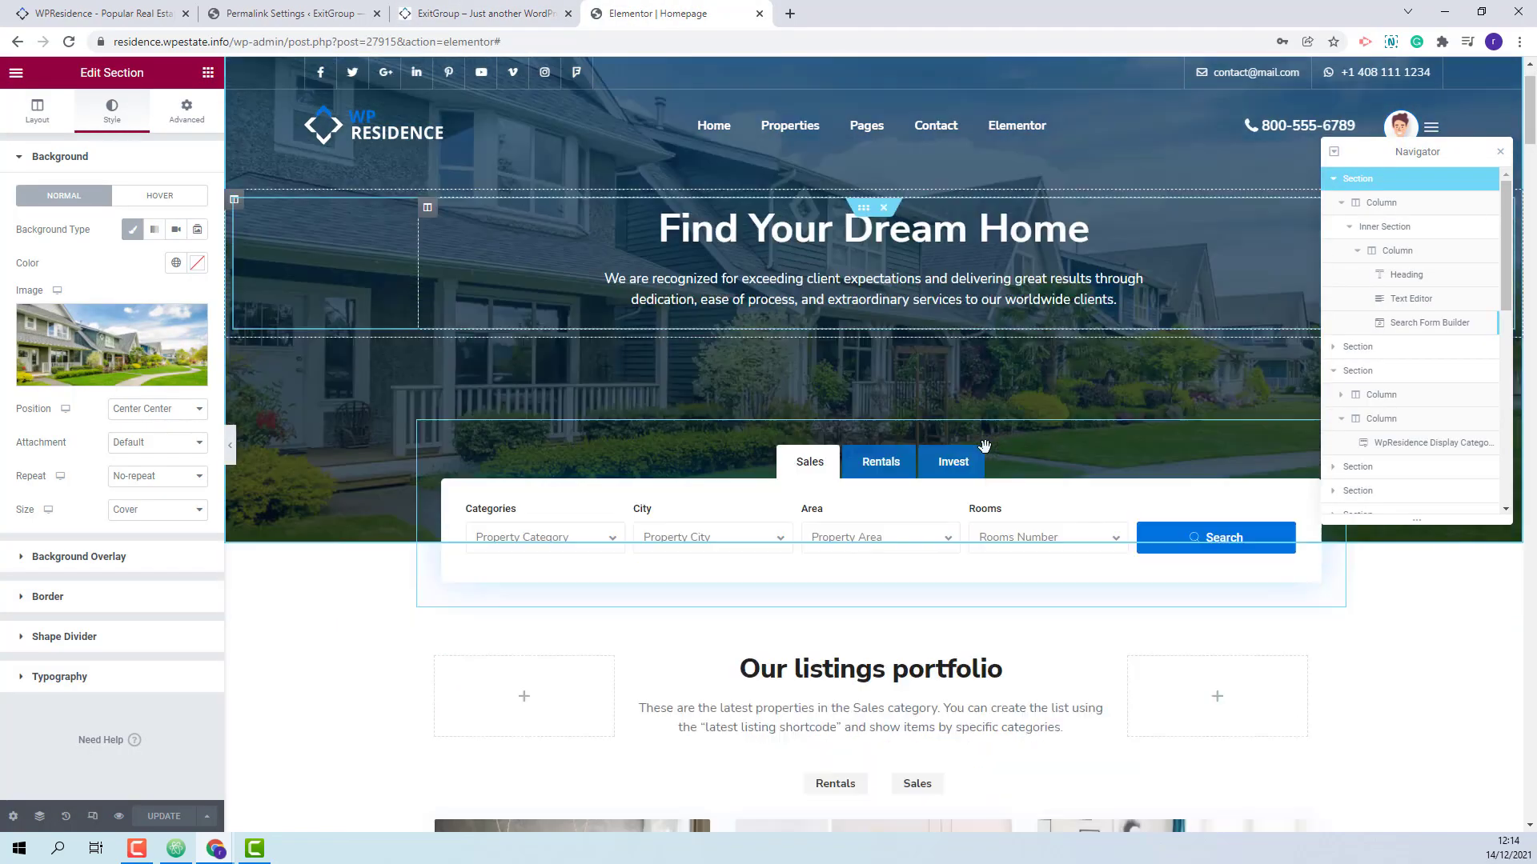
scroll(895, 541, down, 15)
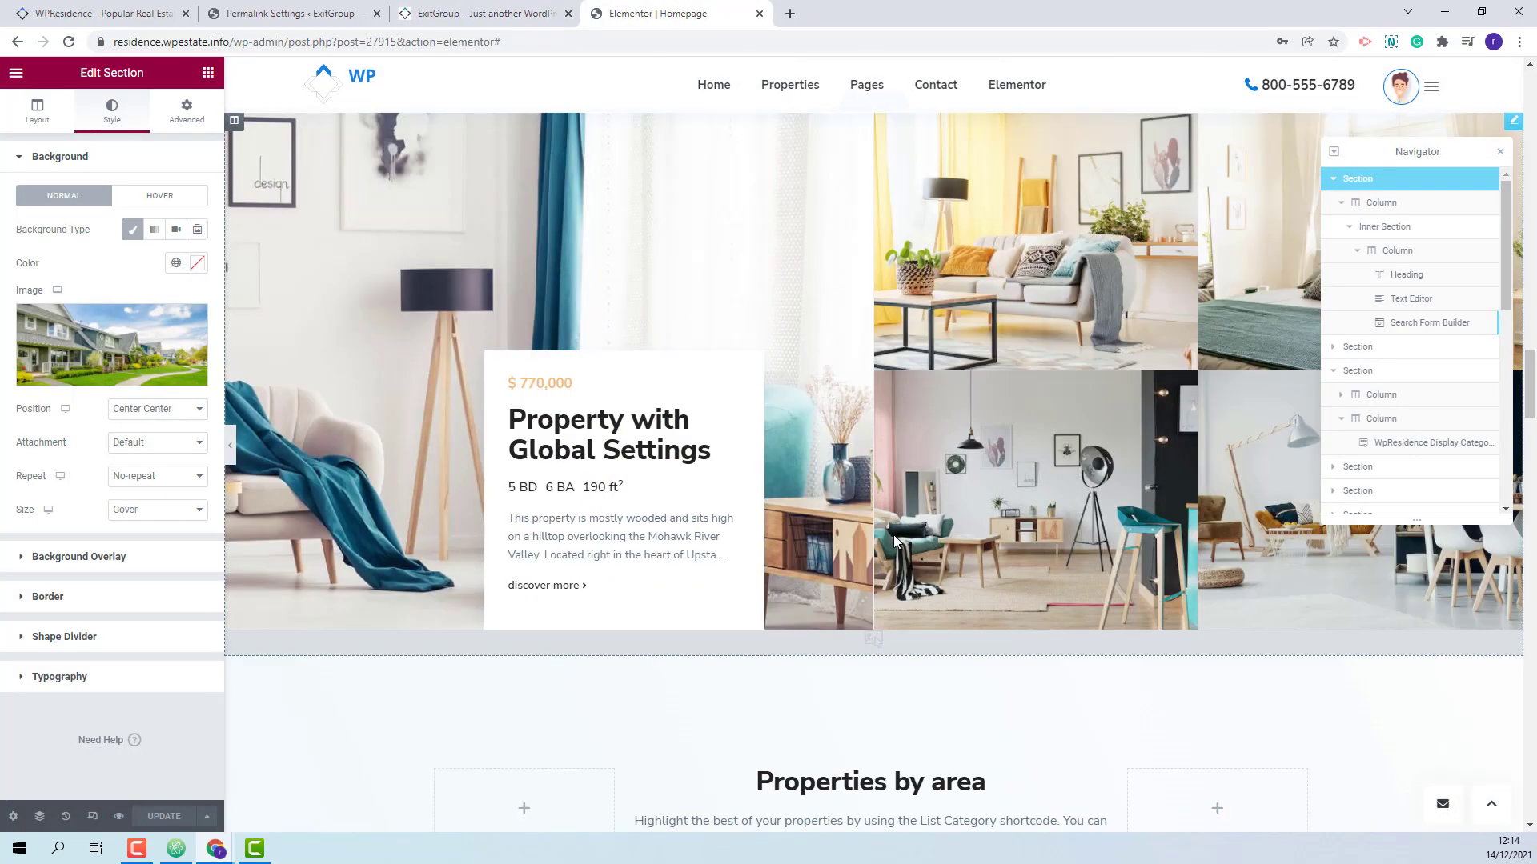
scroll(894, 541, down, 4)
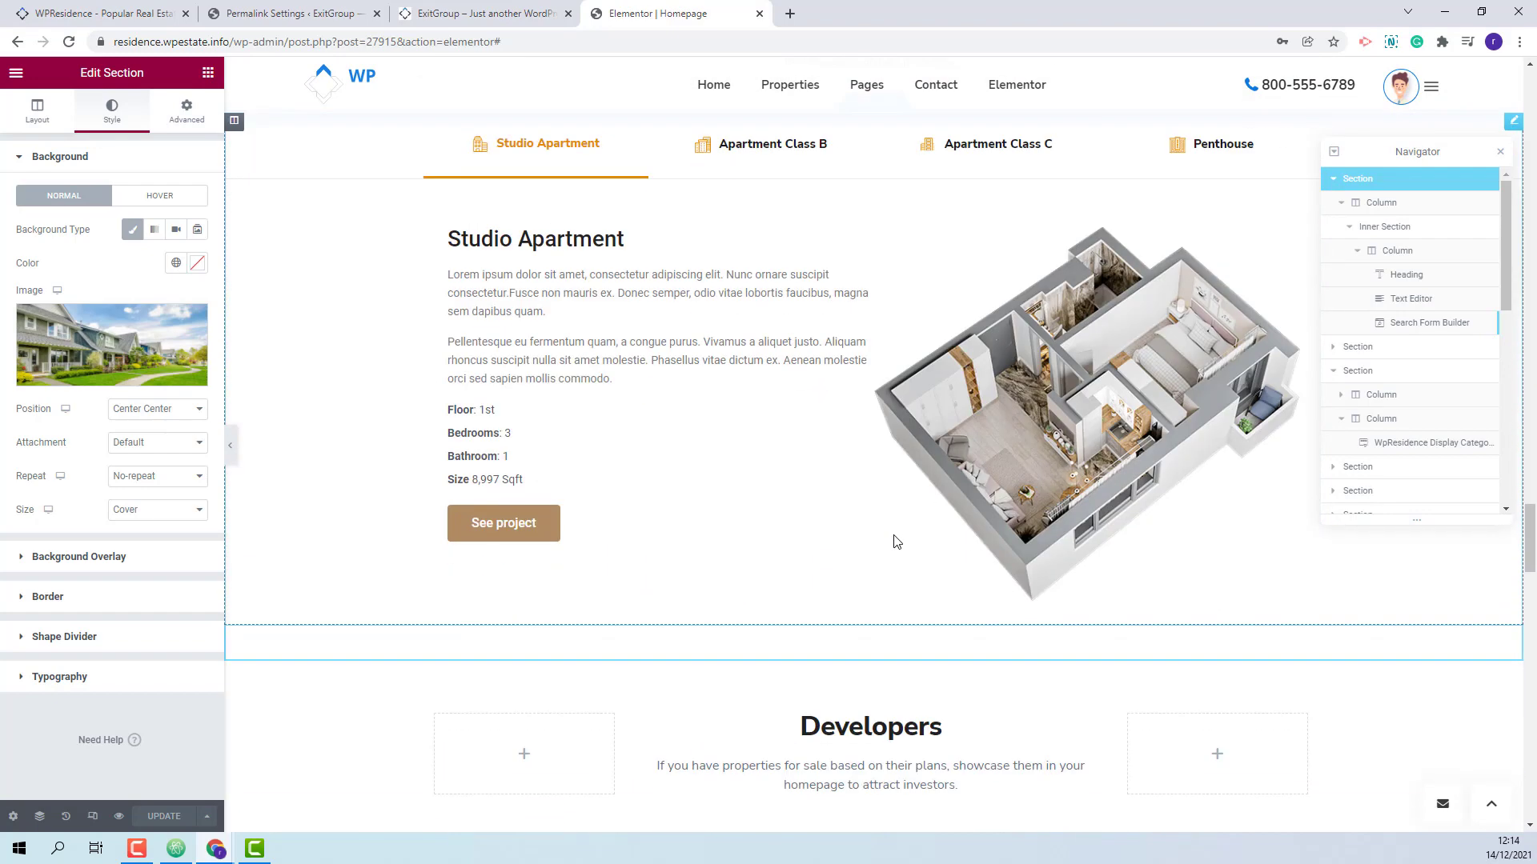
click(525, 367)
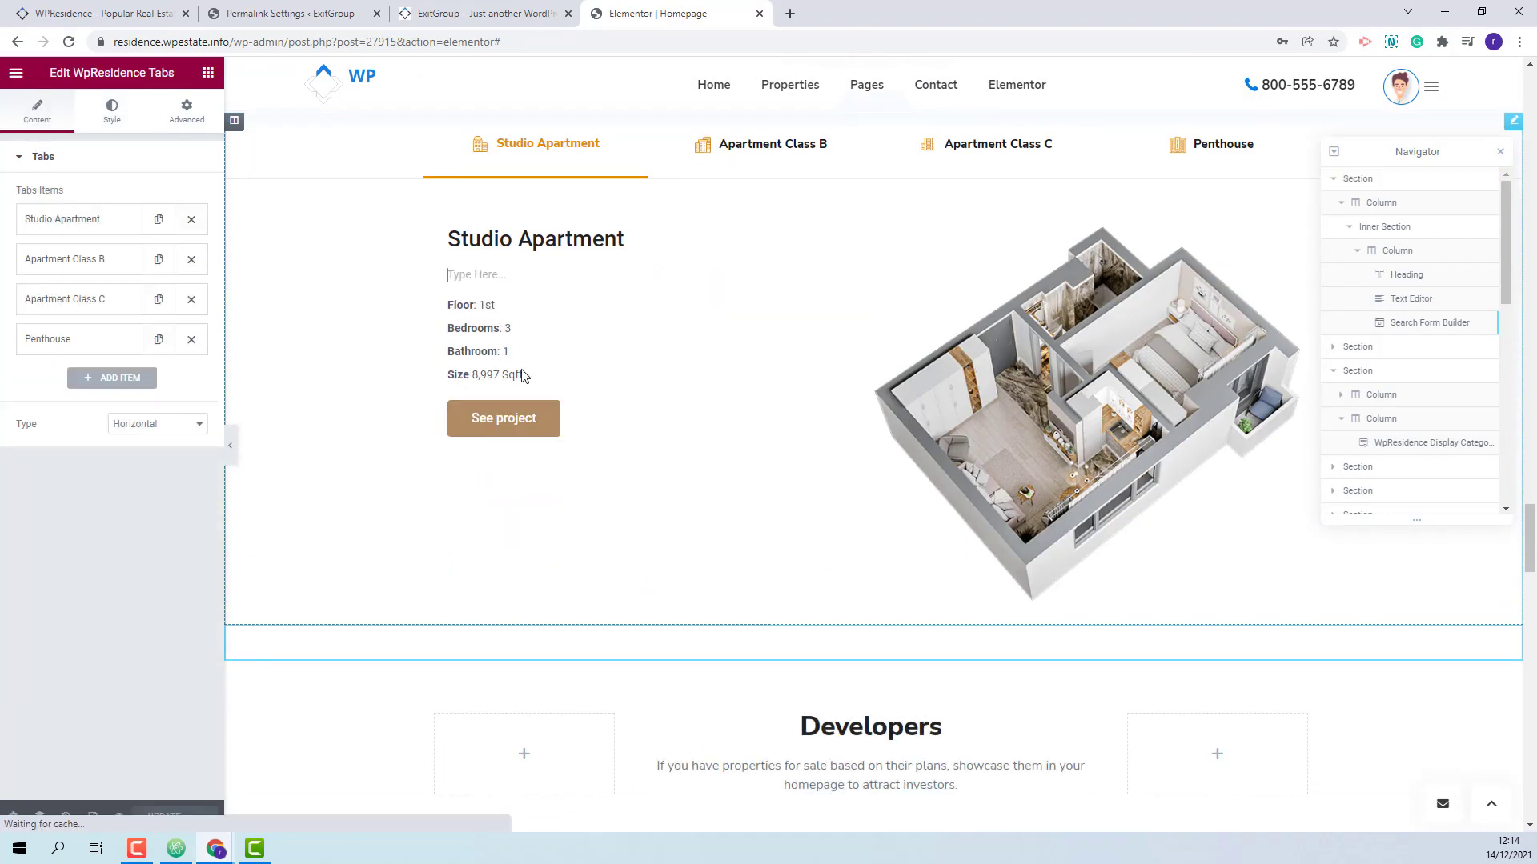
Expand the Studio Apartment, Apartment Class B and Penthouse tab items to check their templates.
click(123, 228)
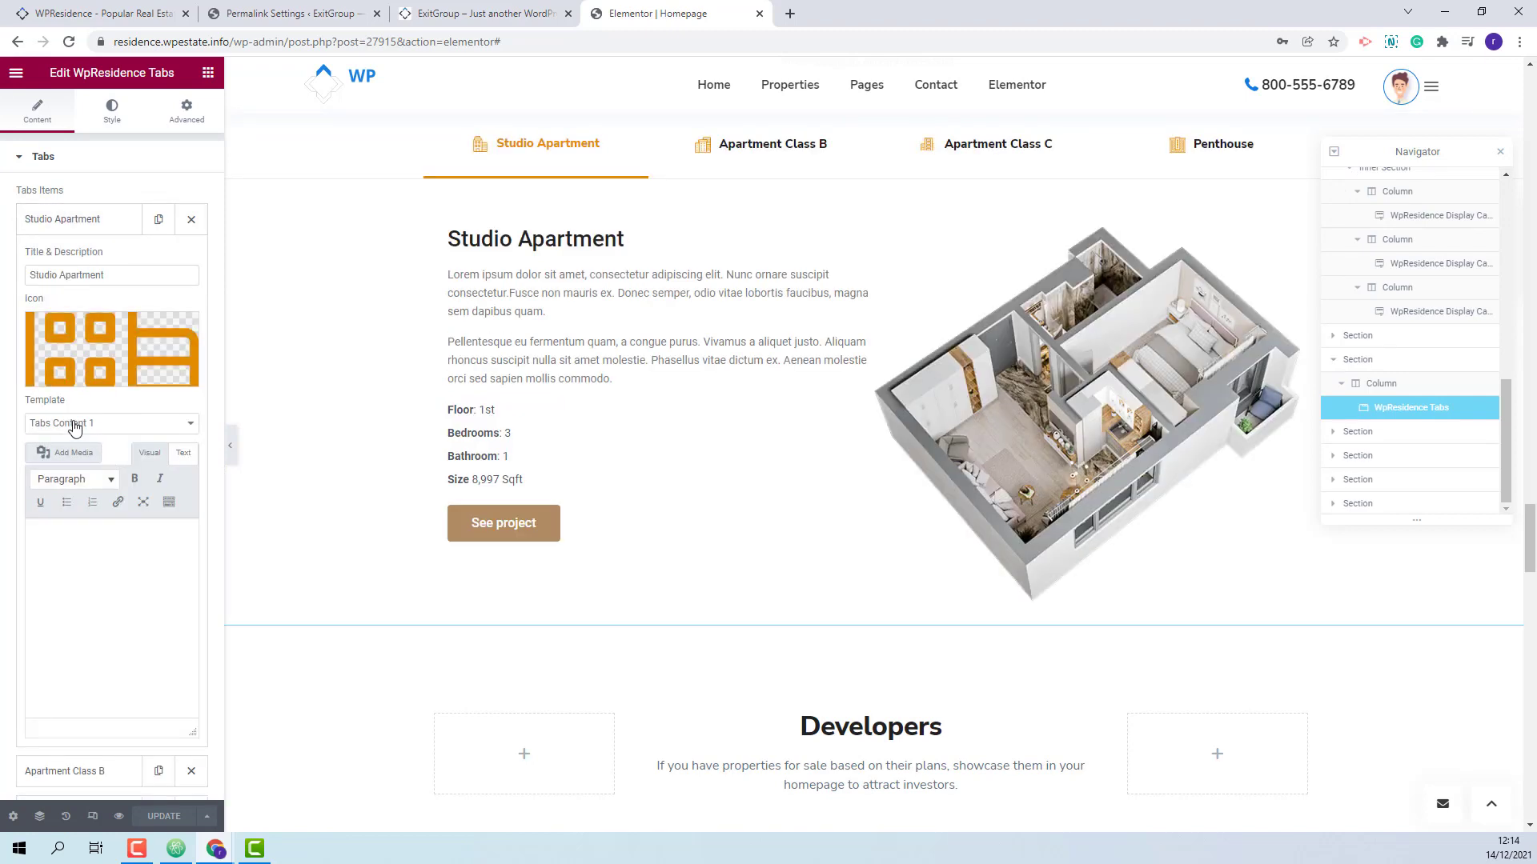
click(80, 423)
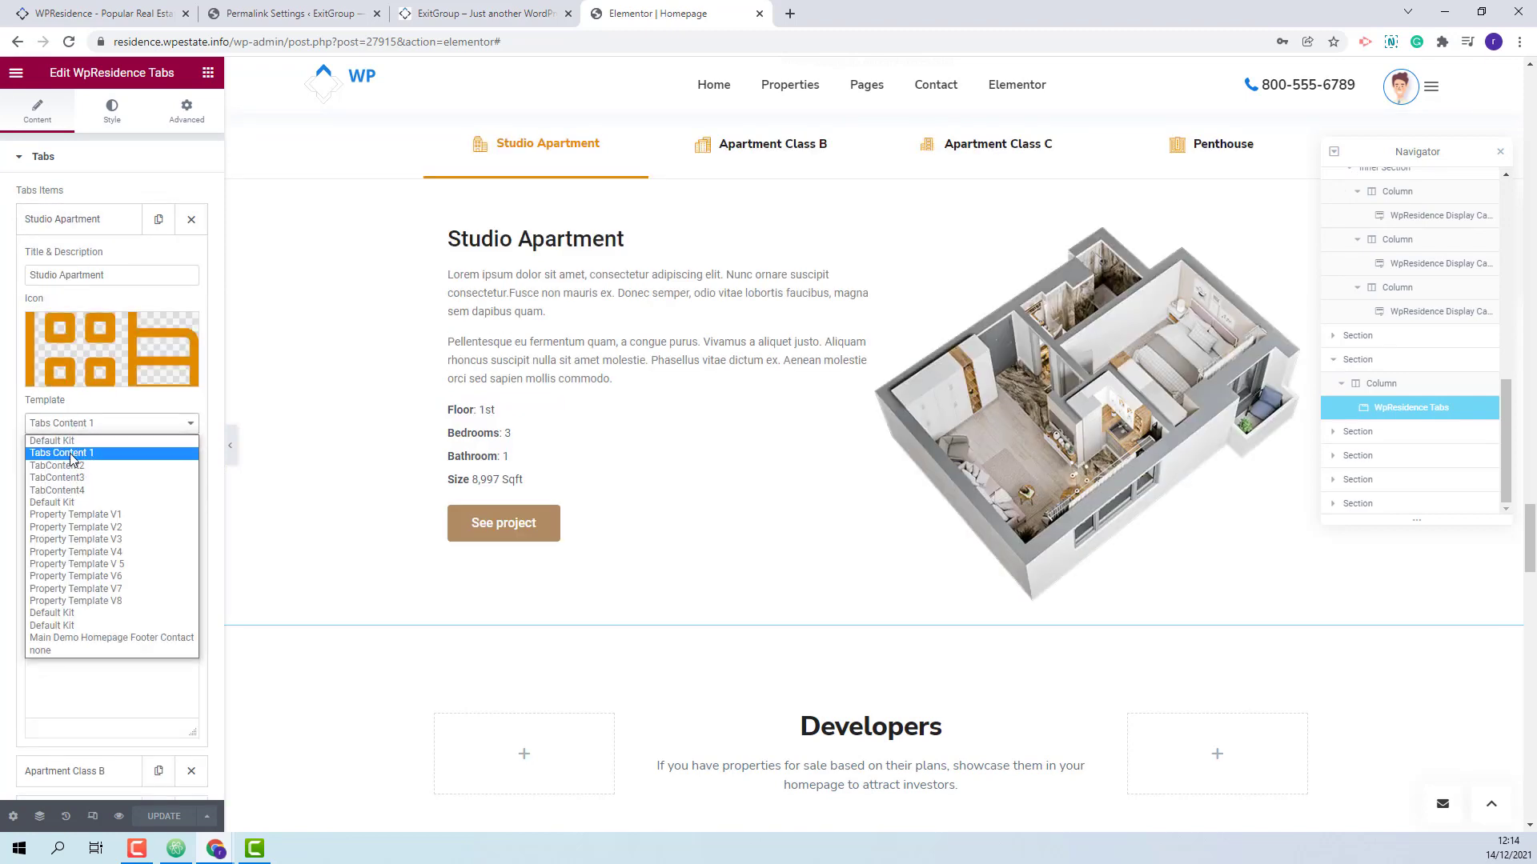
click(50, 466)
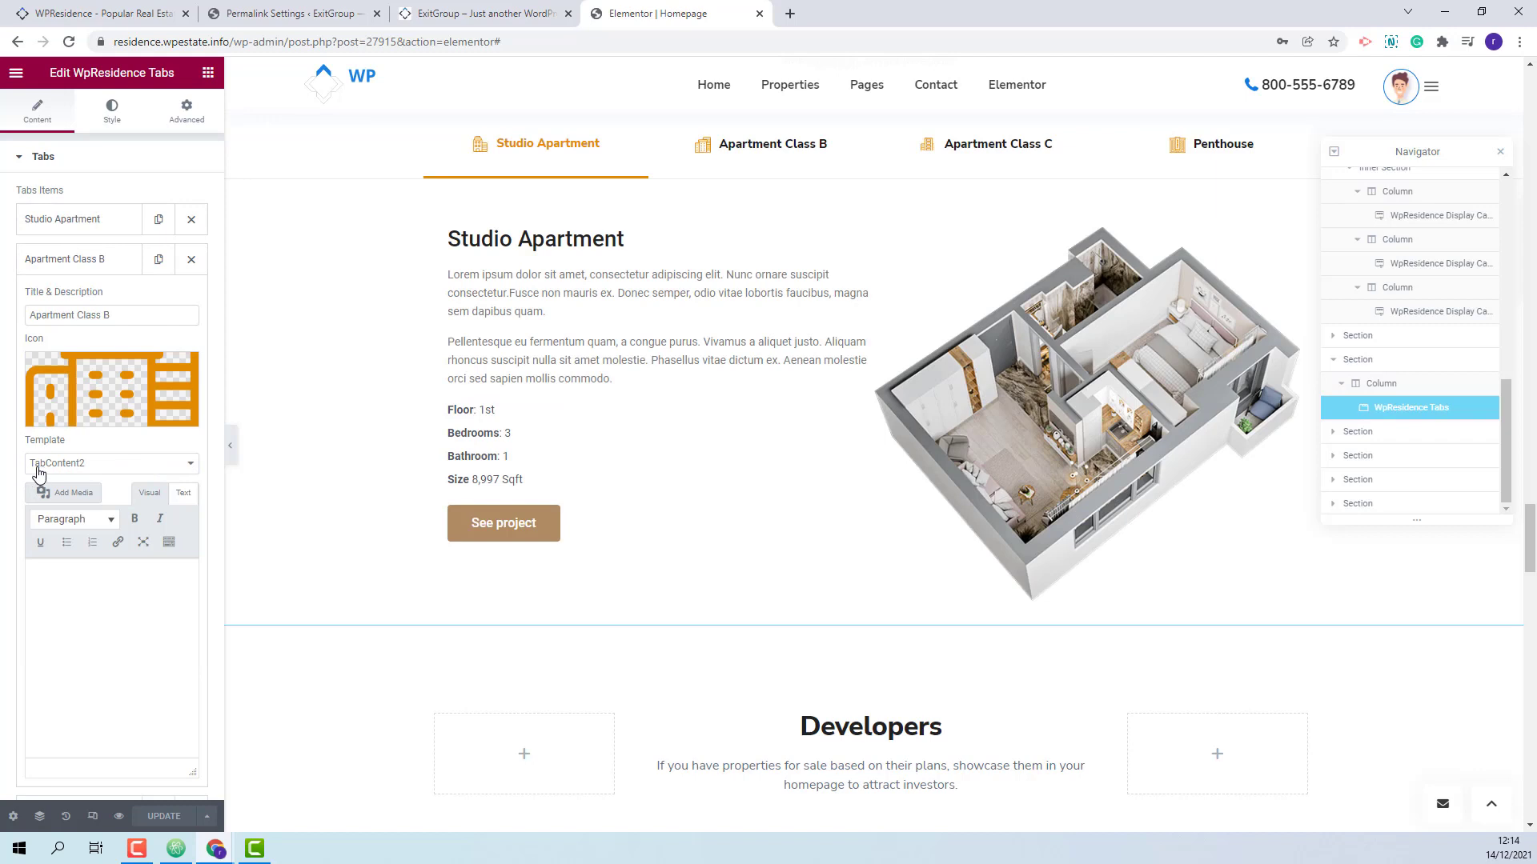
click(132, 254)
click(36, 339)
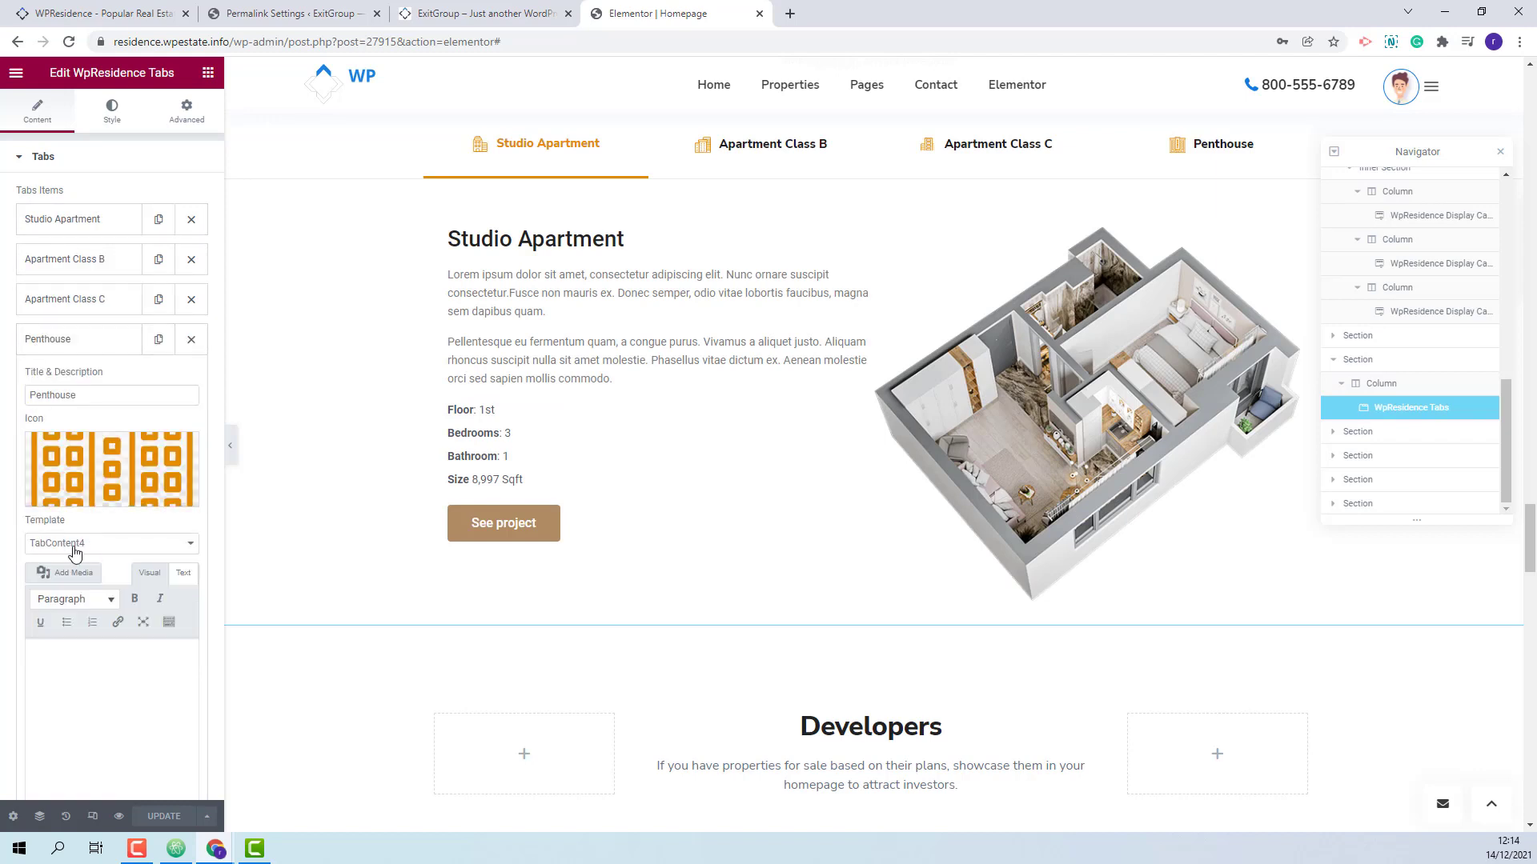
click(80, 339)
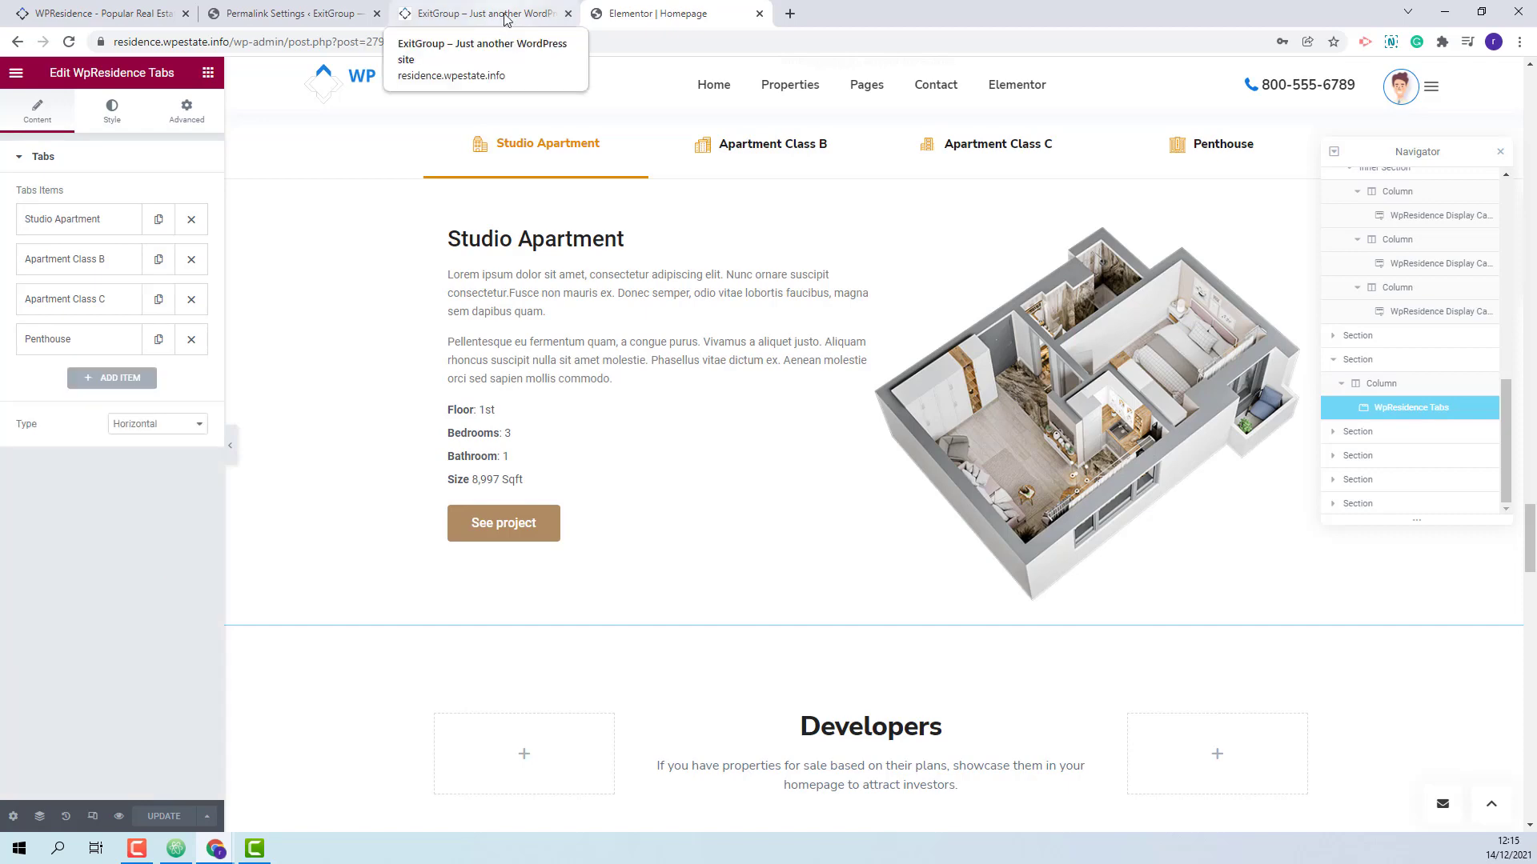
From the live homepage's Edit with Elementor menu, open the Tabs Content 1 template.
click(506, 17)
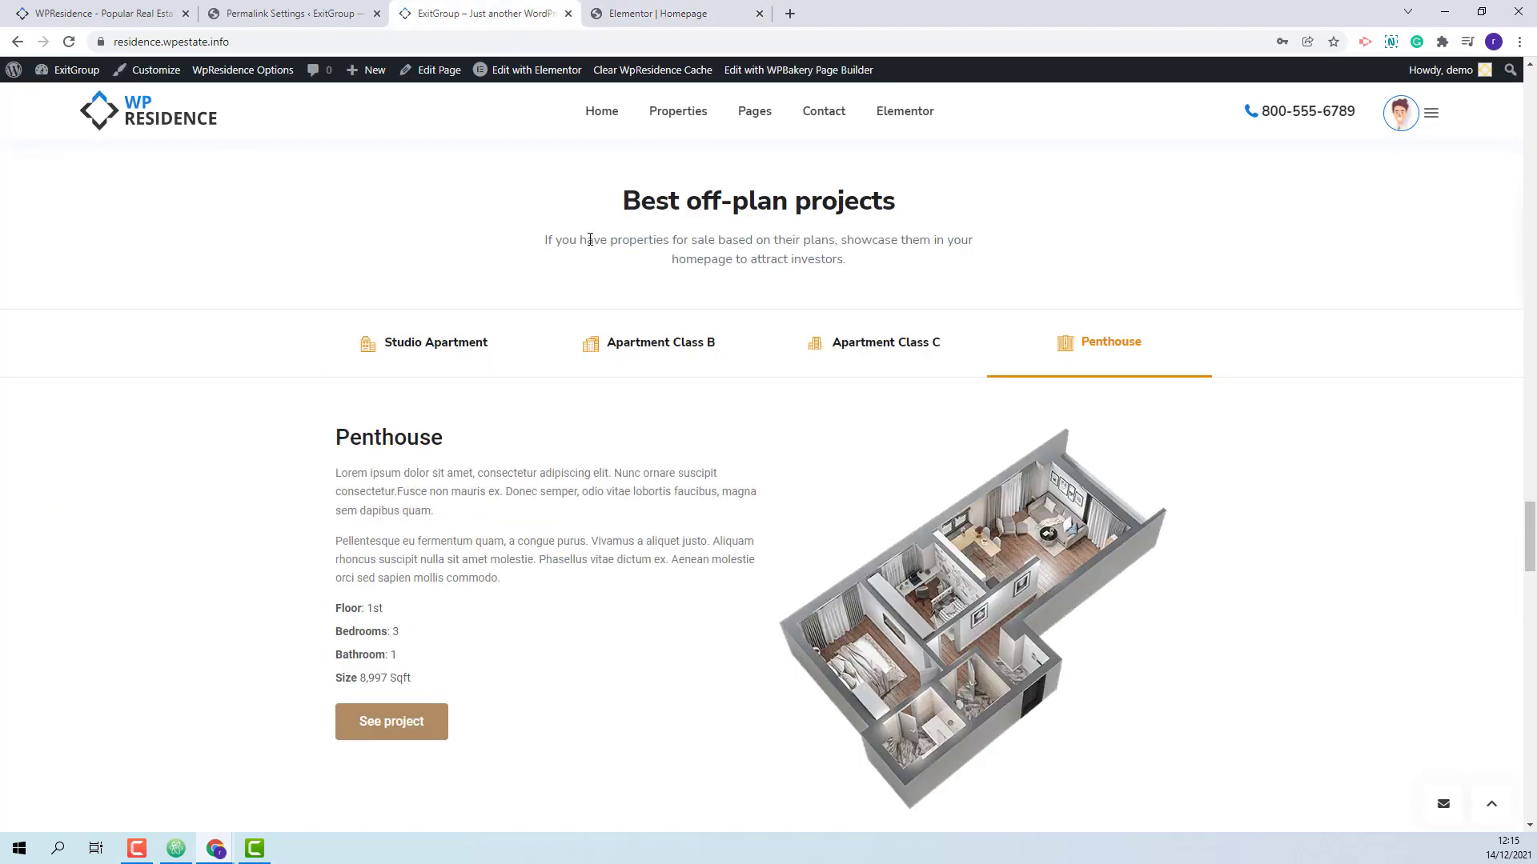
mouse_move(502, 76)
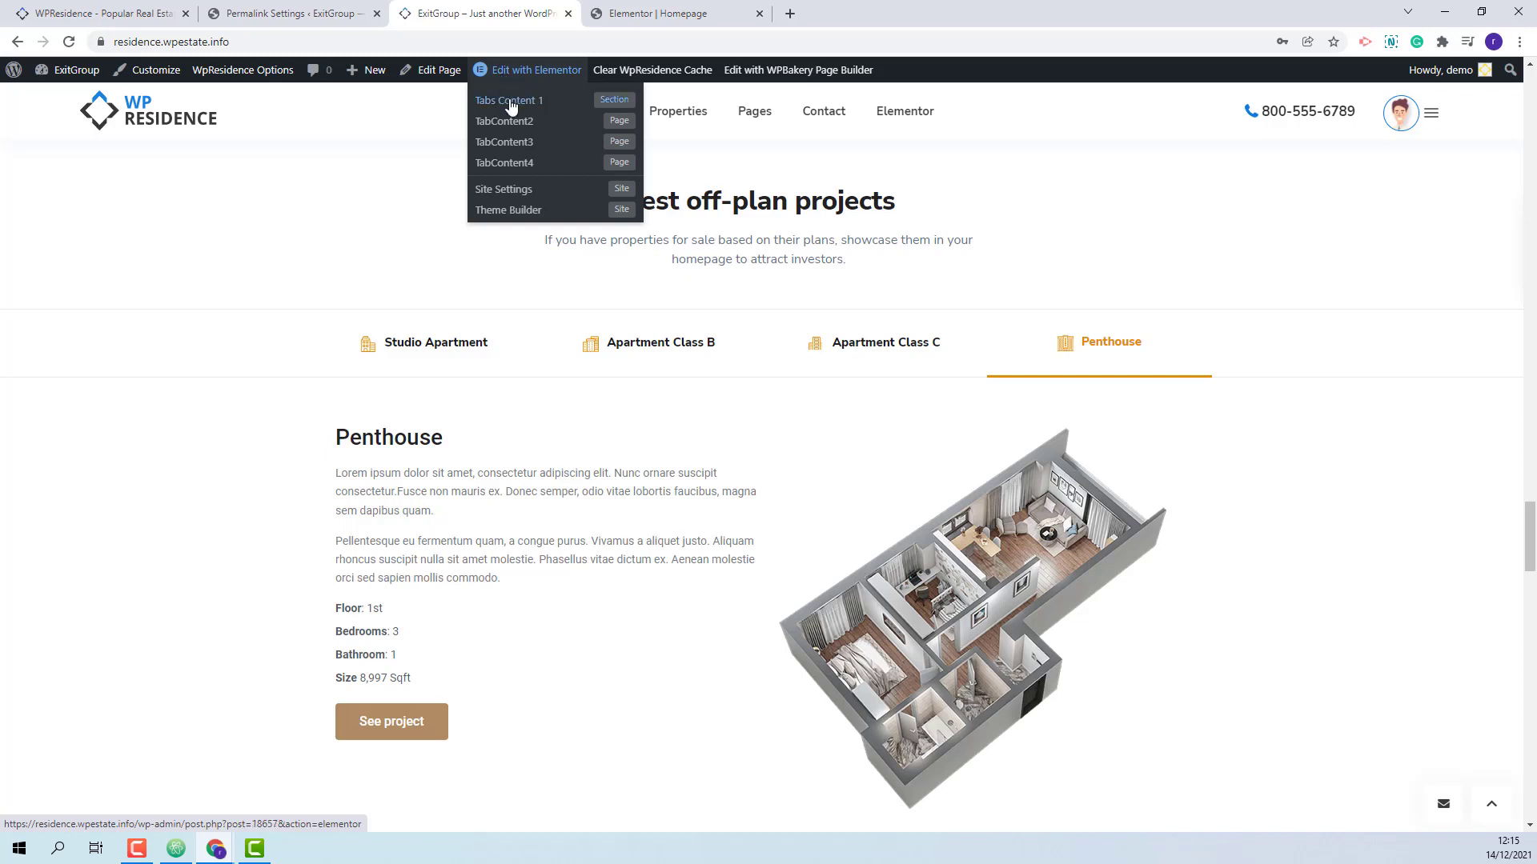
click(522, 104)
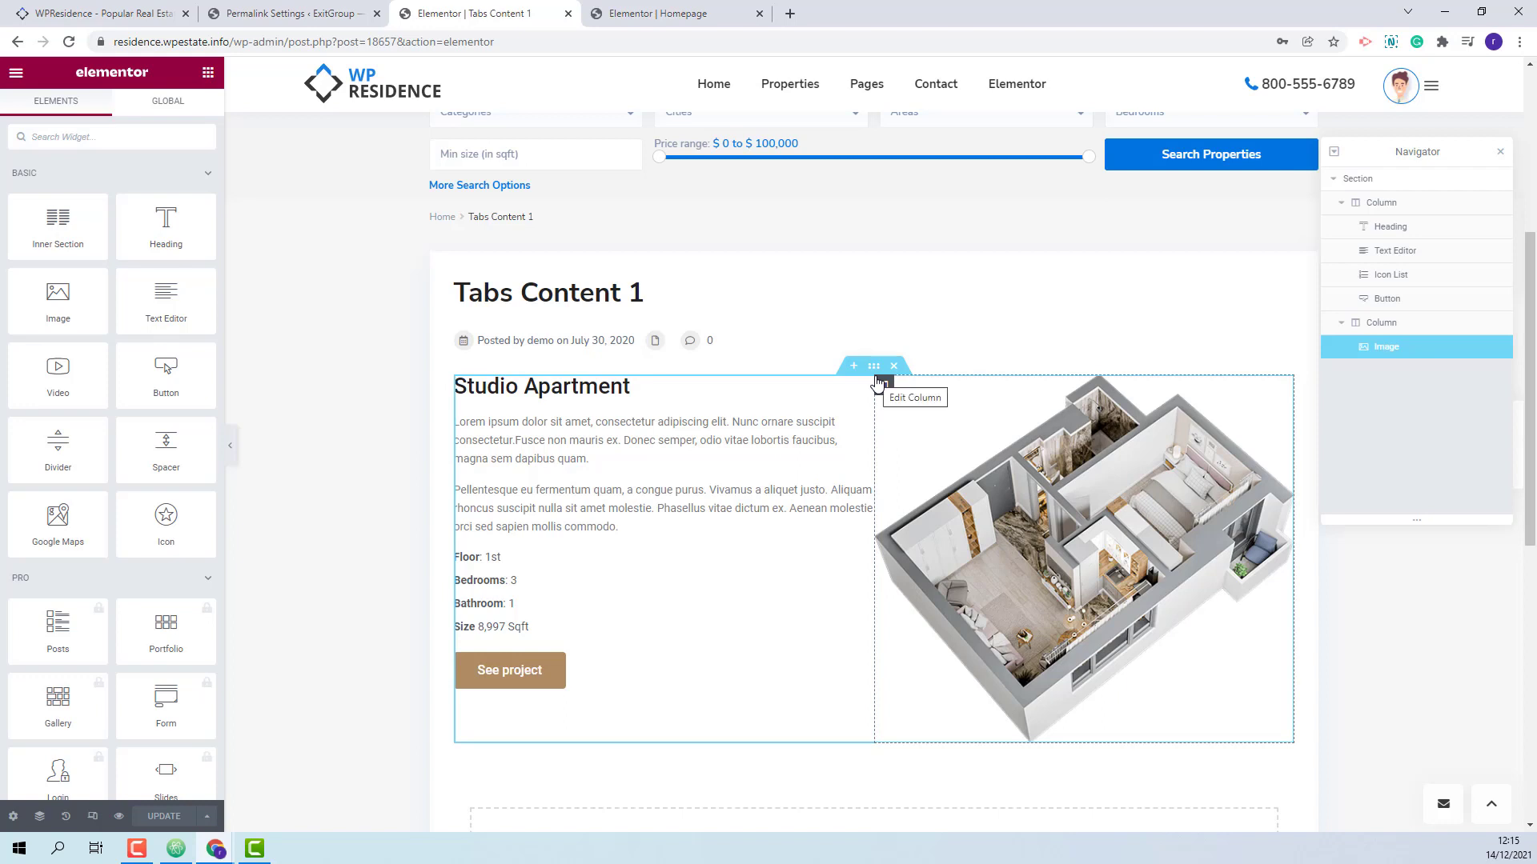
Inspect the template's Text Editor, Image and Icon List widgets, then return to Permalink Settings.
click(864, 423)
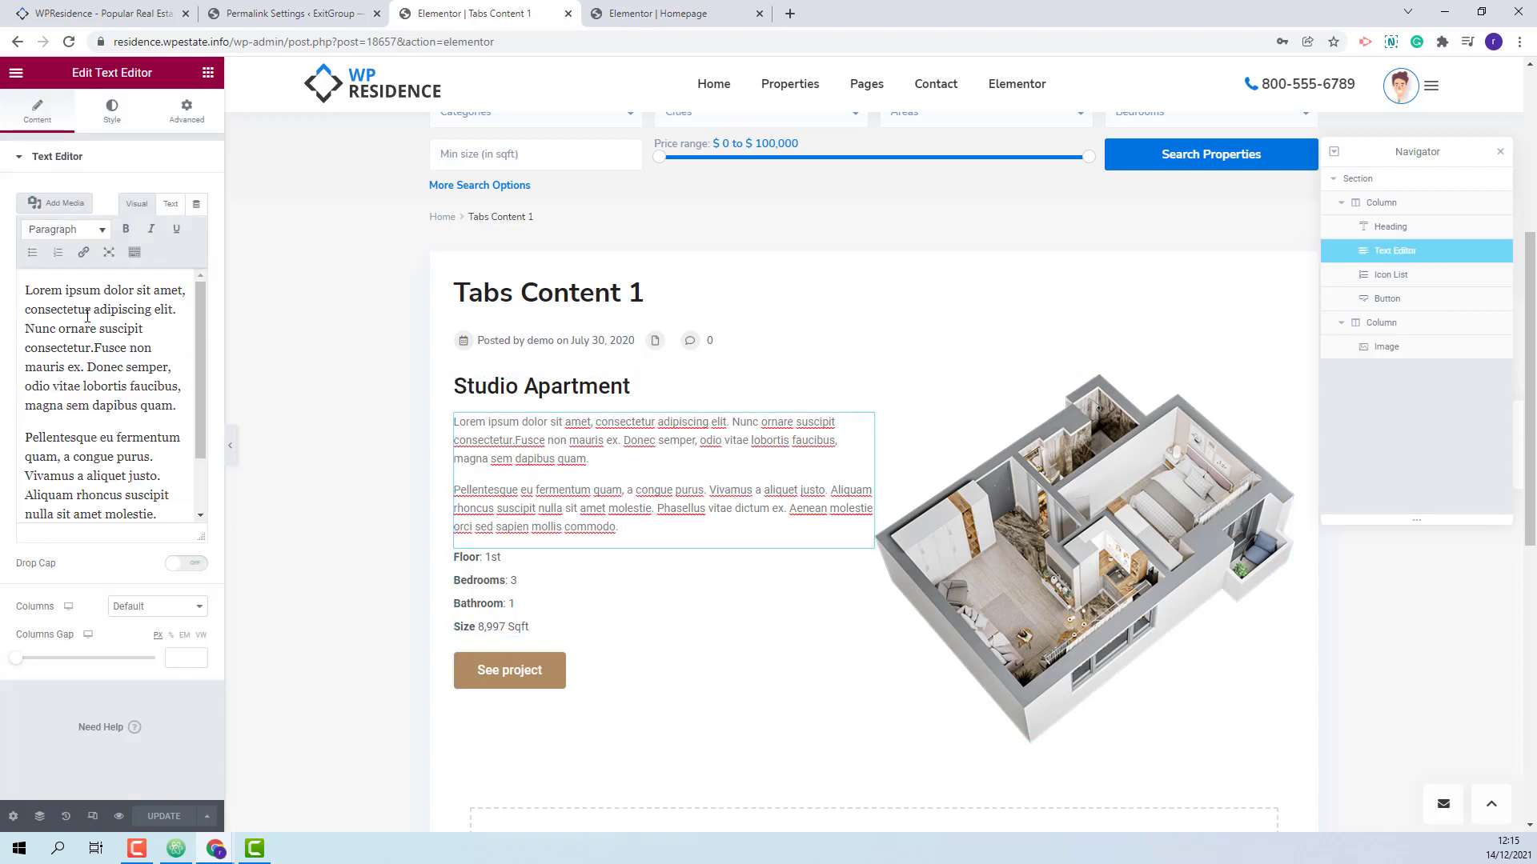
click(960, 448)
click(593, 583)
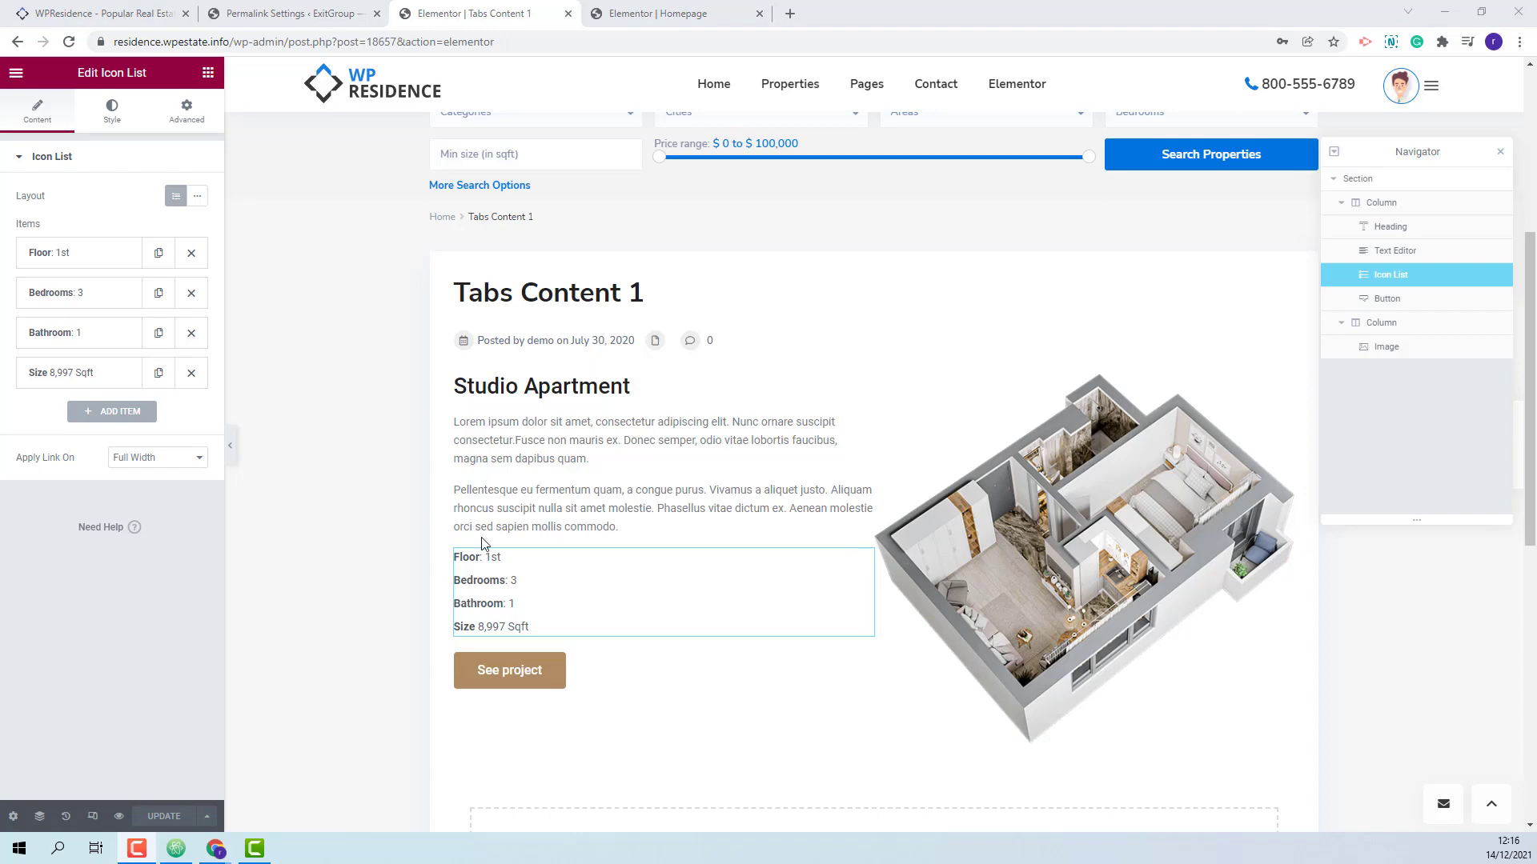
click(292, 14)
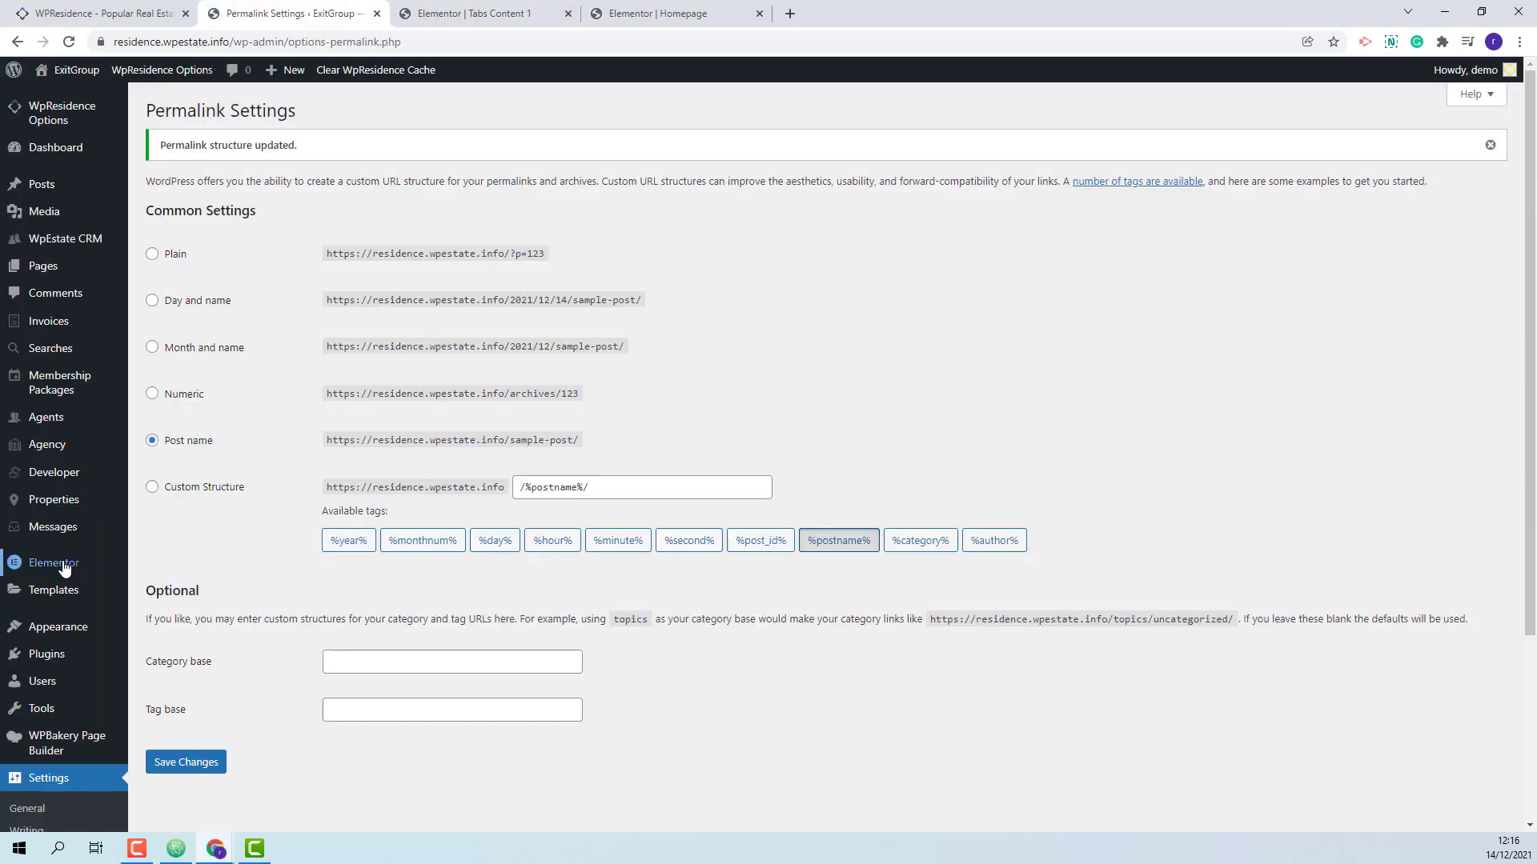
Open the TabContent2 template in Elementor from the Saved Templates list.
click(54, 592)
scroll(1016, 433, down, 10)
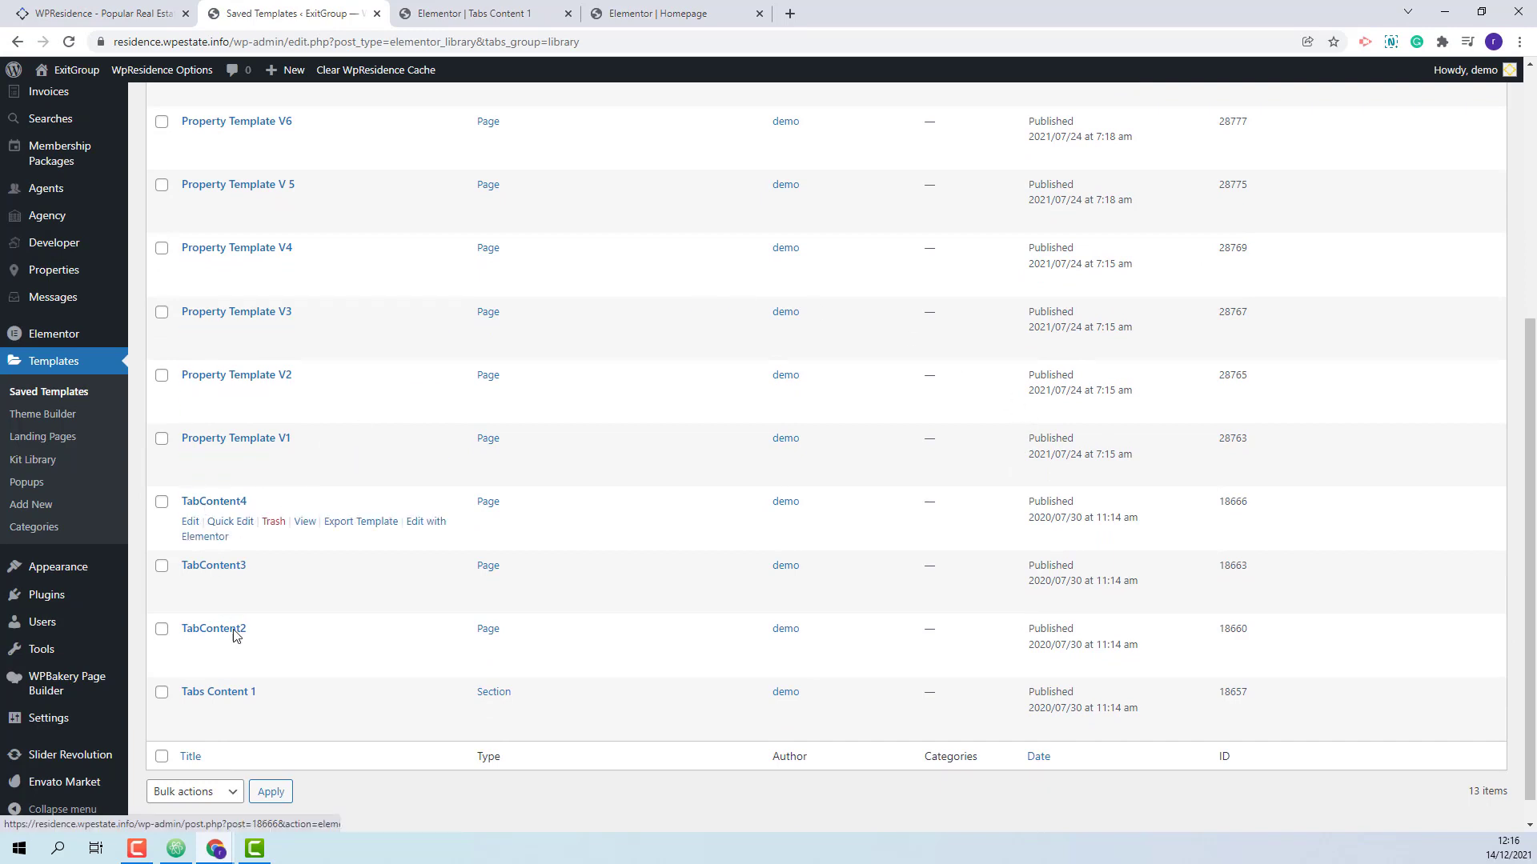
click(434, 650)
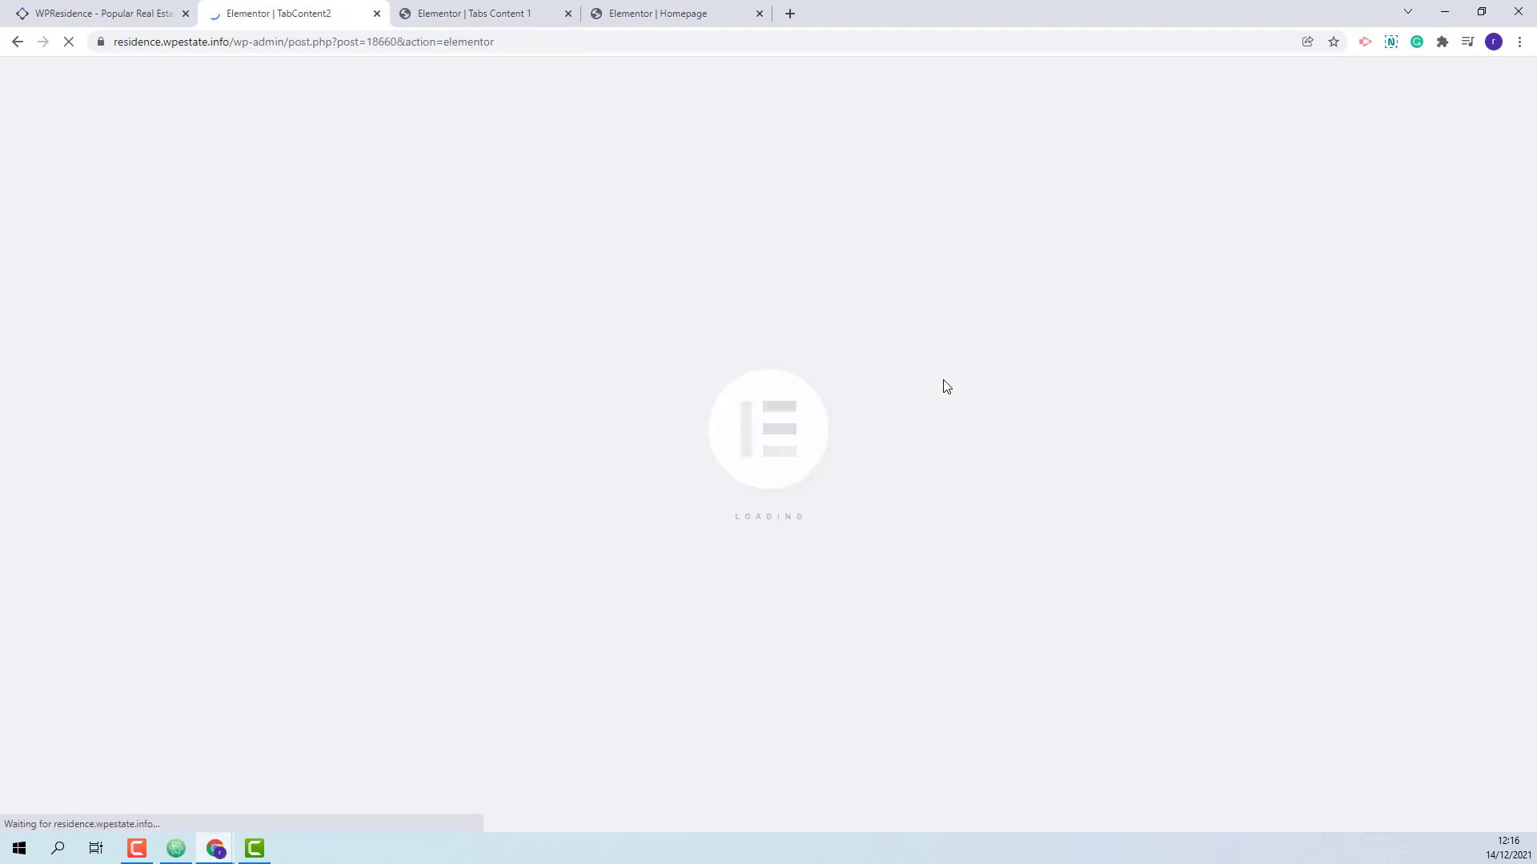